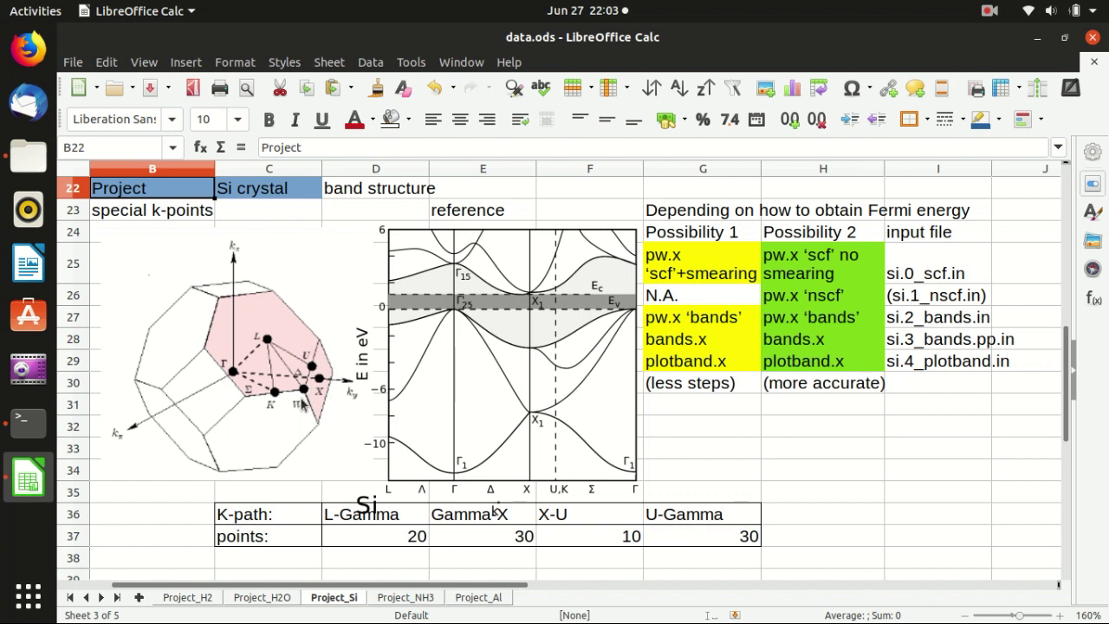
# Examine the Si band structure reference and the k-path table with the number of points for each segment.
pyautogui.click(498, 334)
pyautogui.click(739, 449)
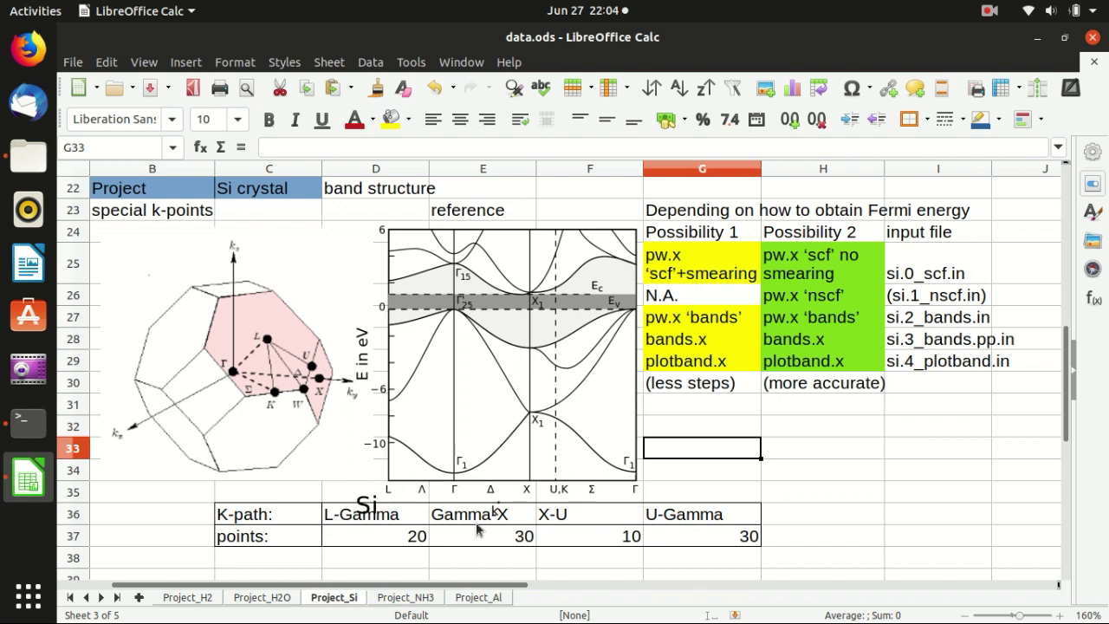
pyautogui.click(339, 518)
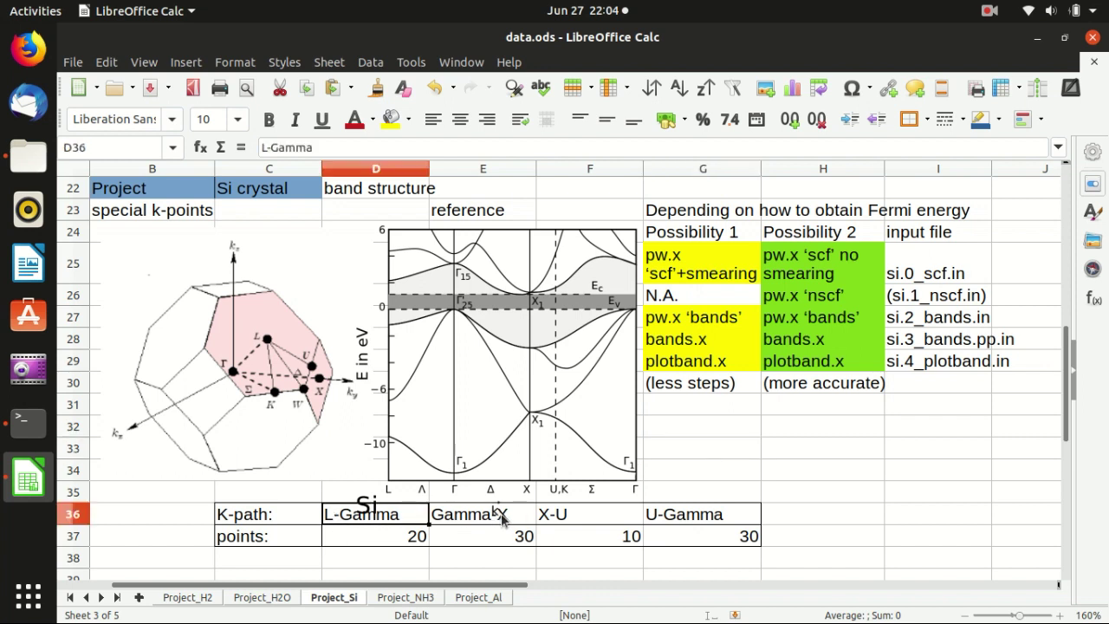
pyautogui.click(544, 518)
pyautogui.click(735, 519)
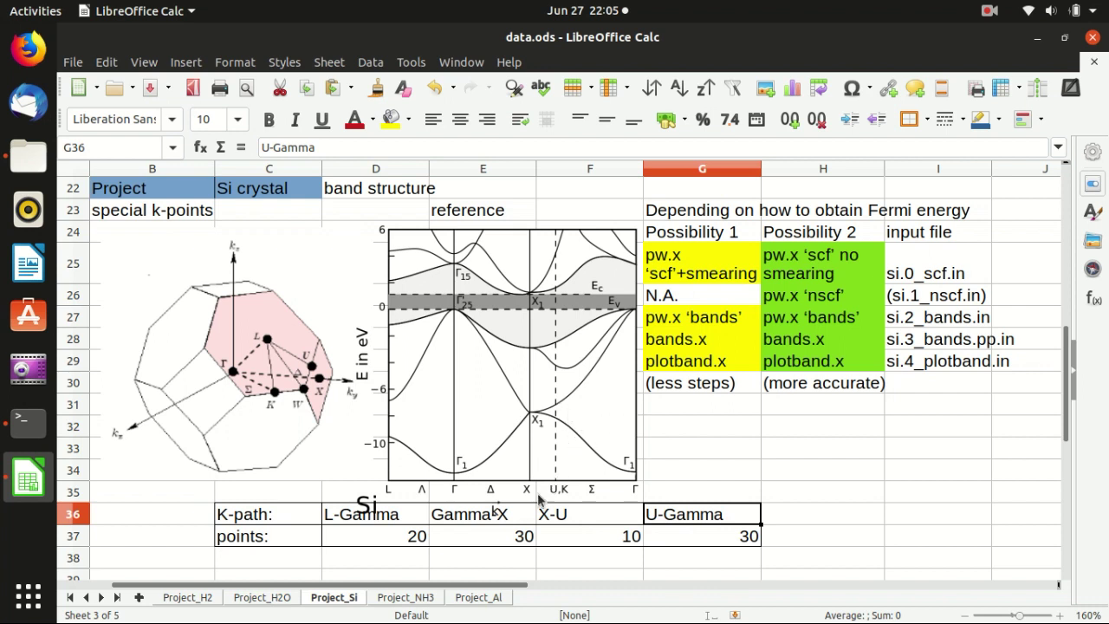
pyautogui.click(381, 544)
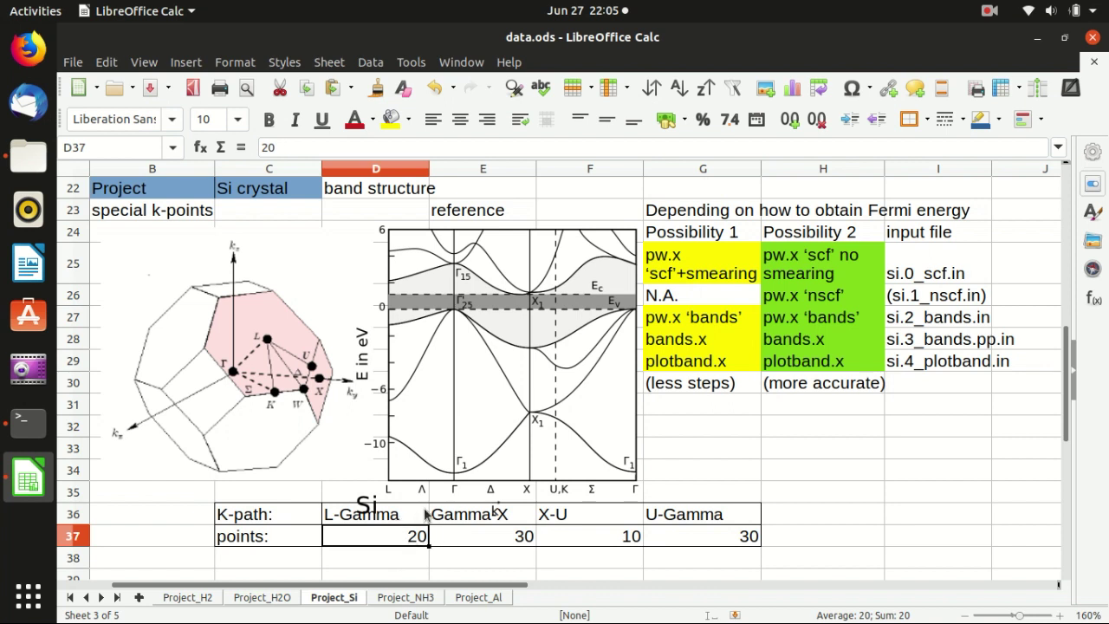
pyautogui.click(469, 540)
pyautogui.click(606, 541)
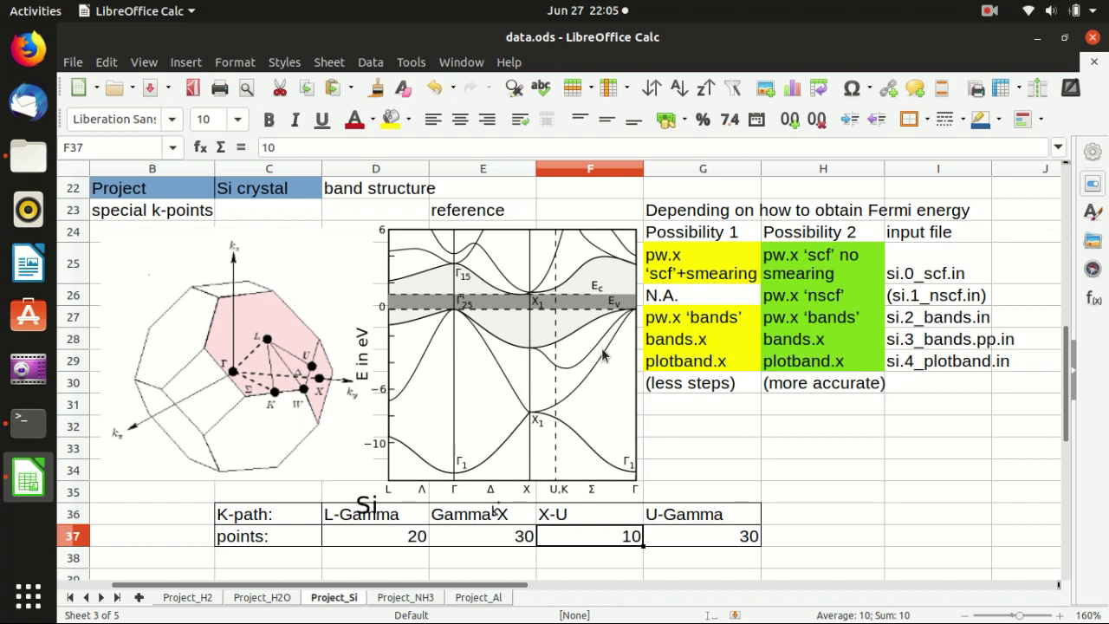
# Review the input files listed for the Si band structure workflow, from si.0_scf.in to si.4_plotband.in.
pyautogui.click(946, 273)
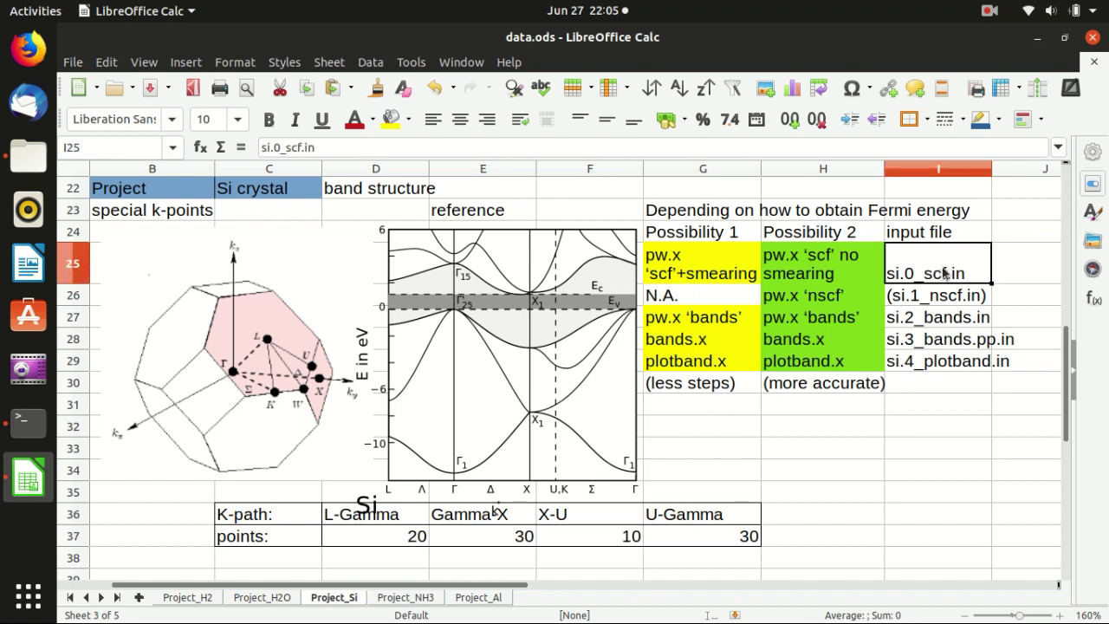
pyautogui.click(942, 323)
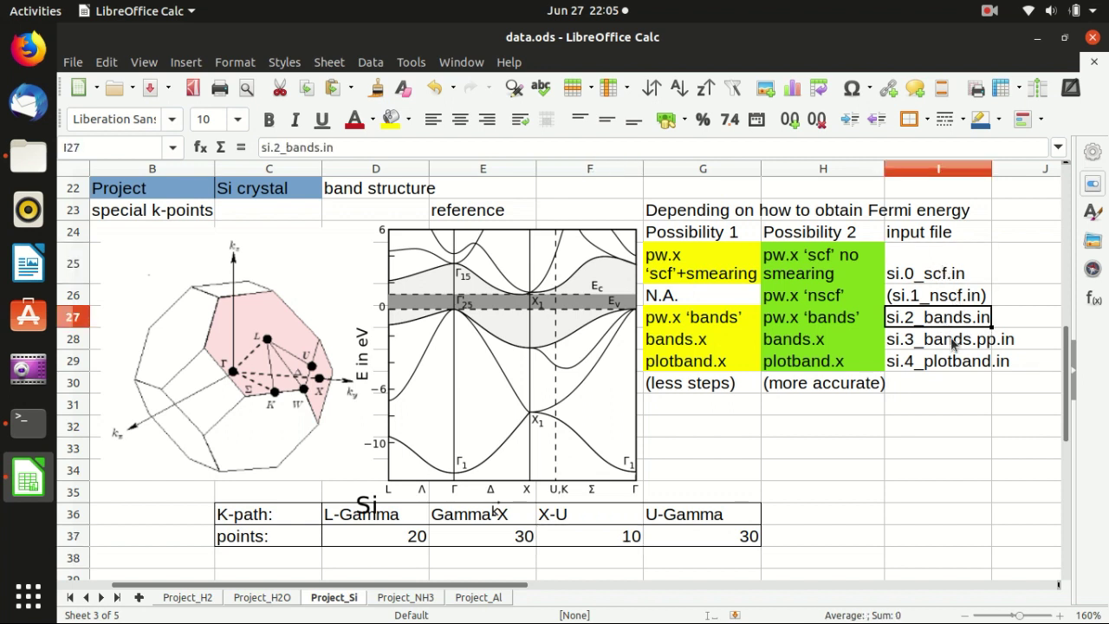
pyautogui.click(946, 345)
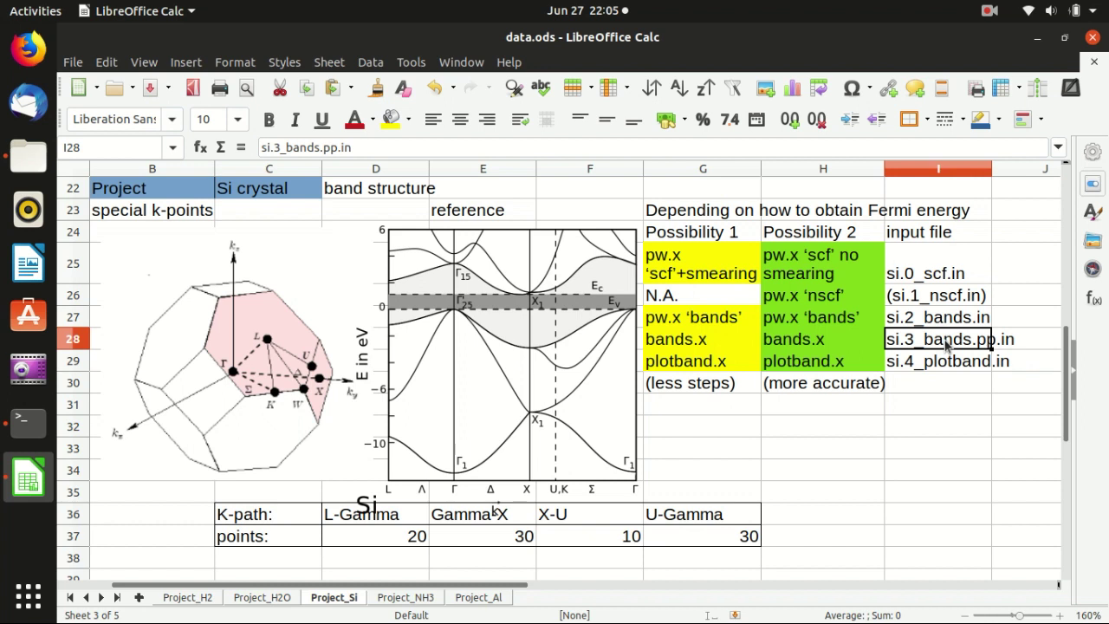
pyautogui.click(929, 368)
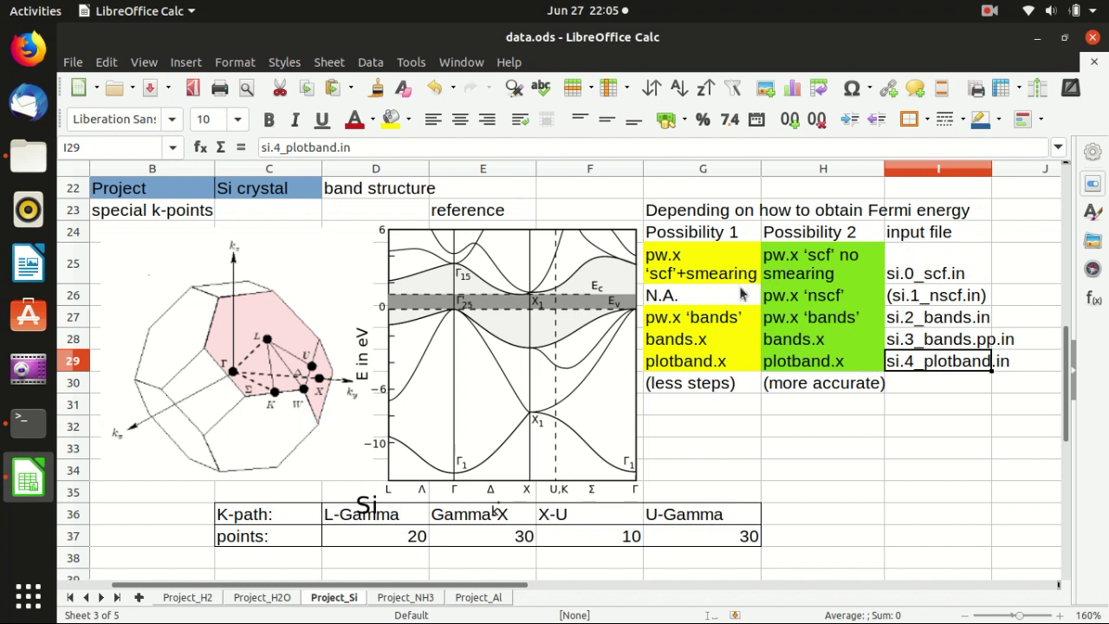
pyautogui.click(949, 274)
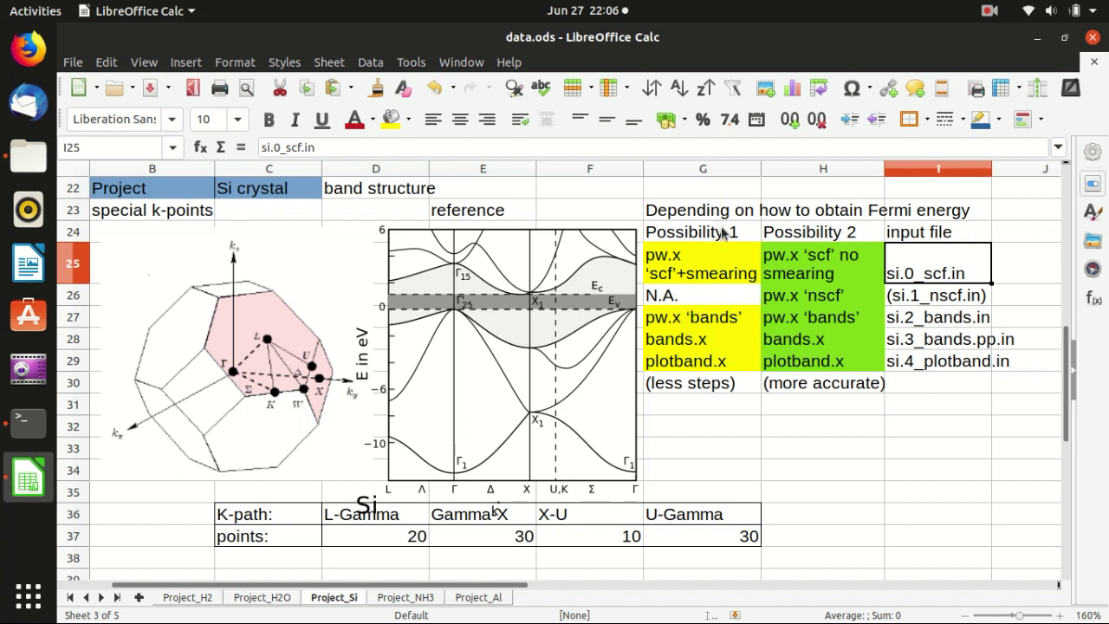
# Compare the smearing scf calculation of Possibility 1 with the scf, nscf and bands sequence of Possibility 2.
pyautogui.click(710, 275)
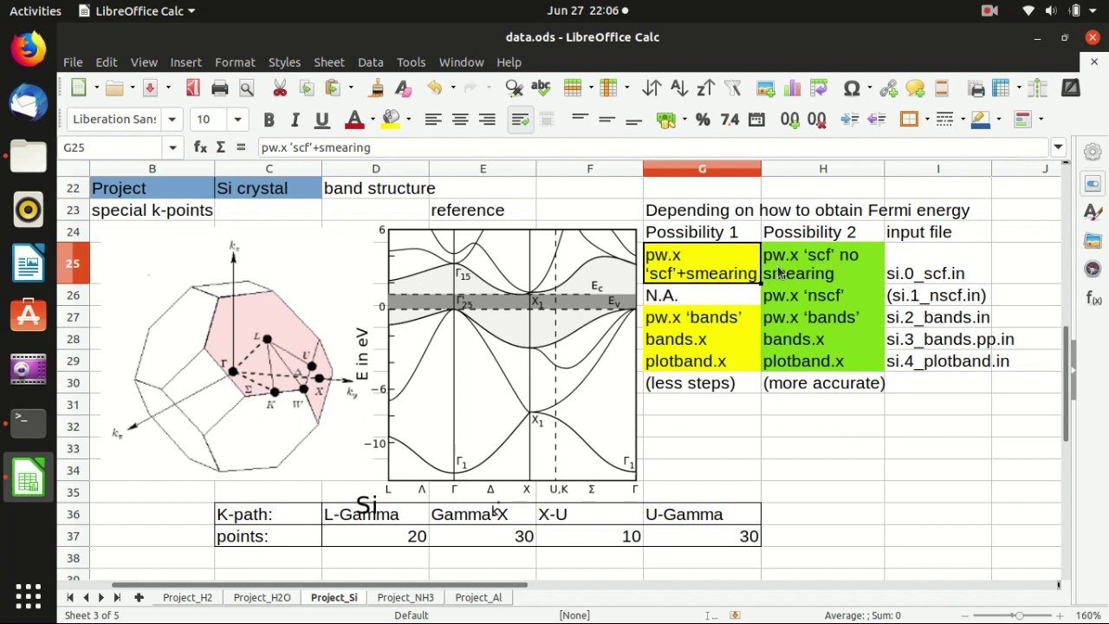
pyautogui.click(833, 302)
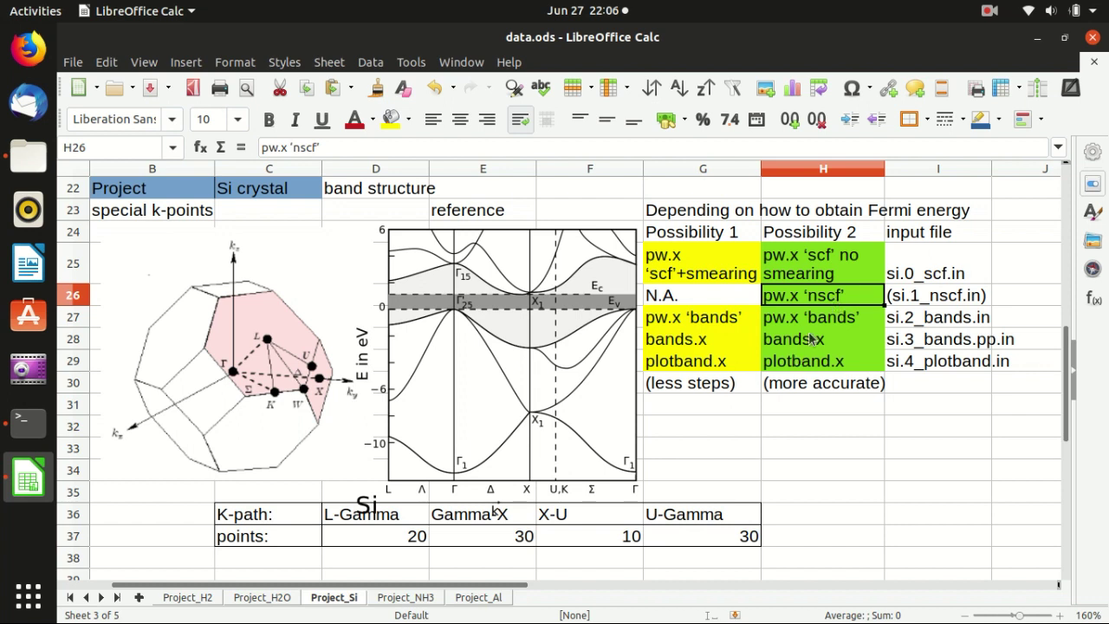
pyautogui.click(821, 271)
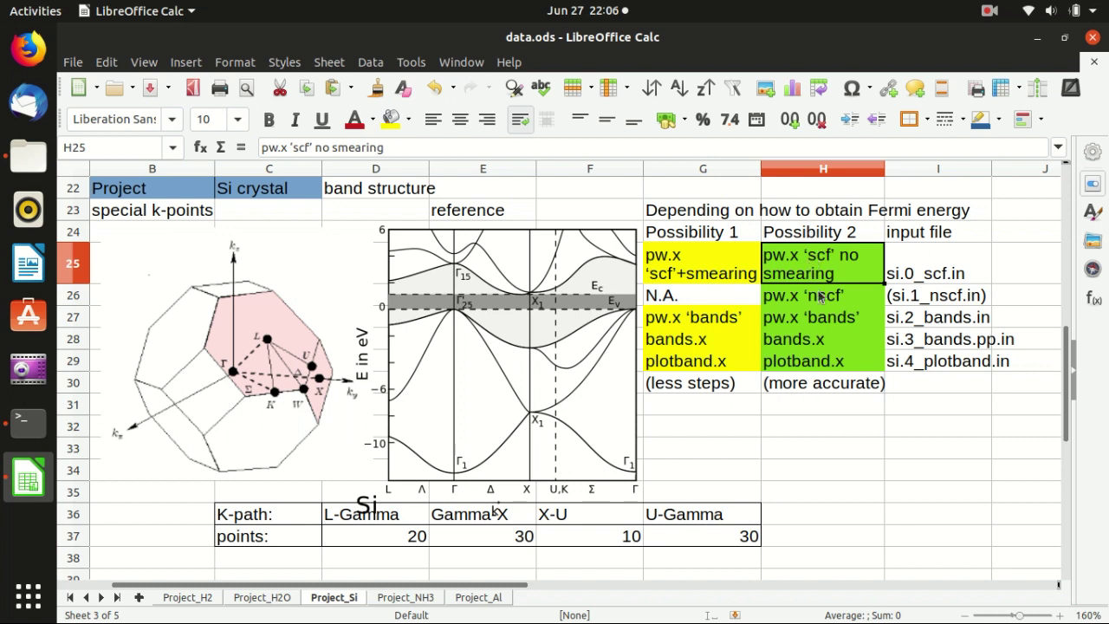
pyautogui.click(822, 364)
pyautogui.click(825, 341)
pyautogui.click(827, 318)
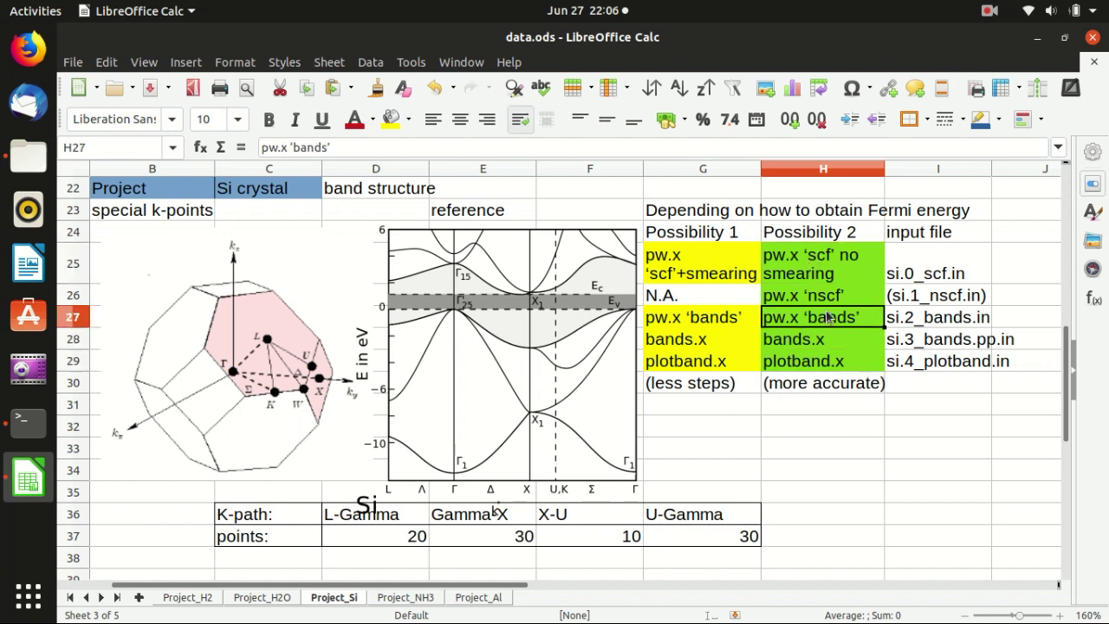
pyautogui.click(825, 296)
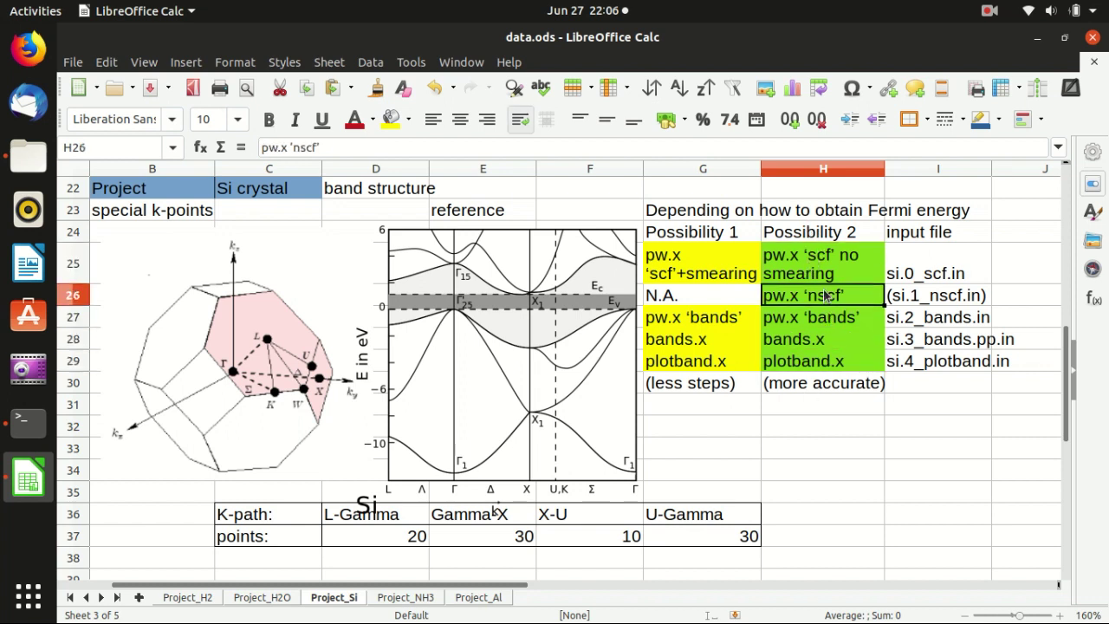
pyautogui.click(823, 324)
pyautogui.click(822, 300)
pyautogui.click(823, 324)
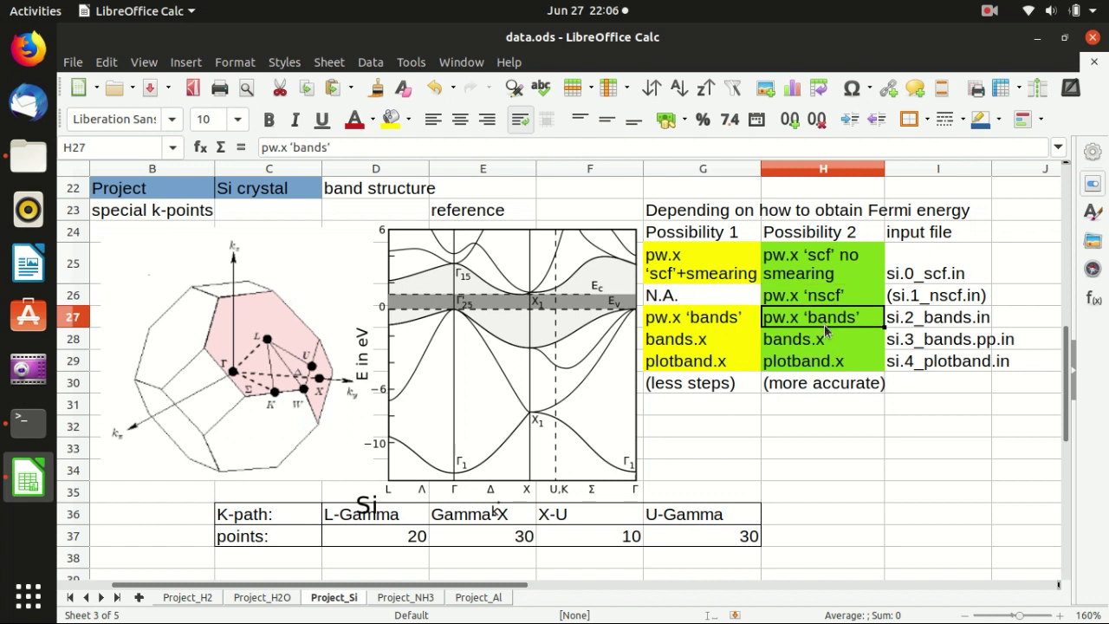
pyautogui.click(818, 300)
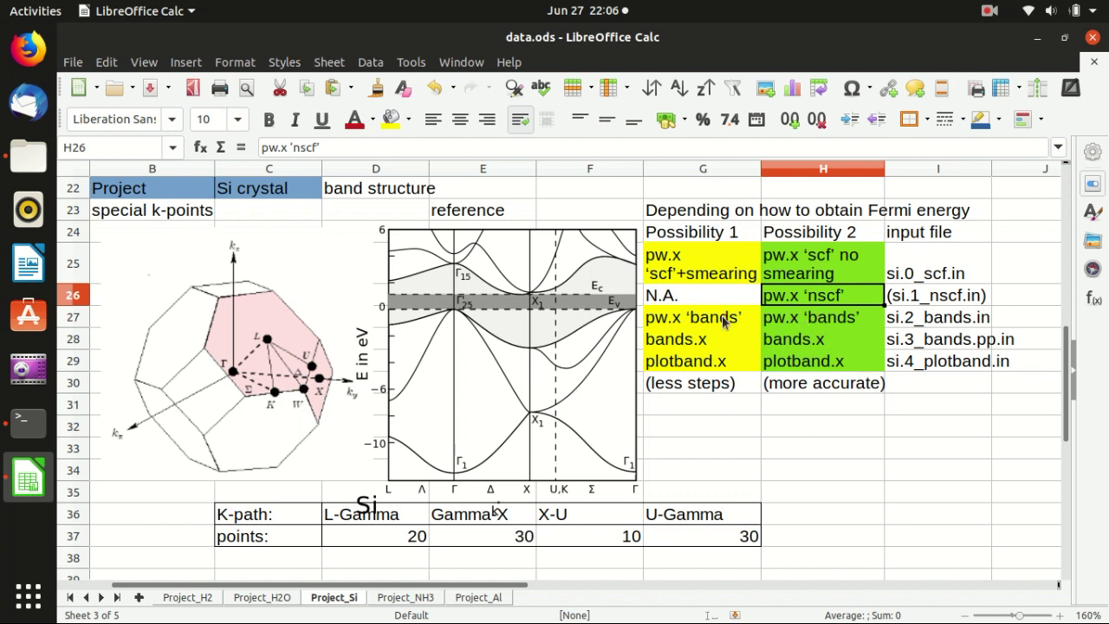
# Review the shorter Possibility 1 workflow and the more accurate Possibility 2 workflow through to plotband.x.
pyautogui.click(700, 391)
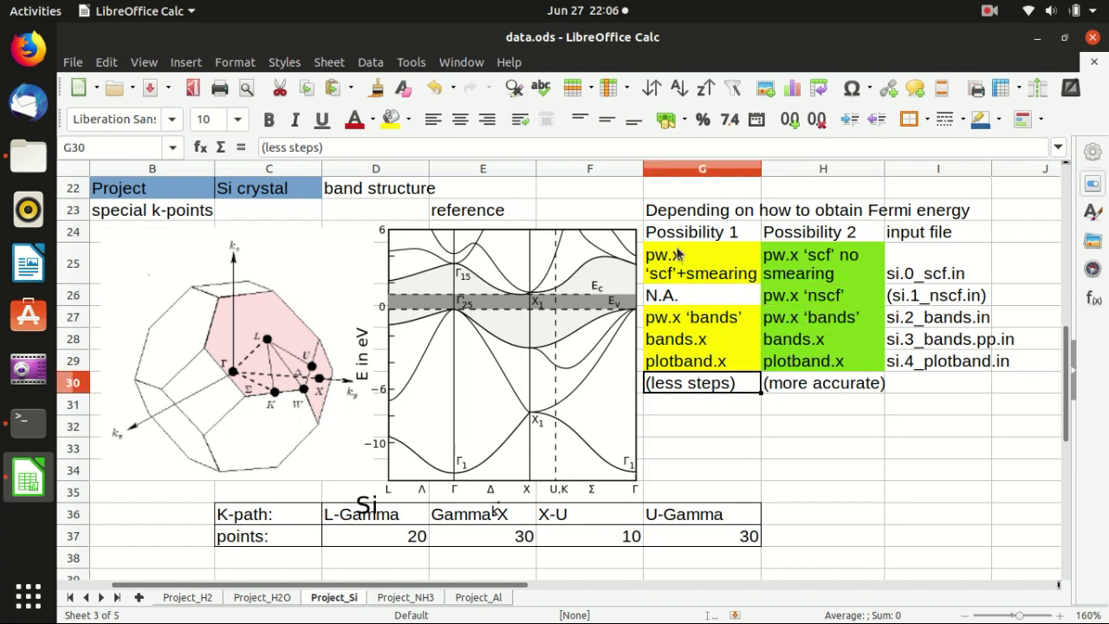
pyautogui.click(693, 279)
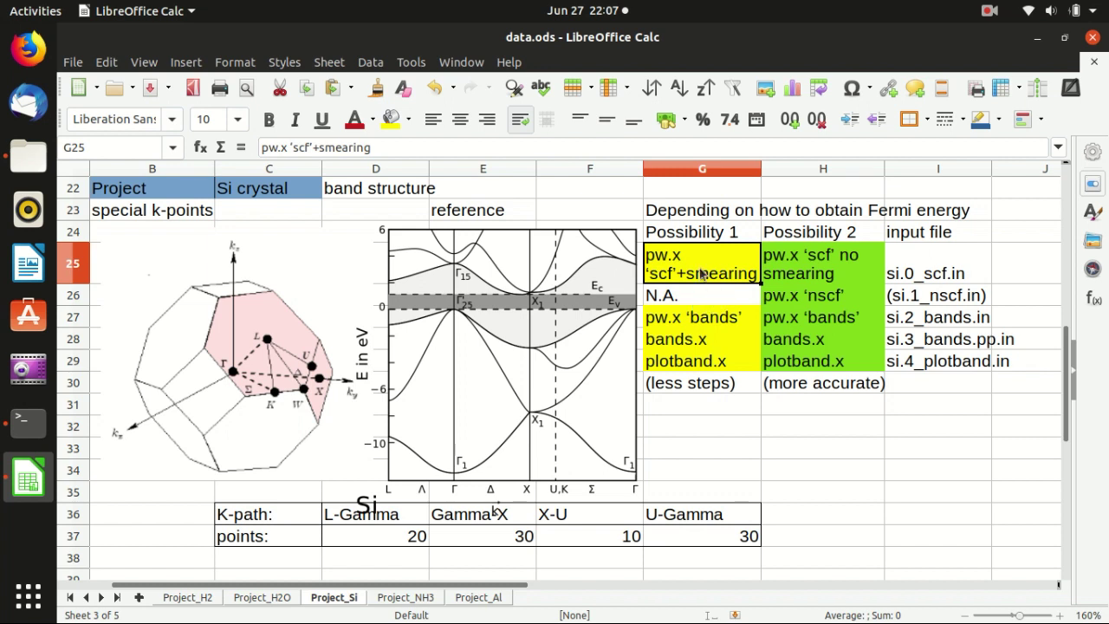
pyautogui.click(726, 339)
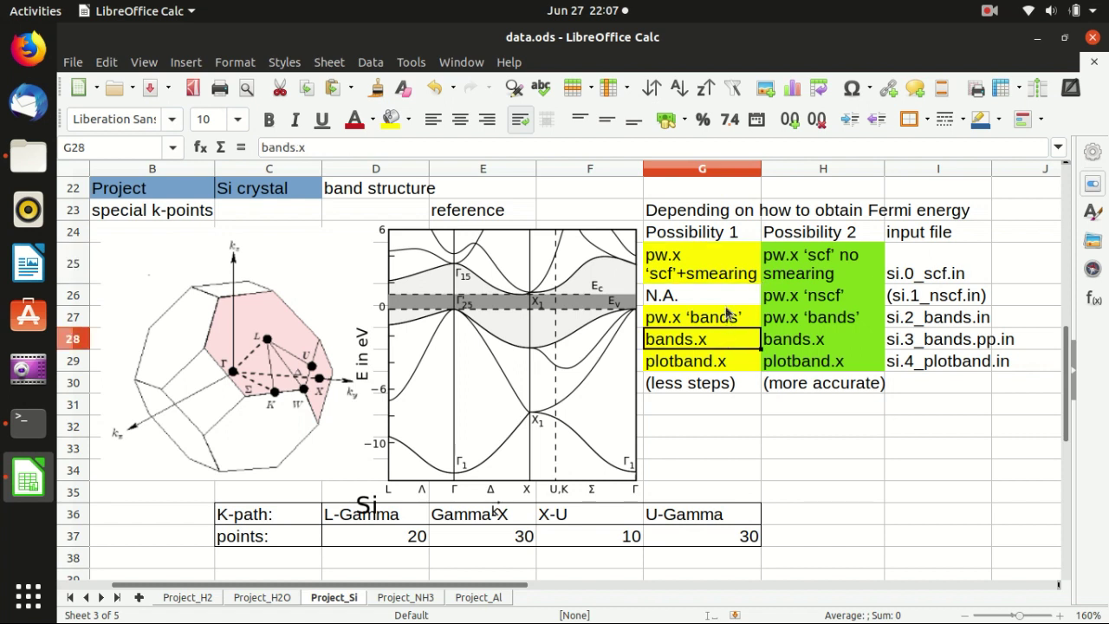
pyautogui.click(720, 323)
pyautogui.click(715, 275)
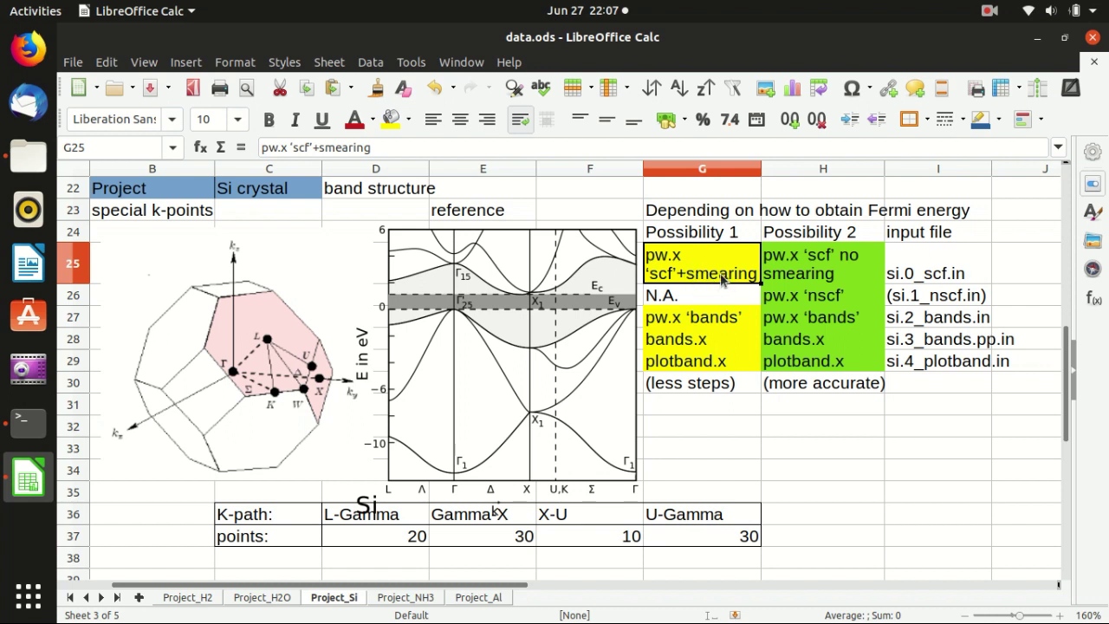
pyautogui.click(823, 259)
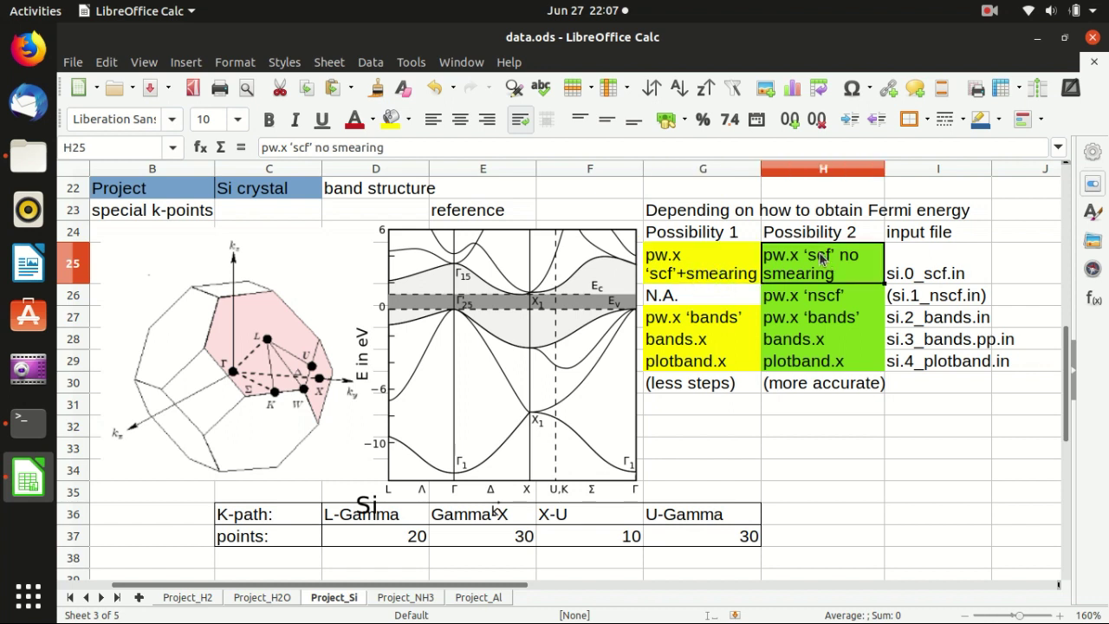
pyautogui.click(810, 299)
pyautogui.click(812, 319)
pyautogui.click(813, 340)
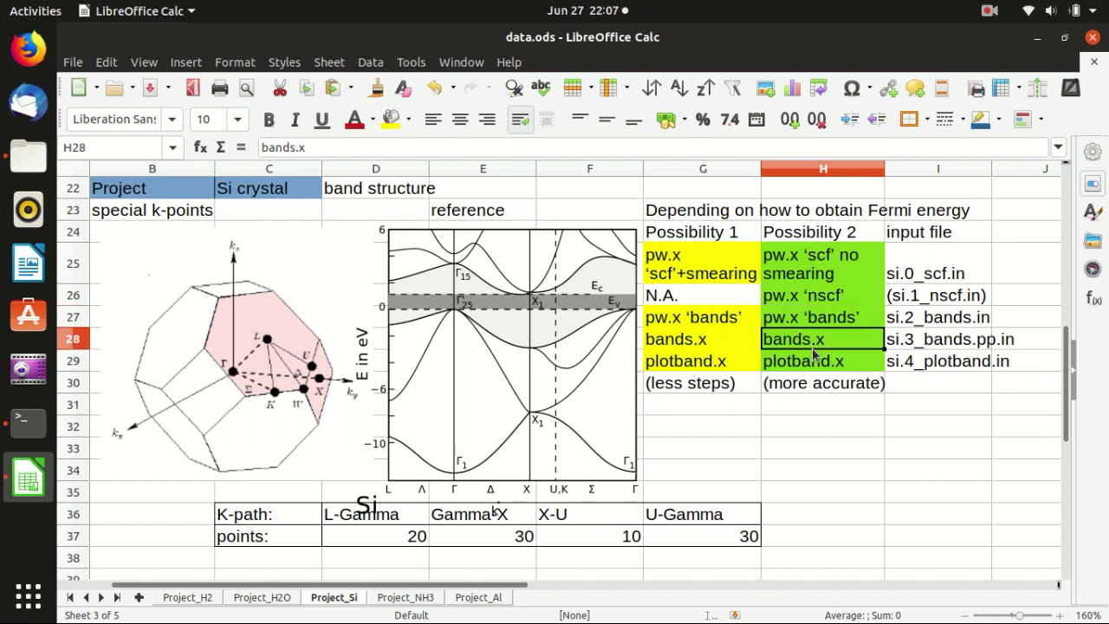
pyautogui.click(816, 362)
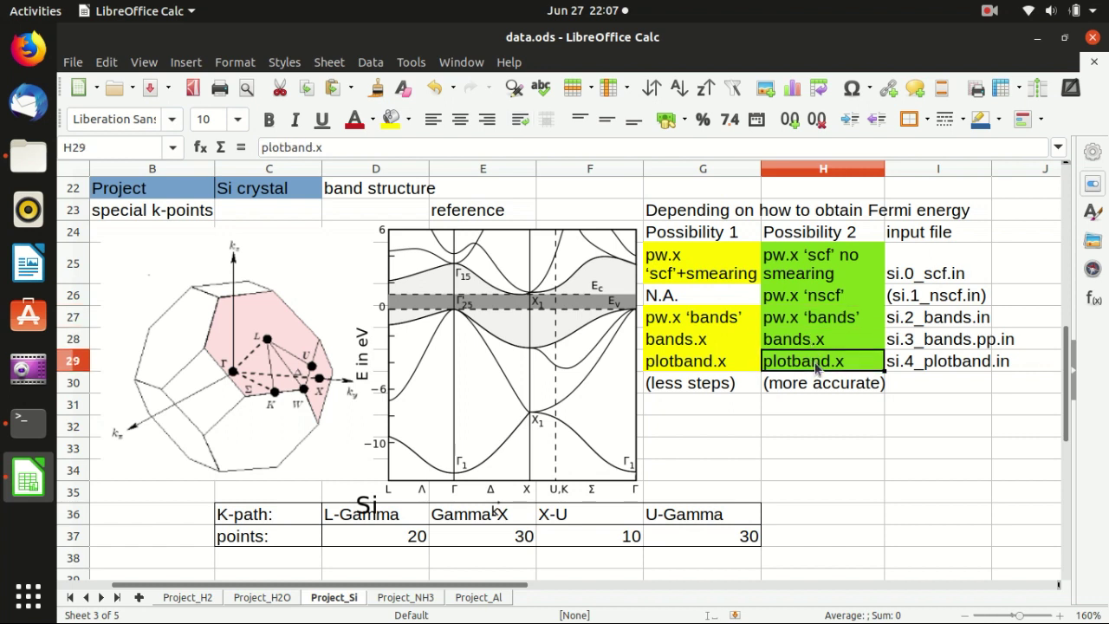
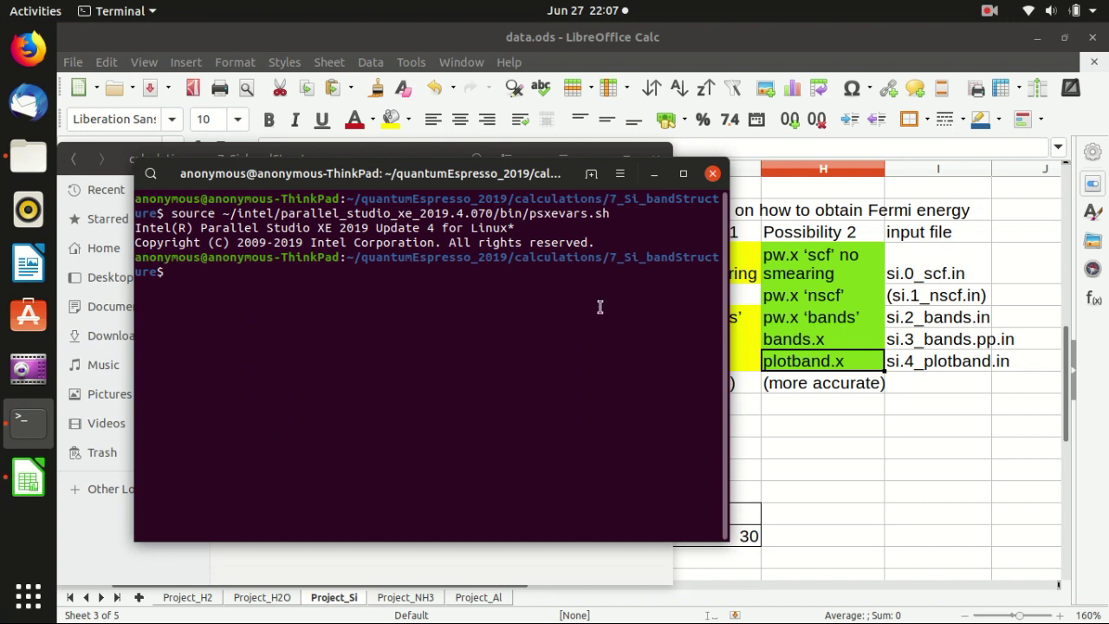
# Minimize the terminal and open si.0_scf.in from the 7_Si_bandStructure folder at its occupations line.
pyautogui.click(654, 173)
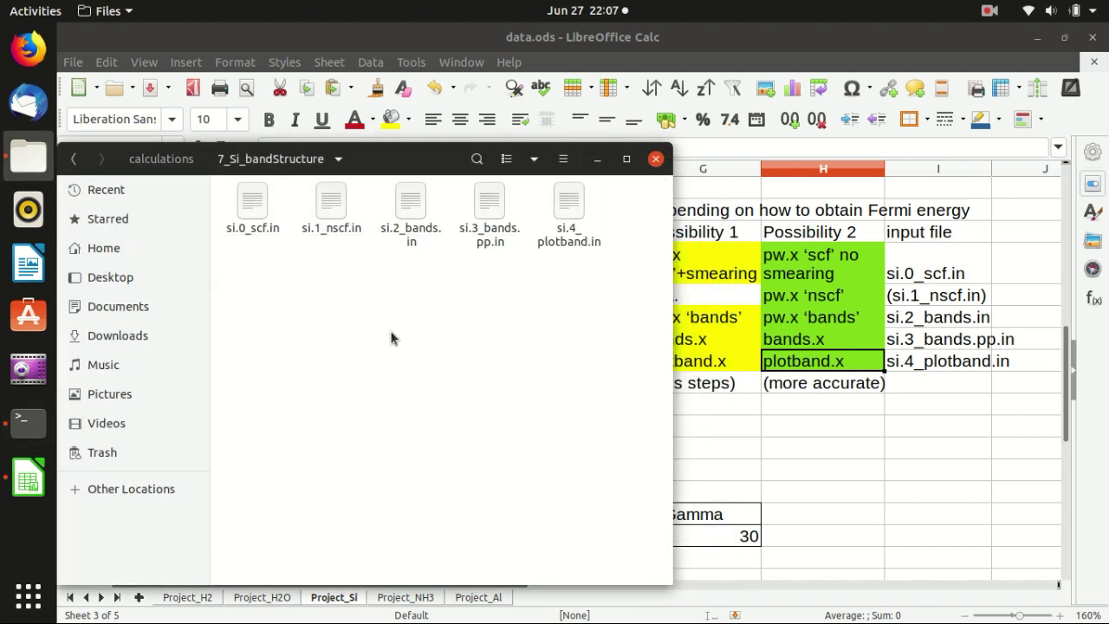
pyautogui.doubleClick(249, 201)
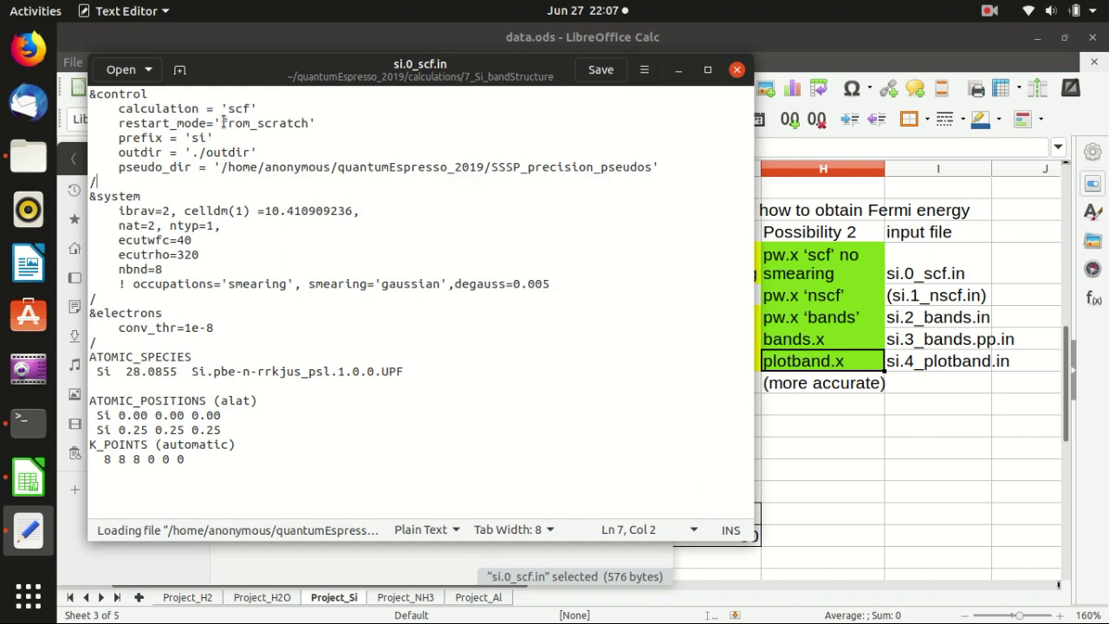
pyautogui.click(177, 281)
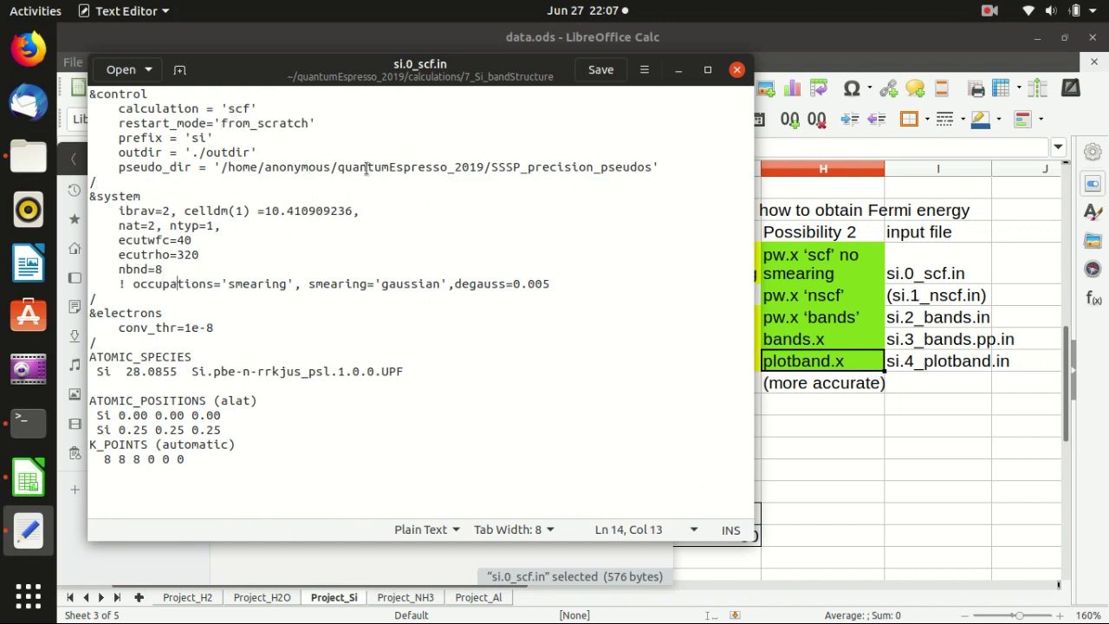
# Examine the ecutwfc, ecutrho and nbnd settings and the Si pseudopotential file name in si.0_scf.in.
pyautogui.click(148, 254)
pyautogui.doubleClick(142, 254)
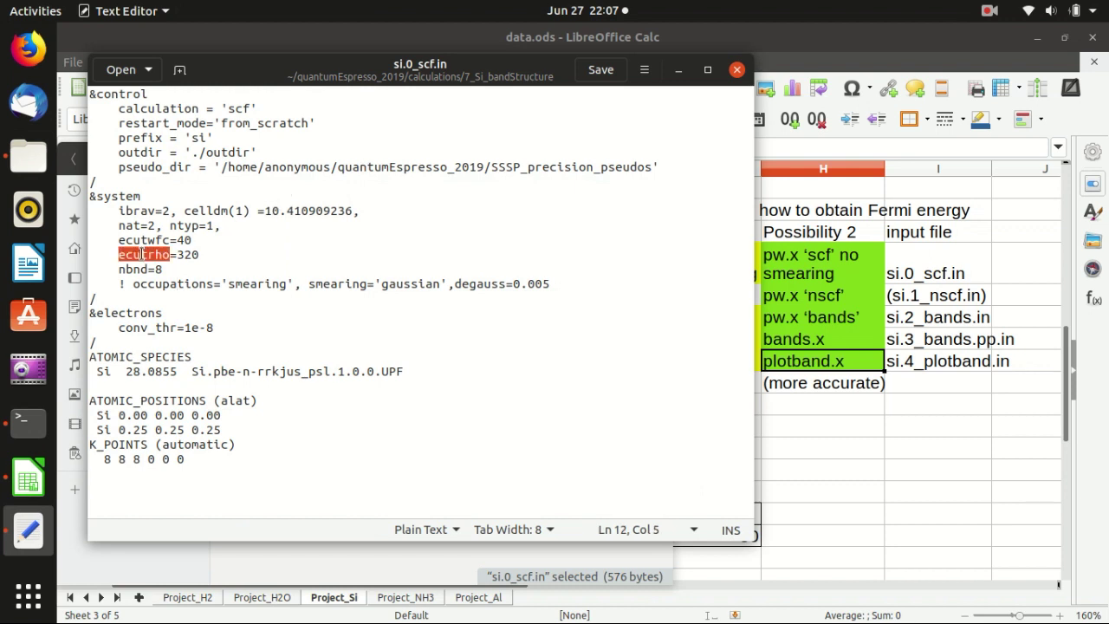
pyautogui.doubleClick(150, 236)
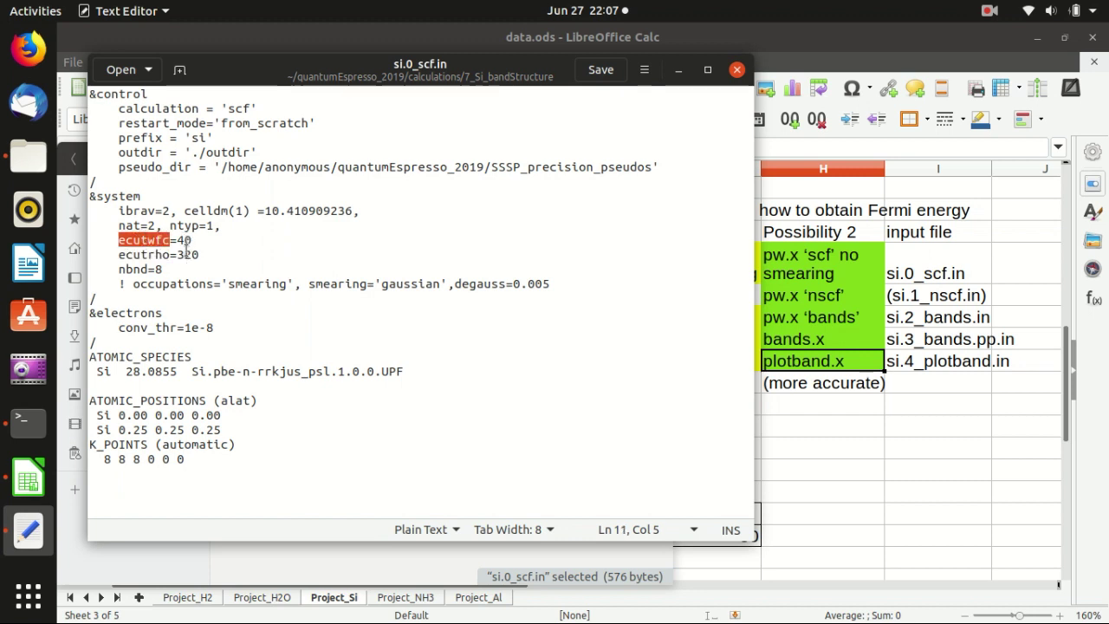
pyautogui.click(186, 253)
pyautogui.click(178, 267)
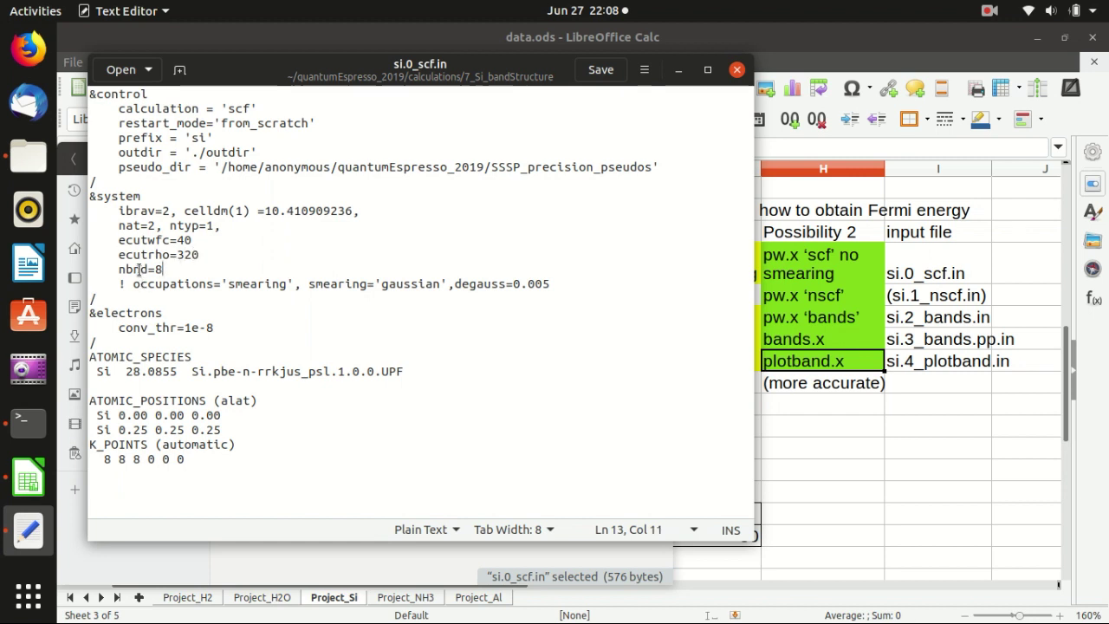
pyautogui.moveTo(122, 268); pyautogui.dragTo(172, 269)
pyautogui.click(173, 270)
pyautogui.click(120, 269)
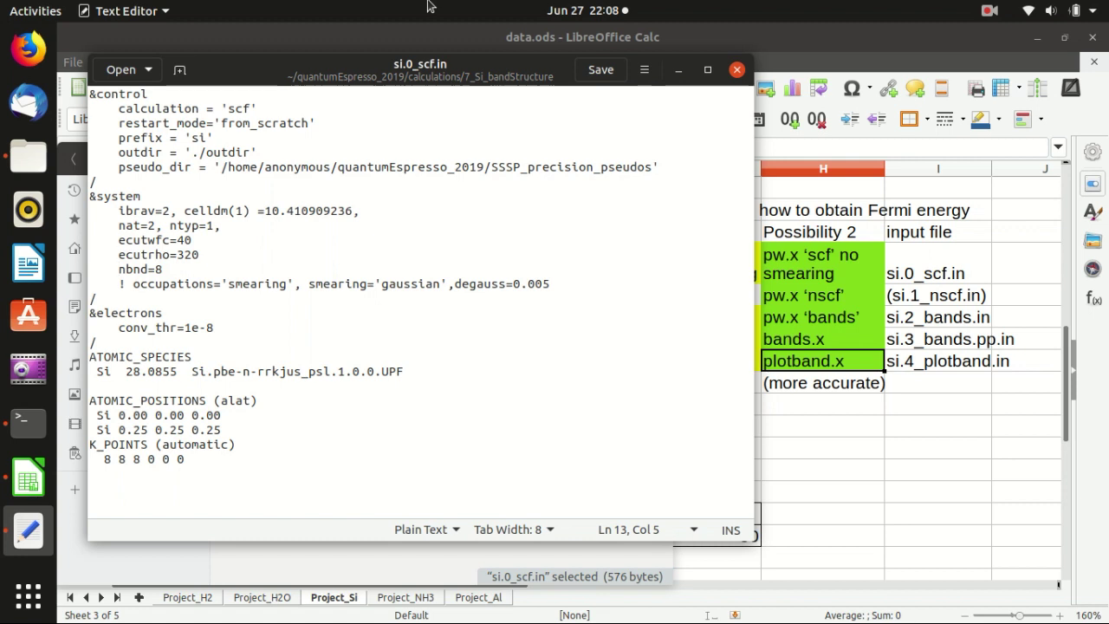
pyautogui.moveTo(165, 269); pyautogui.dragTo(115, 272)
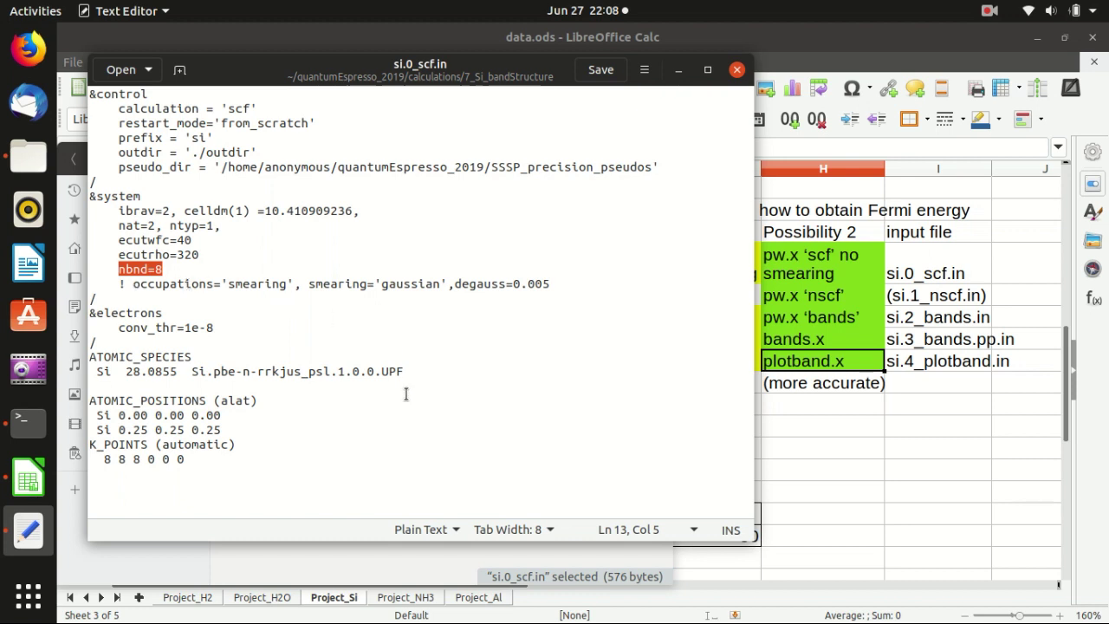
pyautogui.moveTo(405, 371); pyautogui.dragTo(192, 374)
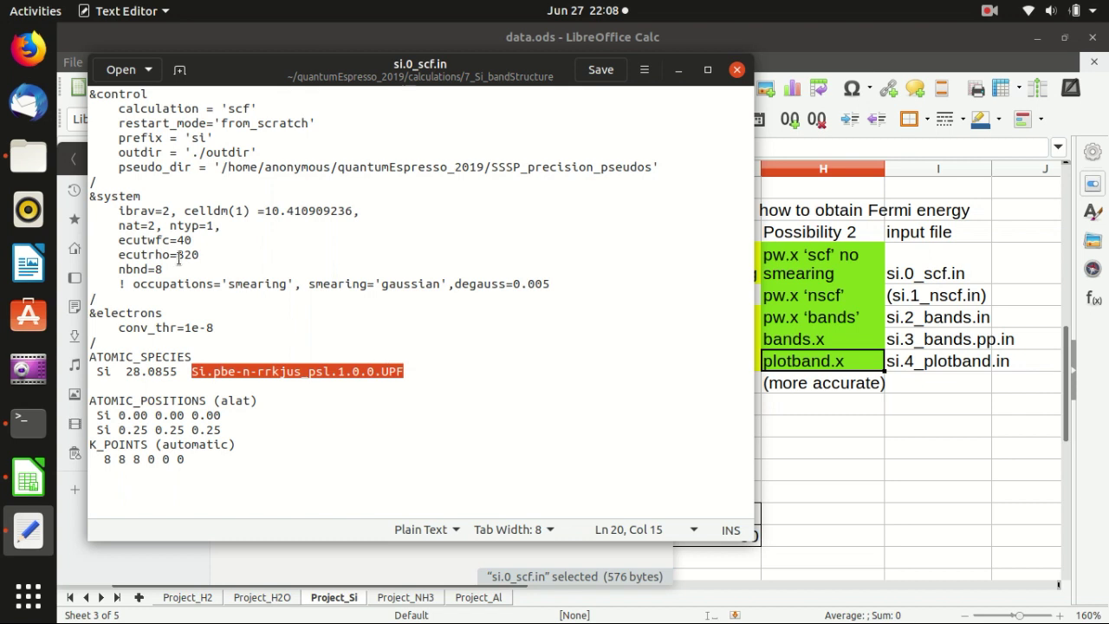
pyautogui.click(119, 269)
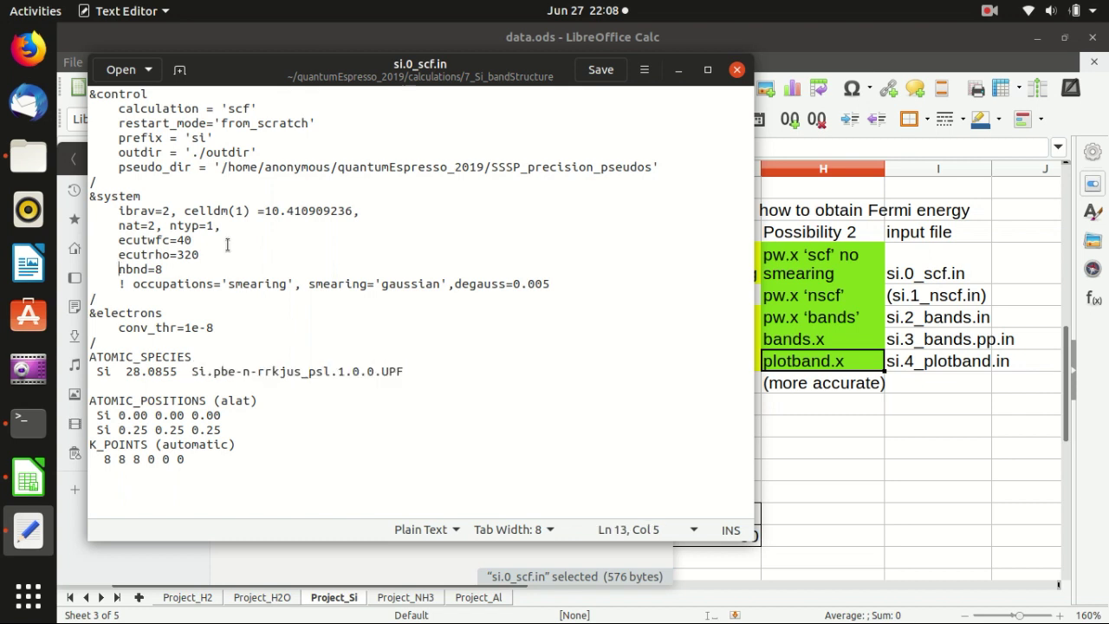
# Comment out the nbnd=8 line in si.0_scf.in with an exclamation mark and save the file.
pyautogui.write('!')
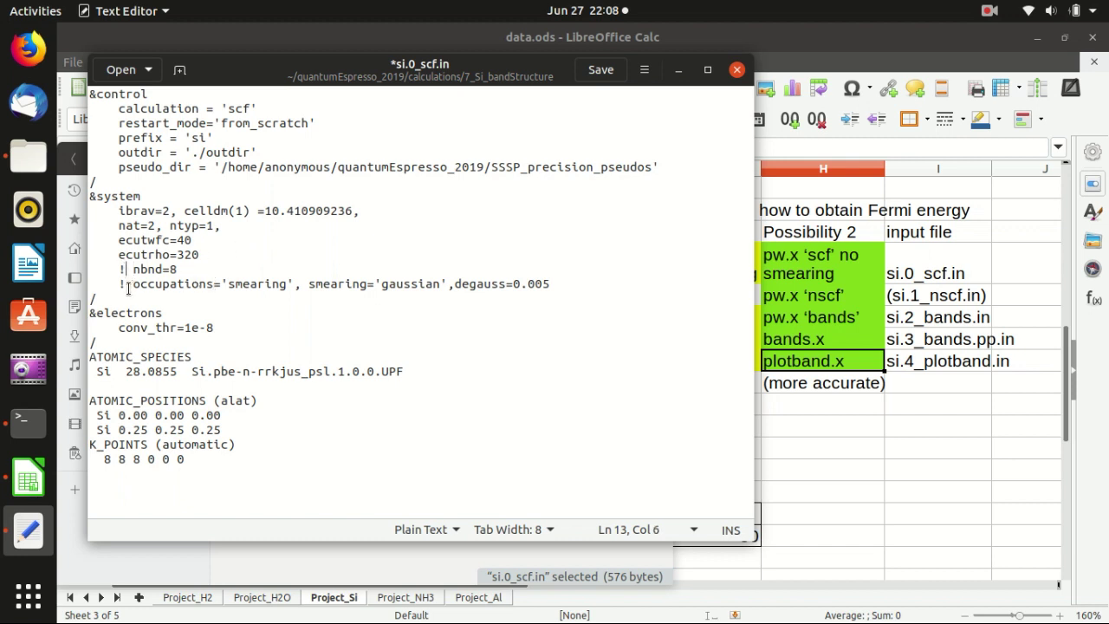
pyautogui.click(125, 283)
pyautogui.click(601, 69)
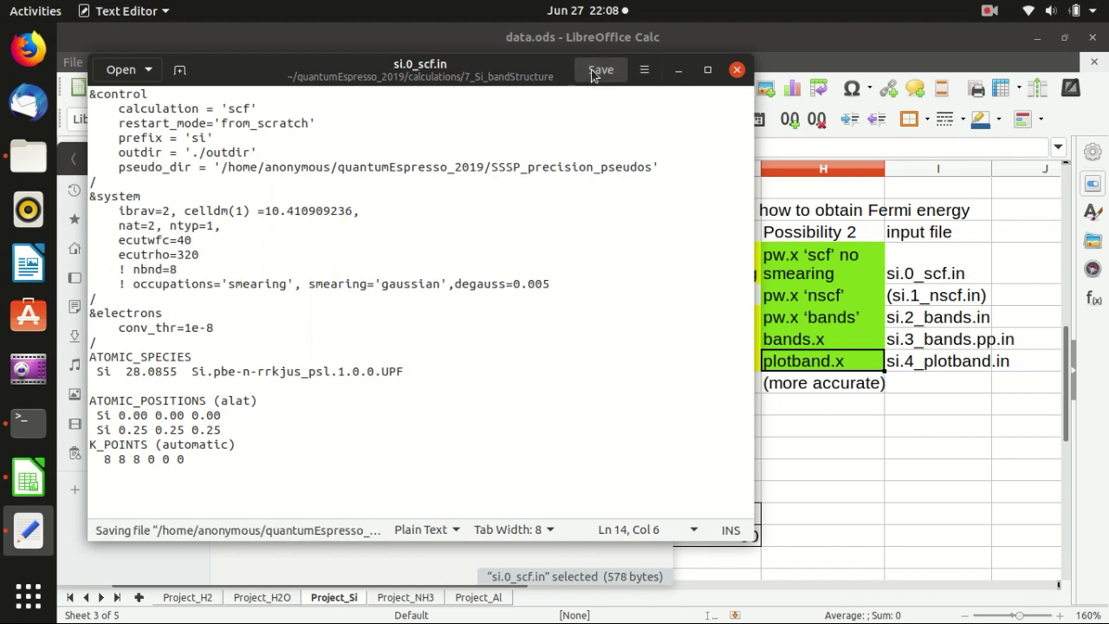
# Run pw.x in the terminal through mpirun with 2 processes on si.0_scf.in, writing the output to si.0_scf.out.
pyautogui.click(23, 428)
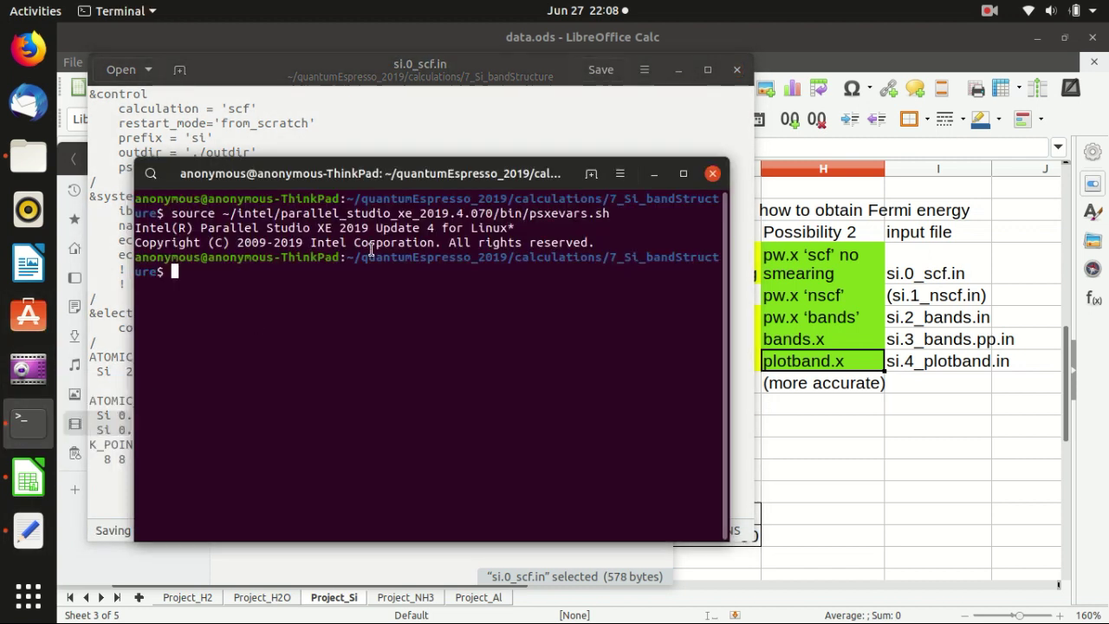
pyautogui.moveTo(355, 169); pyautogui.dragTo(587, 170)
pyautogui.press('Up')
pyautogui.press('Up')
pyautogui.press('Down')
pyautogui.press('Up')
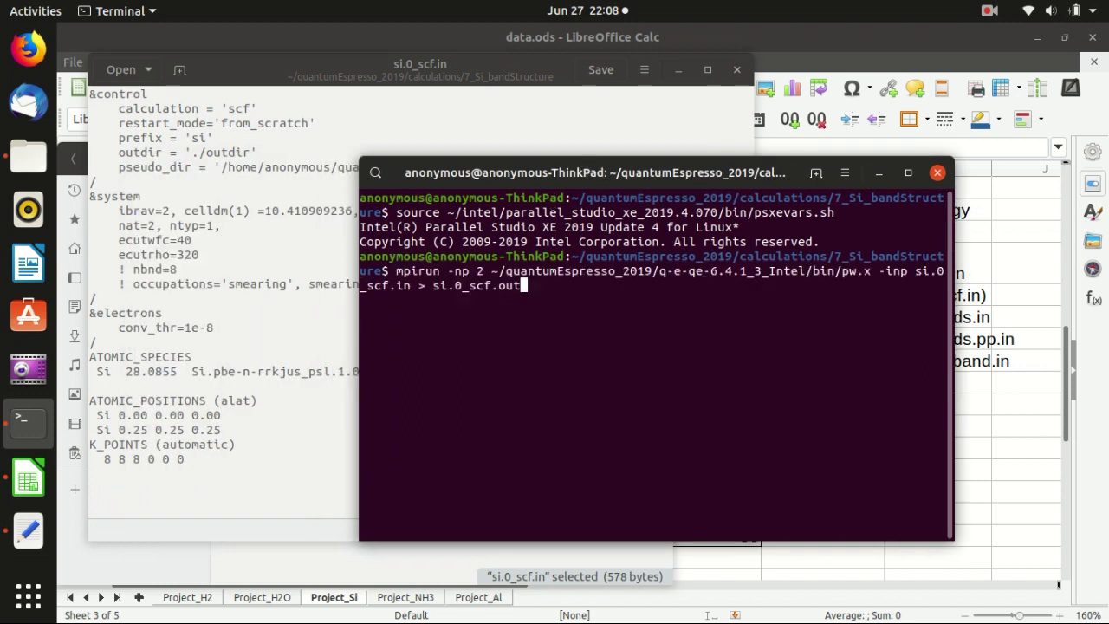
pyautogui.press('Return')
# Open si.0_scf.out from the 7_Si_bandStructure folder in the text editor.
pyautogui.click(28, 159)
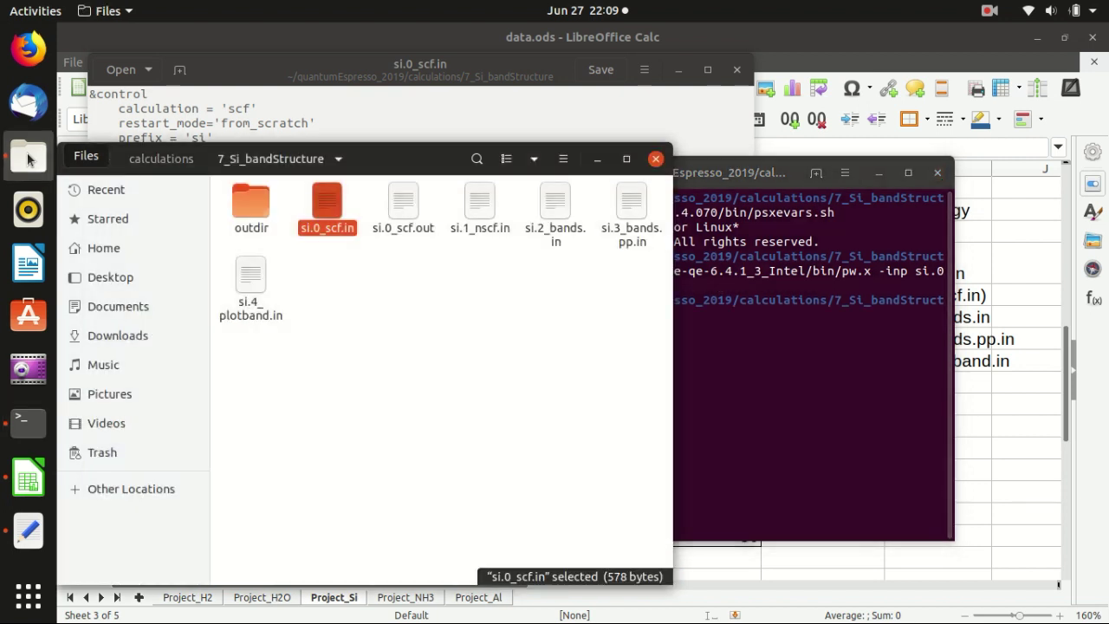
pyautogui.moveTo(384, 173); pyautogui.dragTo(551, 147)
pyautogui.doubleClick(655, 185)
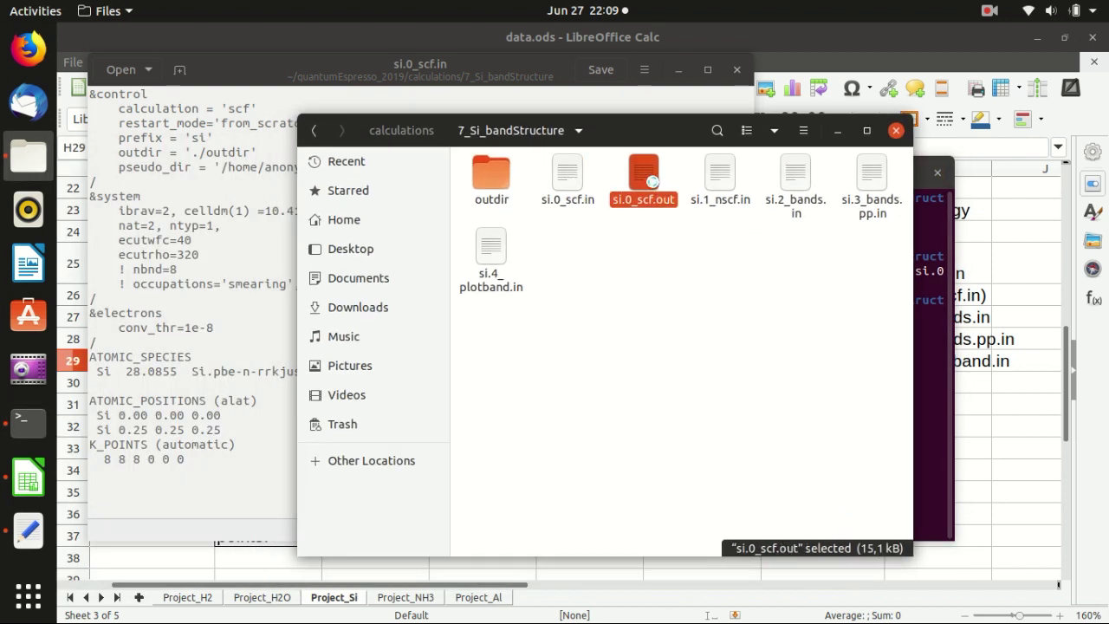
pyautogui.moveTo(391, 67); pyautogui.dragTo(495, 100)
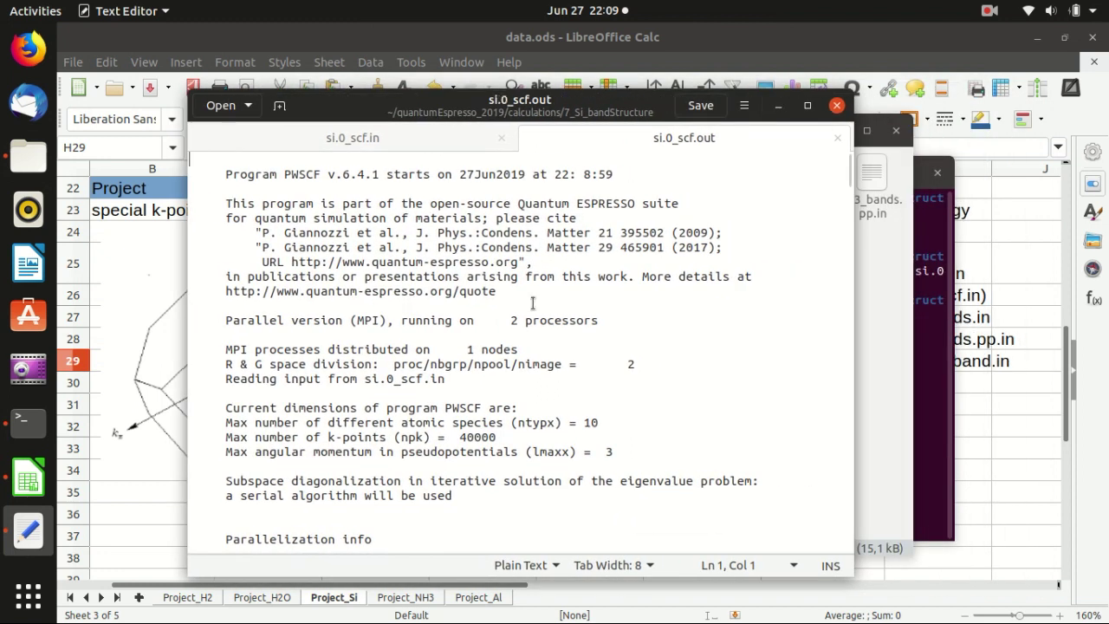
# Compare the number of electrons with the number of Kohn-Sham states in si.0_scf.out, and close the file.
pyautogui.click(498, 304)
pyautogui.scroll(-10, 498, 301)
pyautogui.scroll(3, 520, 301)
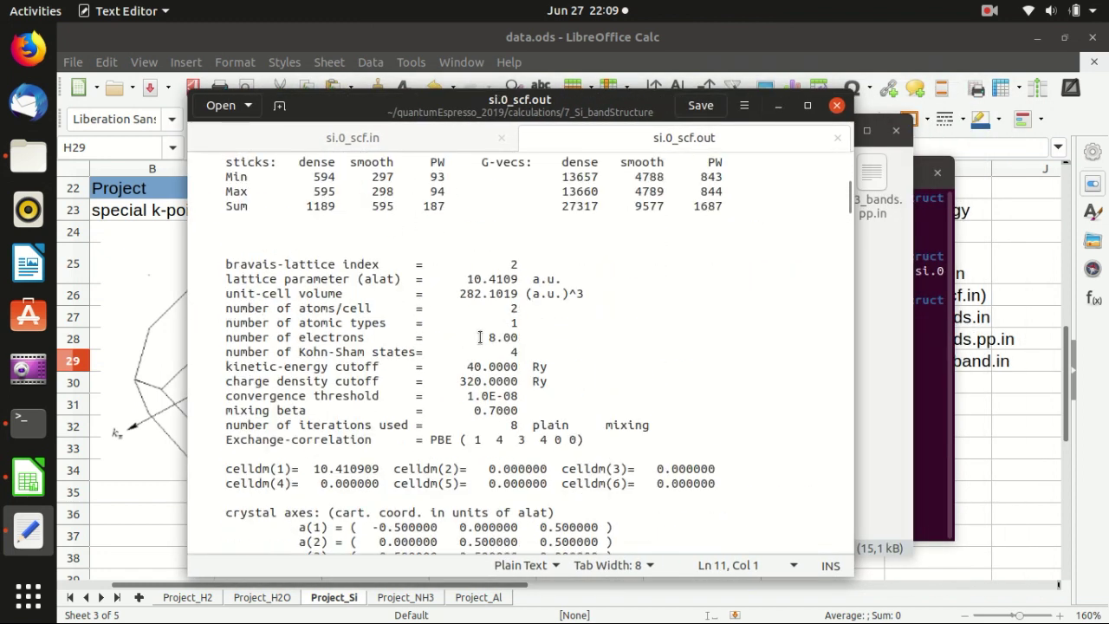
pyautogui.moveTo(226, 337); pyautogui.dragTo(486, 333)
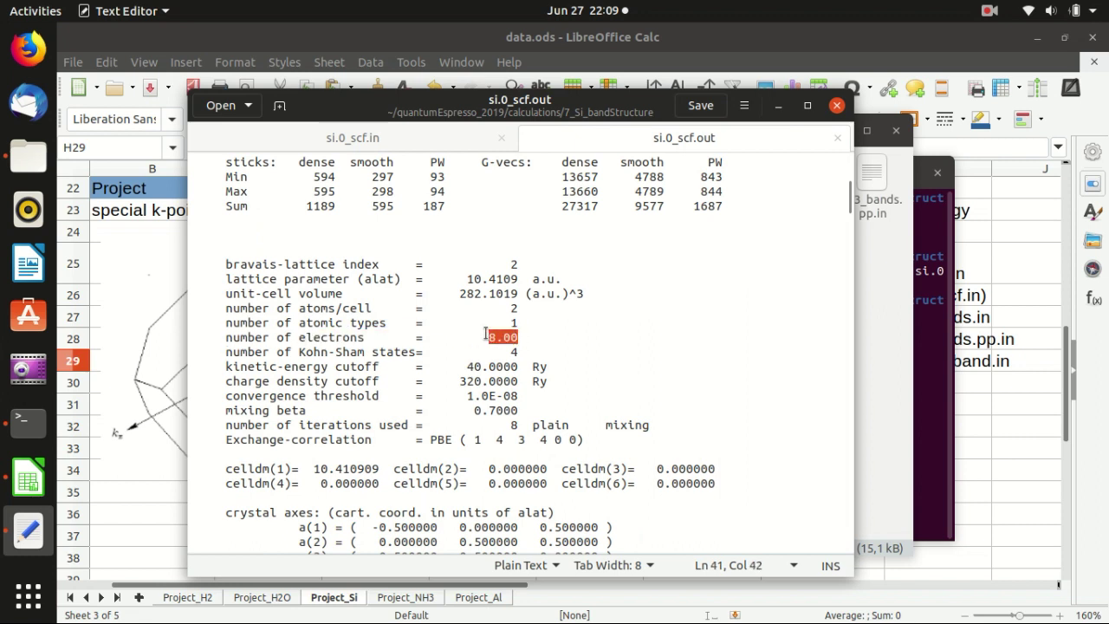
pyautogui.click(364, 352)
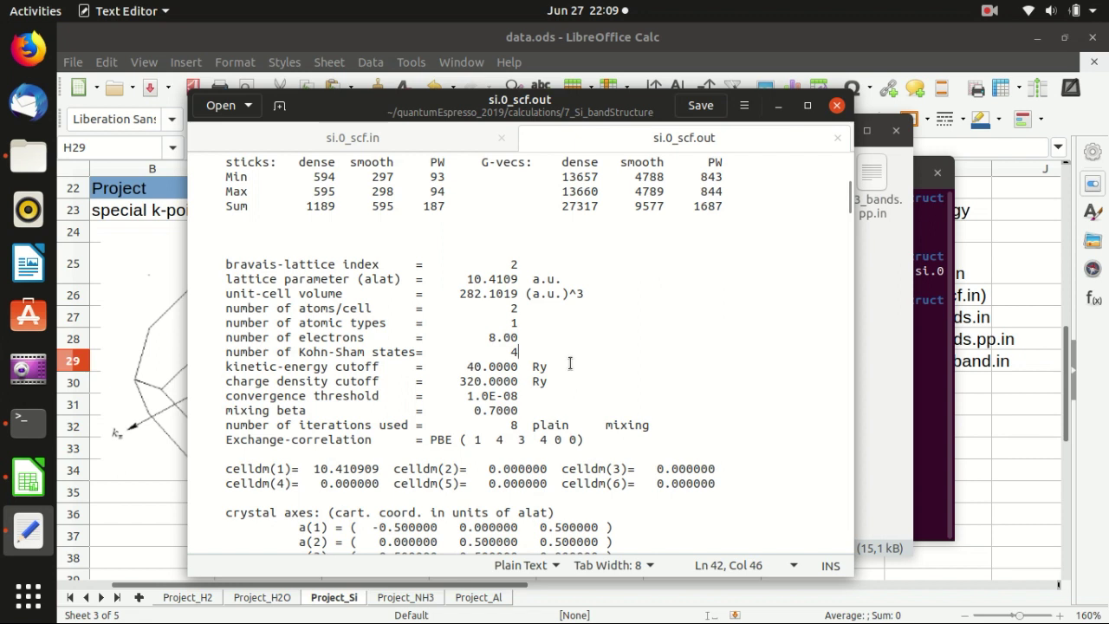
pyautogui.moveTo(490, 338); pyautogui.dragTo(519, 338)
pyautogui.click(515, 352)
pyautogui.click(839, 138)
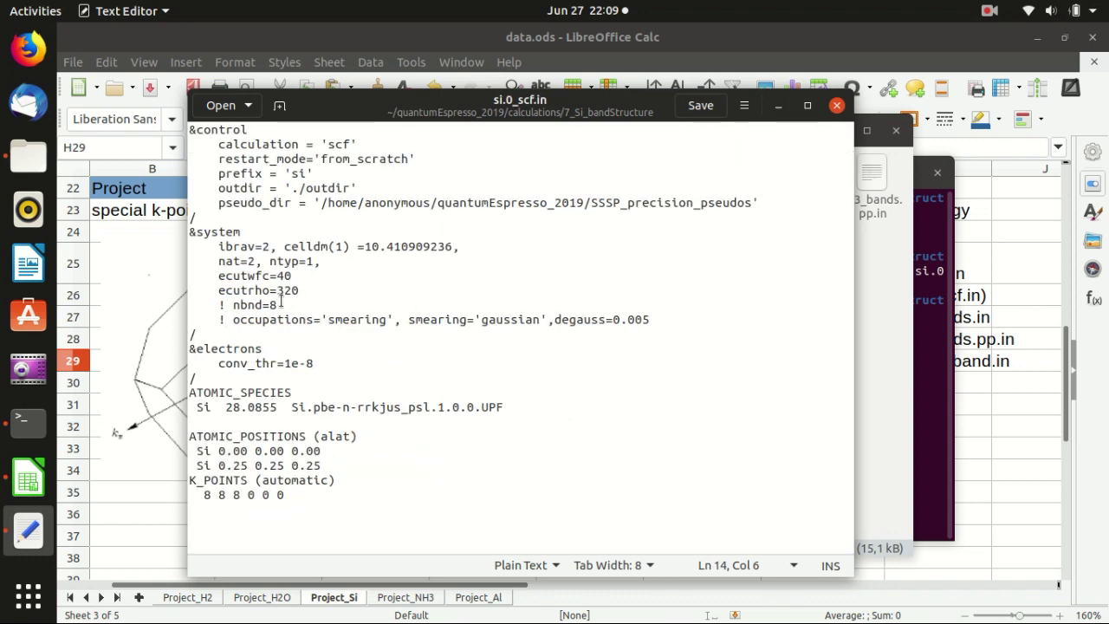
# Uncomment the nbnd=8 line in the &system section of si.0_scf.in.
pyautogui.click(232, 305)
pyautogui.press('BackSpace')
pyautogui.press('BackSpace')
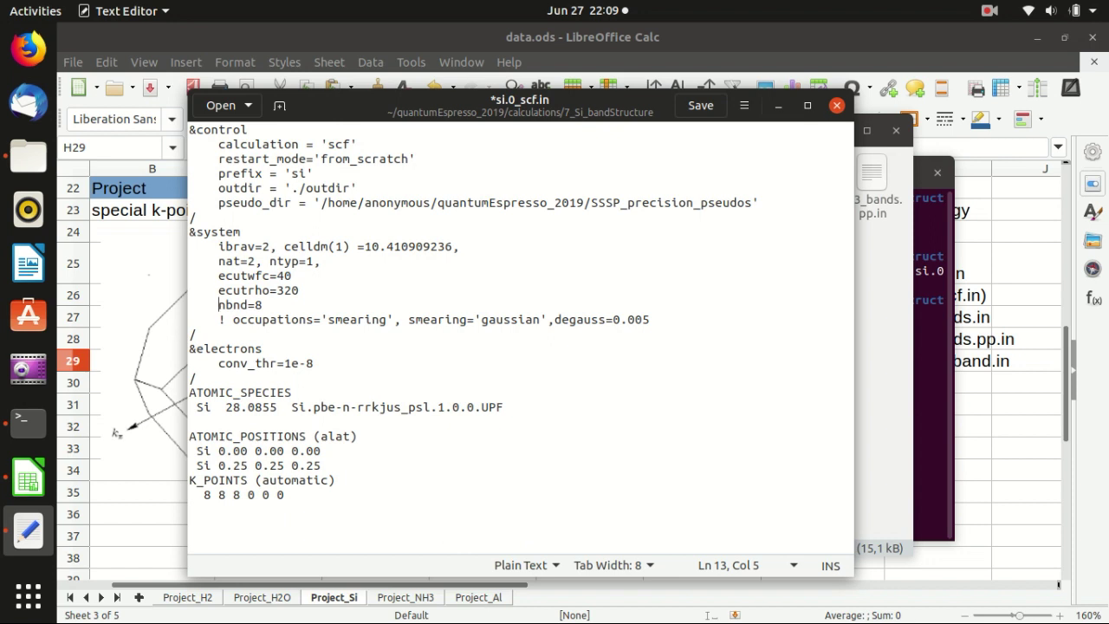
# Reopen si.0_scf.out, check the highest occupied level near its end, and close the file.
pyautogui.click(882, 342)
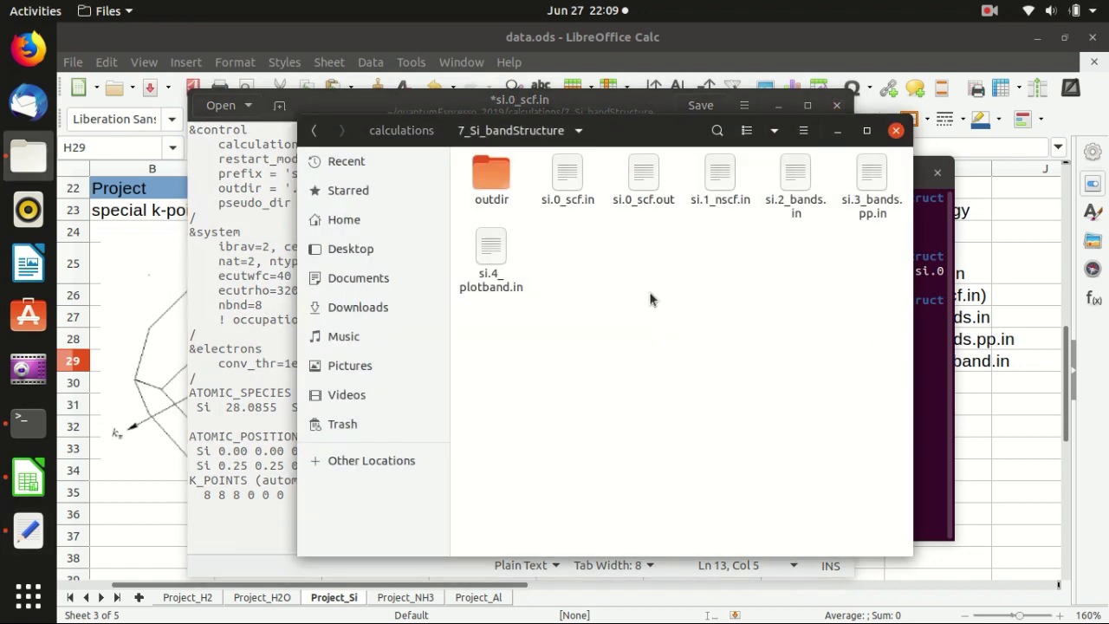
pyautogui.doubleClick(644, 175)
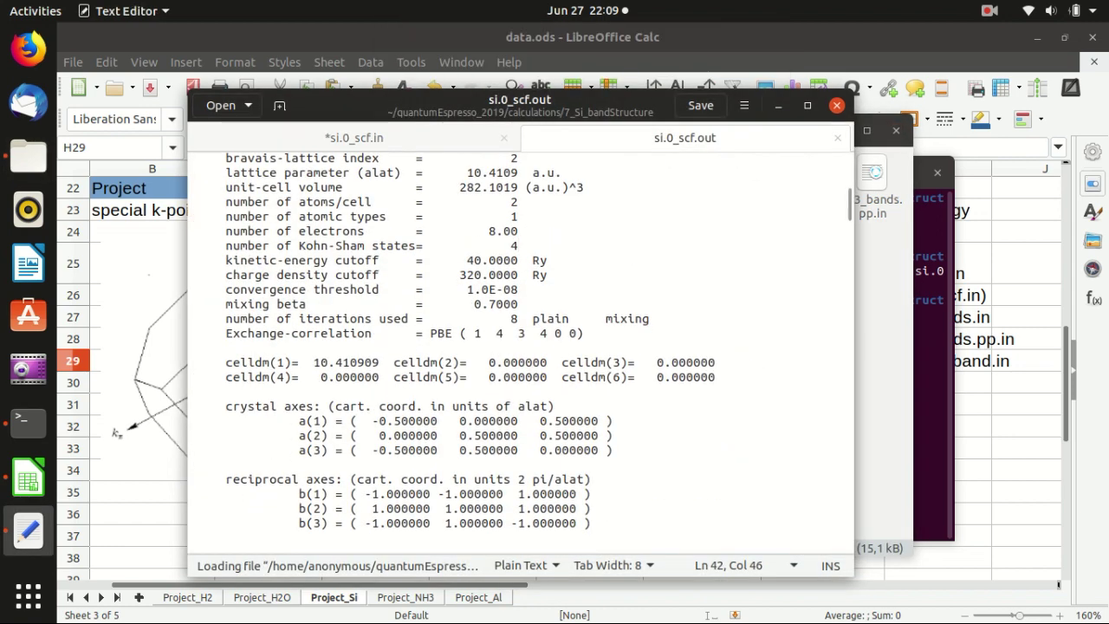
pyautogui.moveTo(847, 201); pyautogui.dragTo(806, 488)
pyautogui.click(595, 409)
pyautogui.scroll(4, 587, 408)
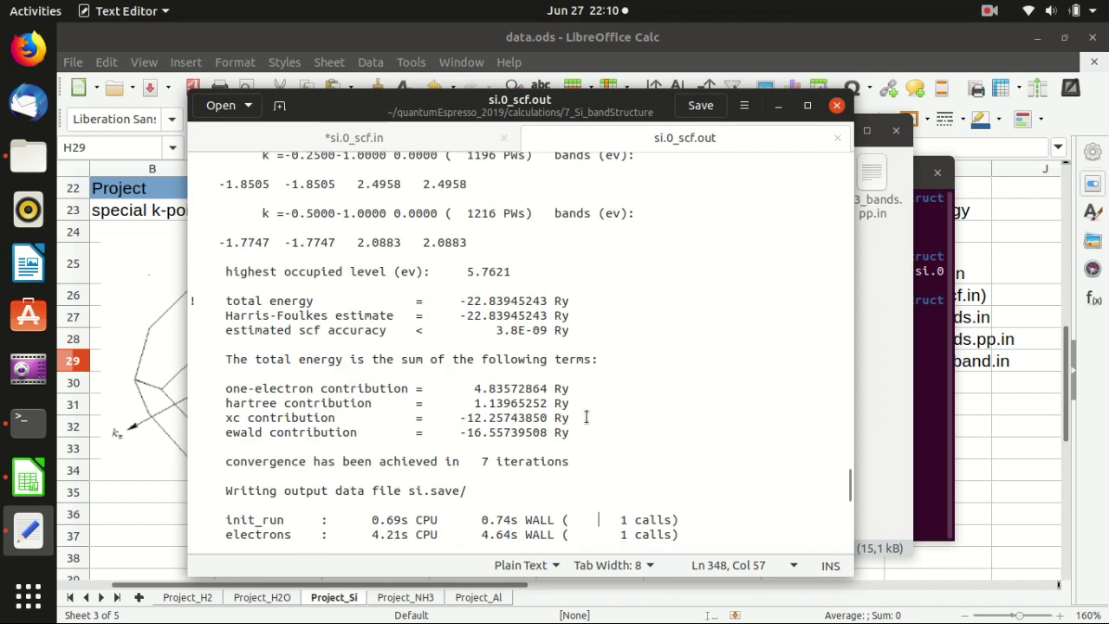
pyautogui.scroll(1, 395, 330)
pyautogui.moveTo(227, 373); pyautogui.dragTo(523, 374)
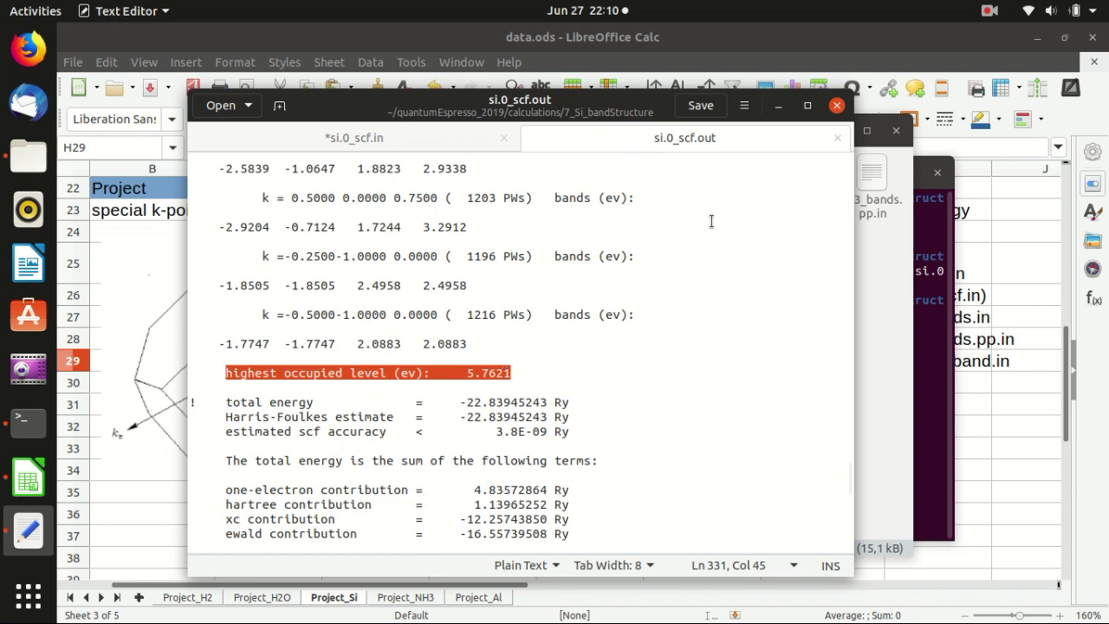
pyautogui.click(836, 137)
# Save si.0_scf.in and rerun the pw.x scf calculation in the terminal with 2 processes, overwriting si.0_scf.out.
pyautogui.click(295, 307)
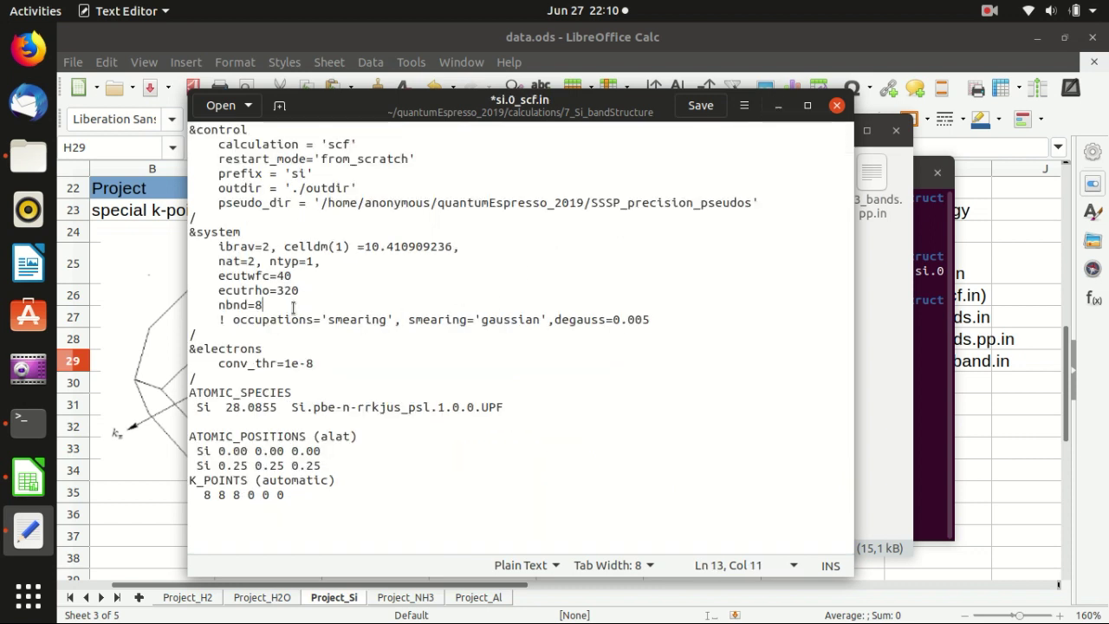
pyautogui.click(701, 105)
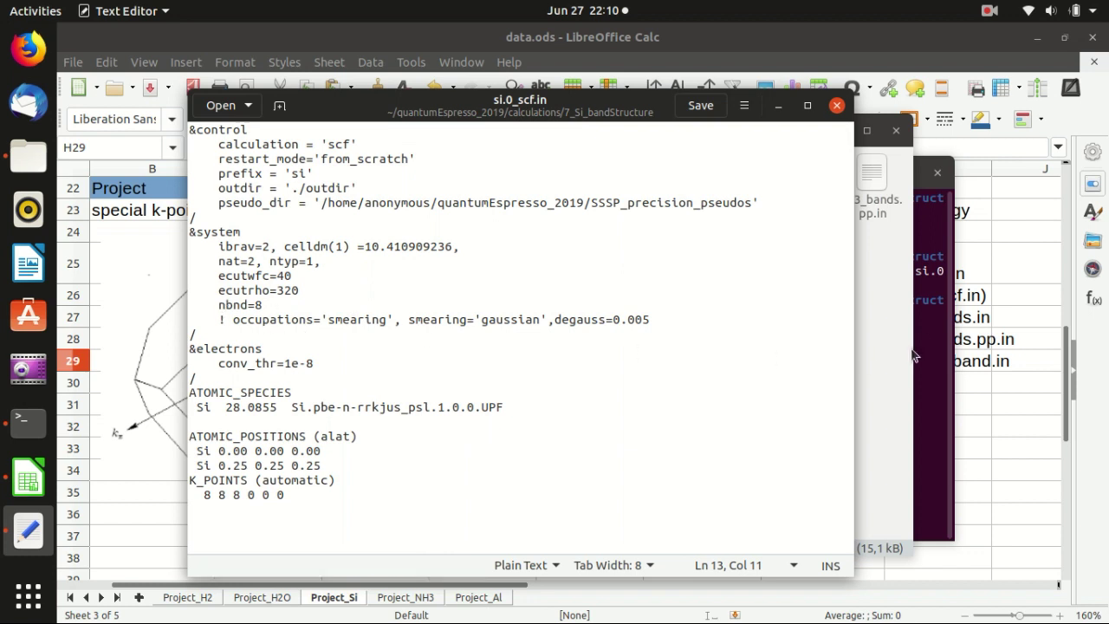
pyautogui.click(944, 329)
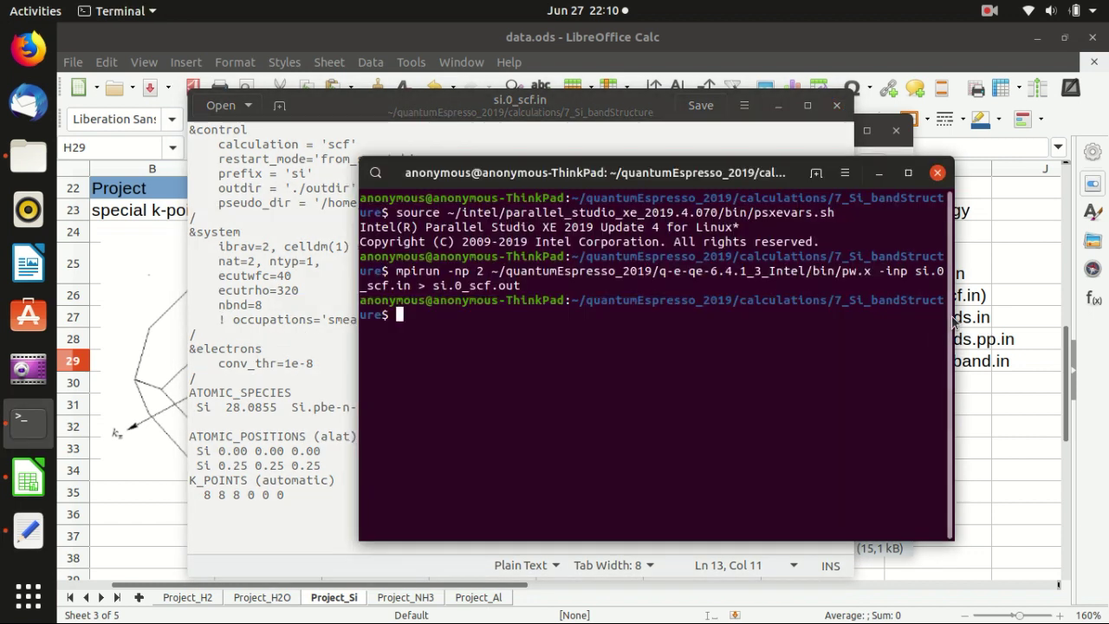
pyautogui.press('Up')
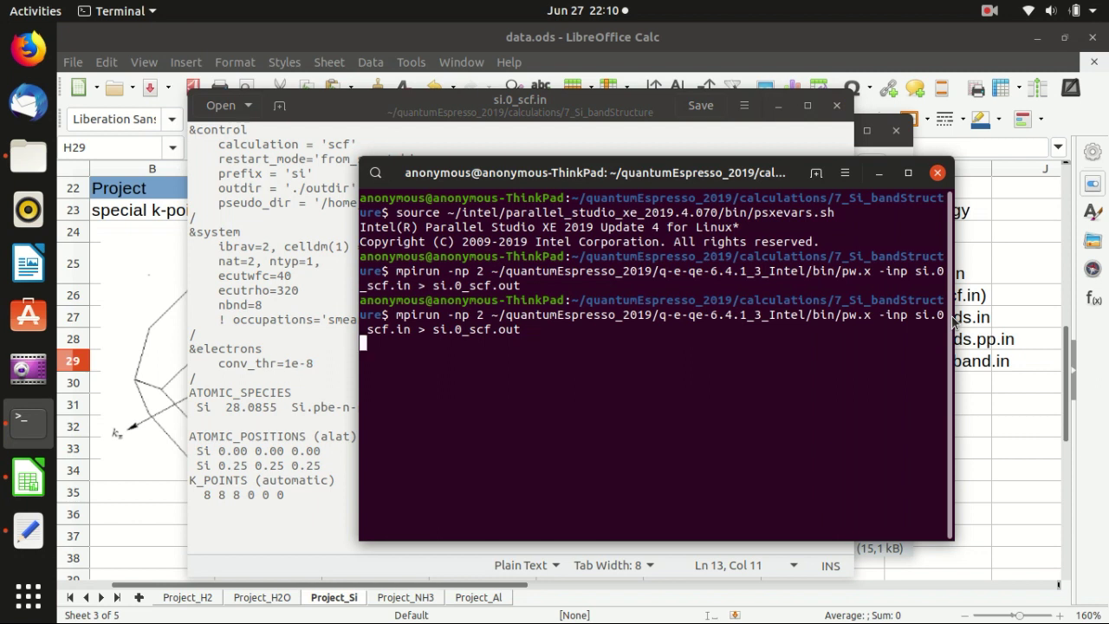
pyautogui.press('Return')
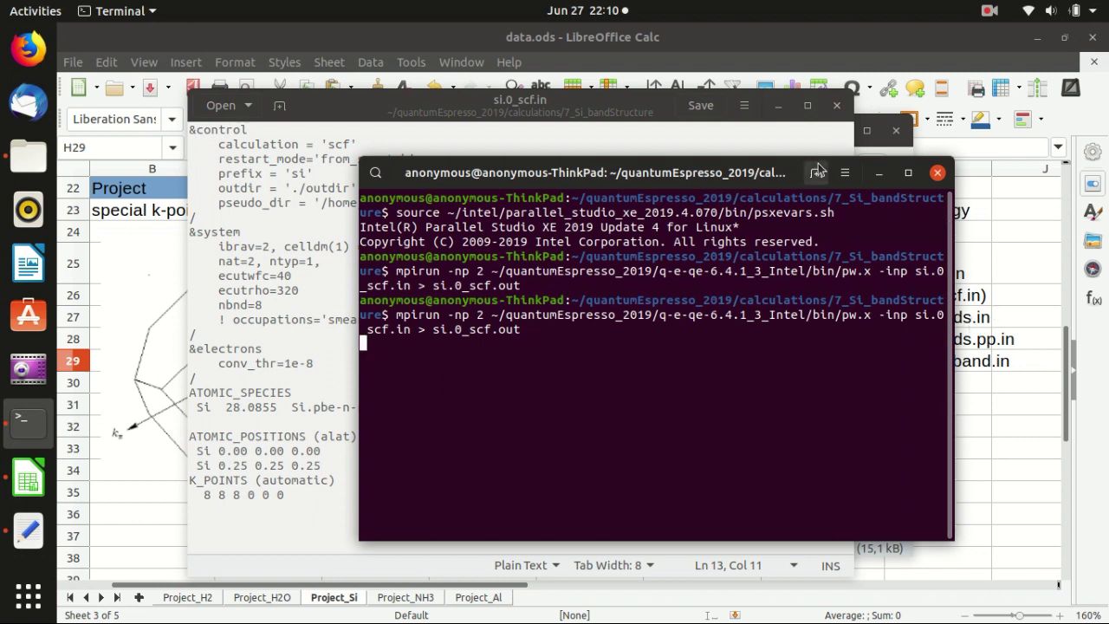
pyautogui.moveTo(777, 175); pyautogui.dragTo(851, 213)
pyautogui.click(903, 177)
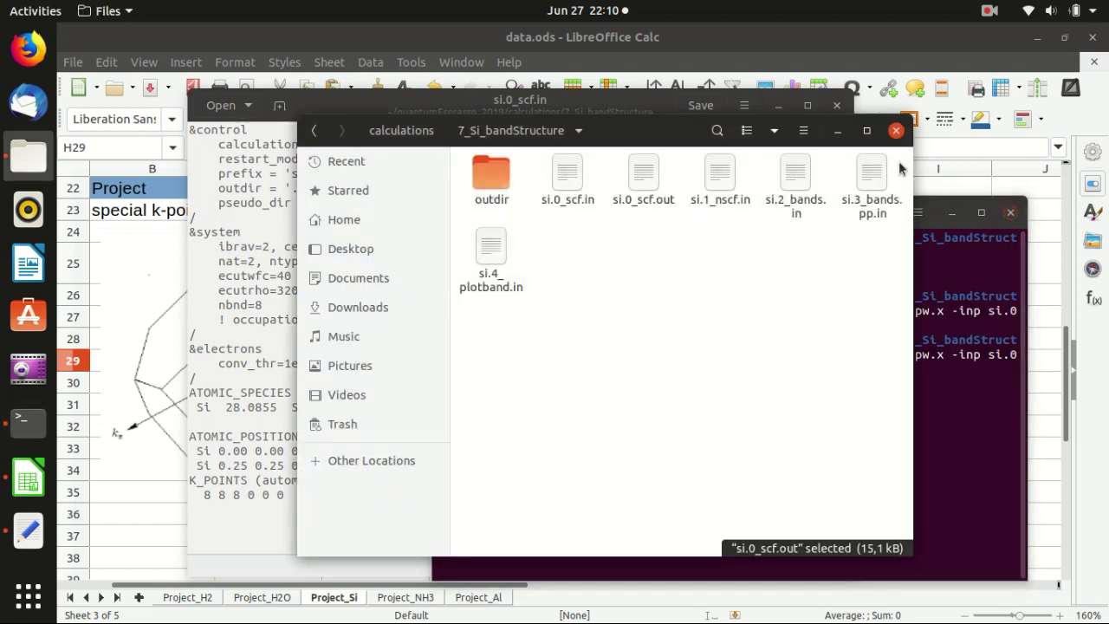
pyautogui.click(953, 392)
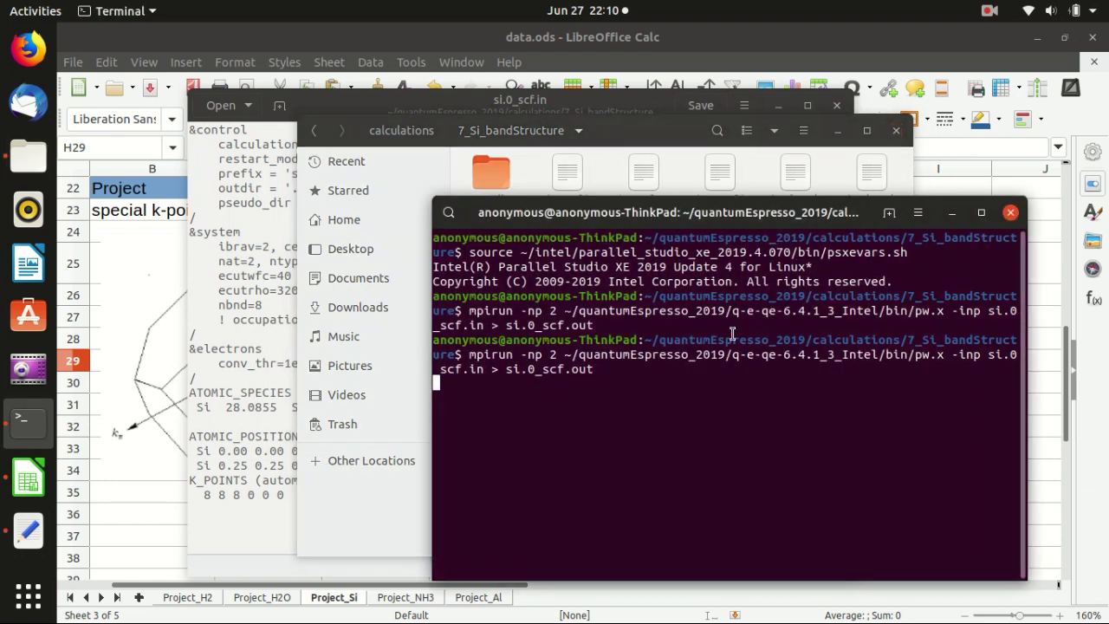
# Open the regenerated si.0_scf.out and check its number of Kohn-Sham states.
pyautogui.click(620, 138)
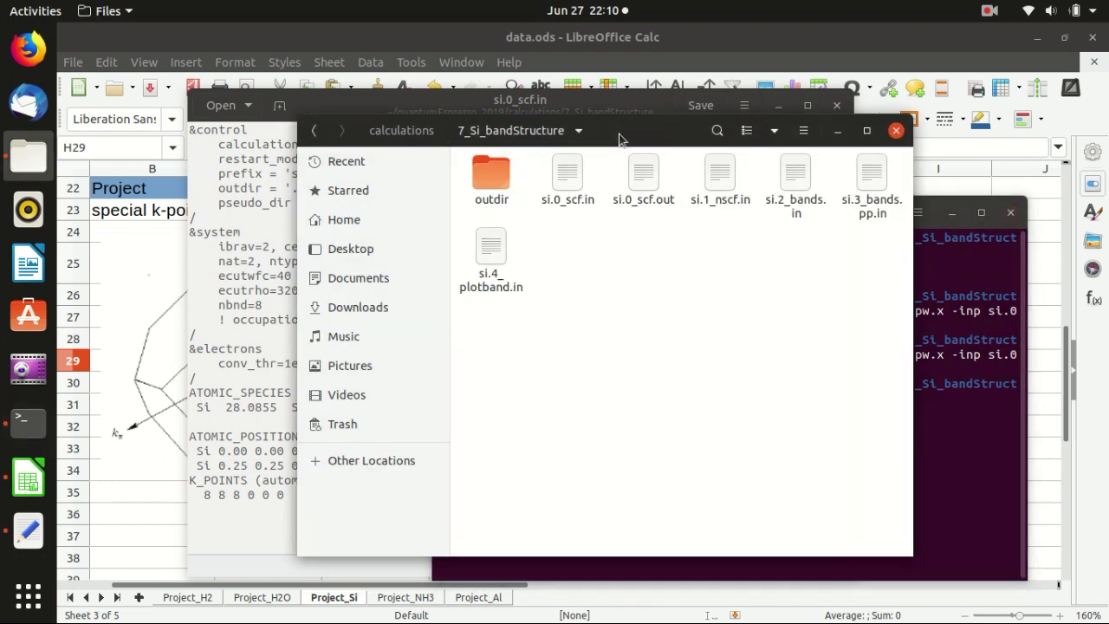
pyautogui.click(645, 178)
pyautogui.doubleClick(648, 179)
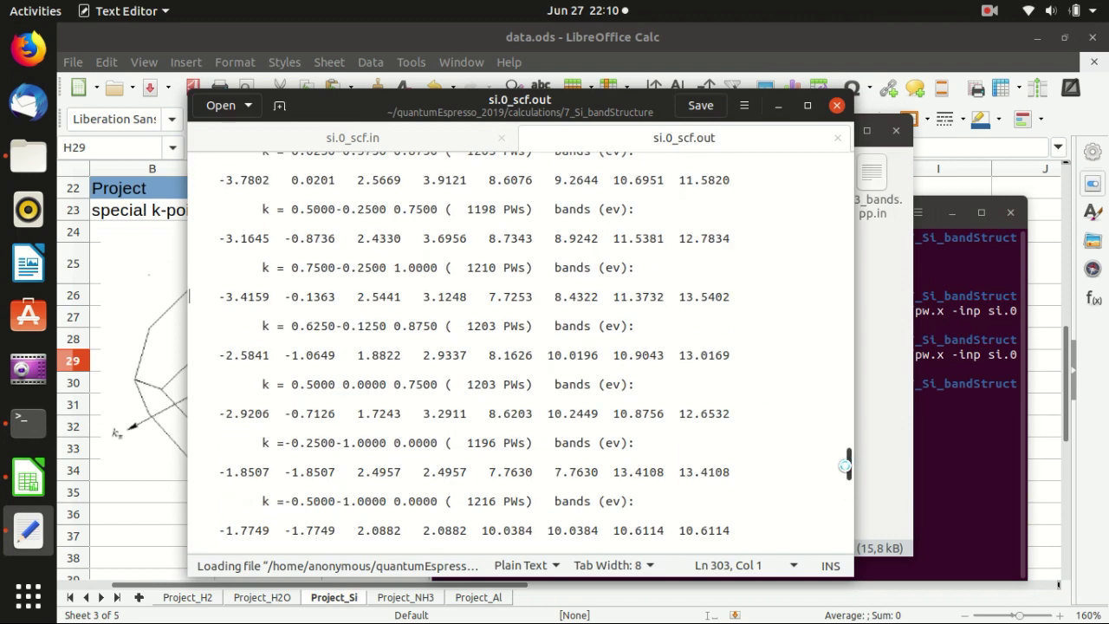
pyautogui.scroll(2, 851, 438)
pyautogui.moveTo(851, 437); pyautogui.dragTo(851, 179)
pyautogui.click(512, 374)
pyautogui.scroll(-1, 512, 374)
pyautogui.moveTo(488, 339); pyautogui.dragTo(510, 352)
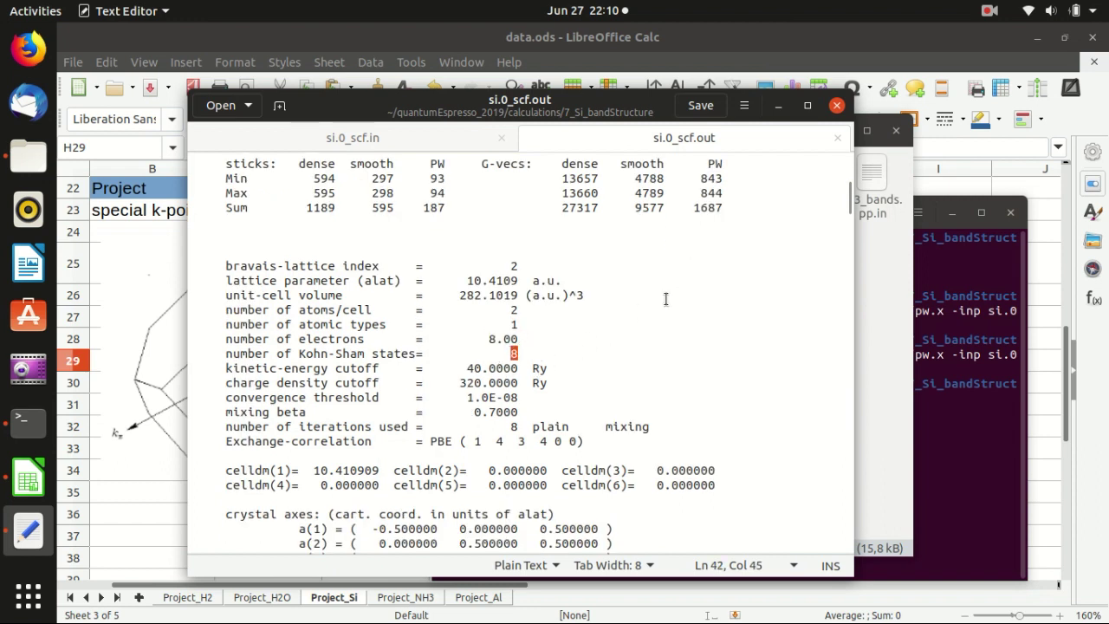
# Compare the highest occupied and lowest unoccupied level energies near the end of si.0_scf.out.
pyautogui.moveTo(851, 198); pyautogui.dragTo(814, 481)
pyautogui.click(606, 387)
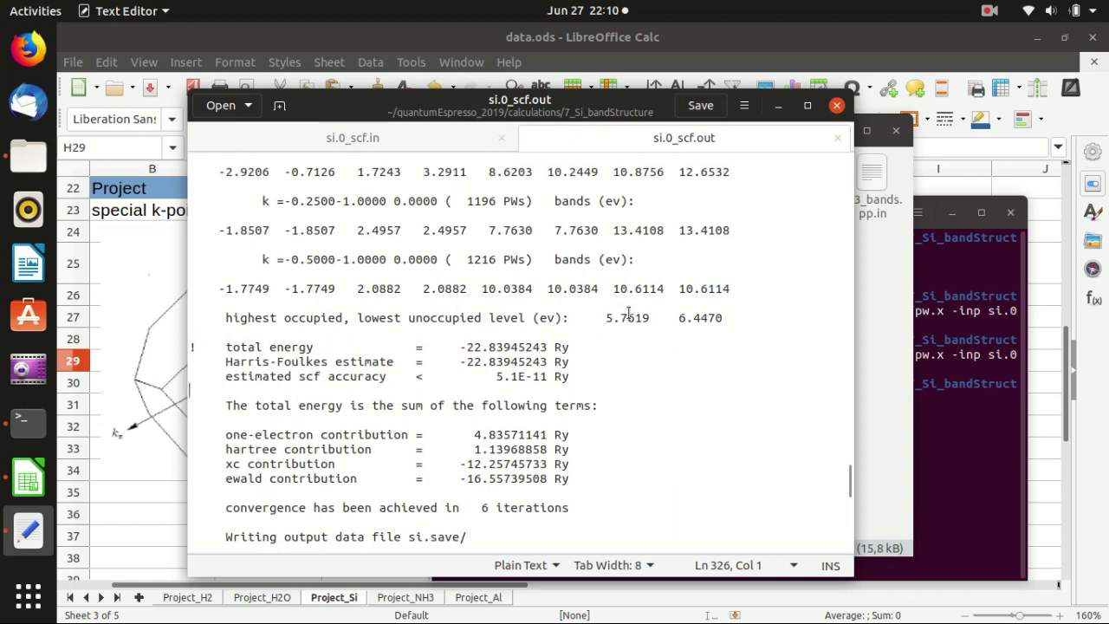
pyautogui.moveTo(605, 317); pyautogui.dragTo(733, 317)
pyautogui.click(733, 317)
pyautogui.click(612, 318)
pyautogui.click(633, 318)
pyautogui.moveTo(650, 318); pyautogui.dragTo(621, 318)
pyautogui.click(694, 317)
pyautogui.moveTo(722, 318); pyautogui.dragTo(693, 318)
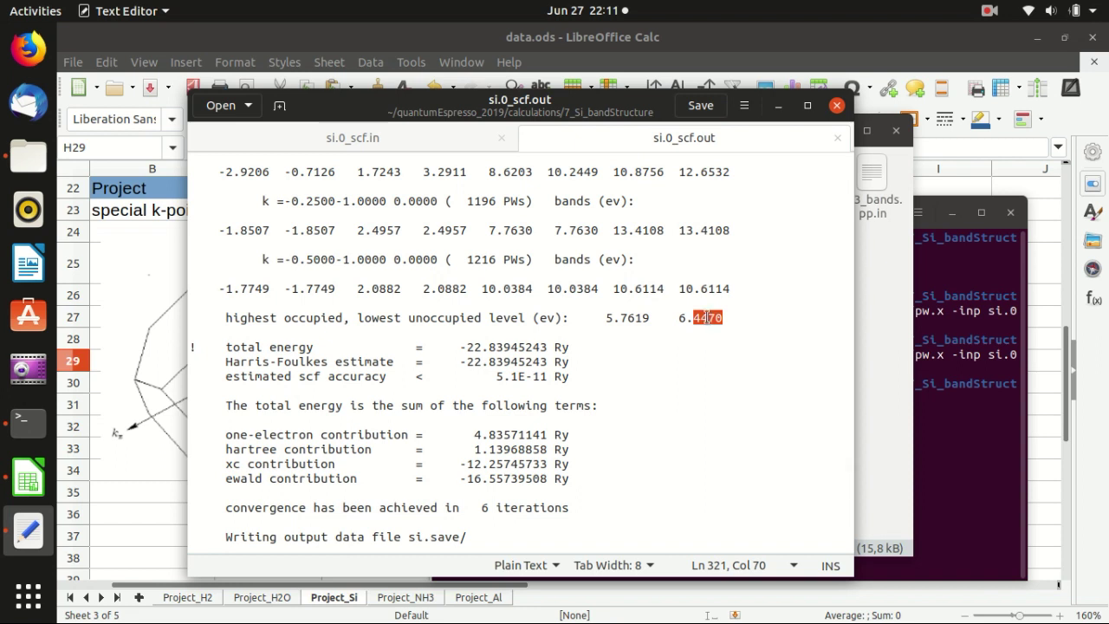
pyautogui.click(637, 317)
pyautogui.doubleClick(637, 317)
pyautogui.click(706, 317)
pyautogui.click(721, 317)
pyautogui.doubleClick(721, 317)
pyautogui.click(701, 317)
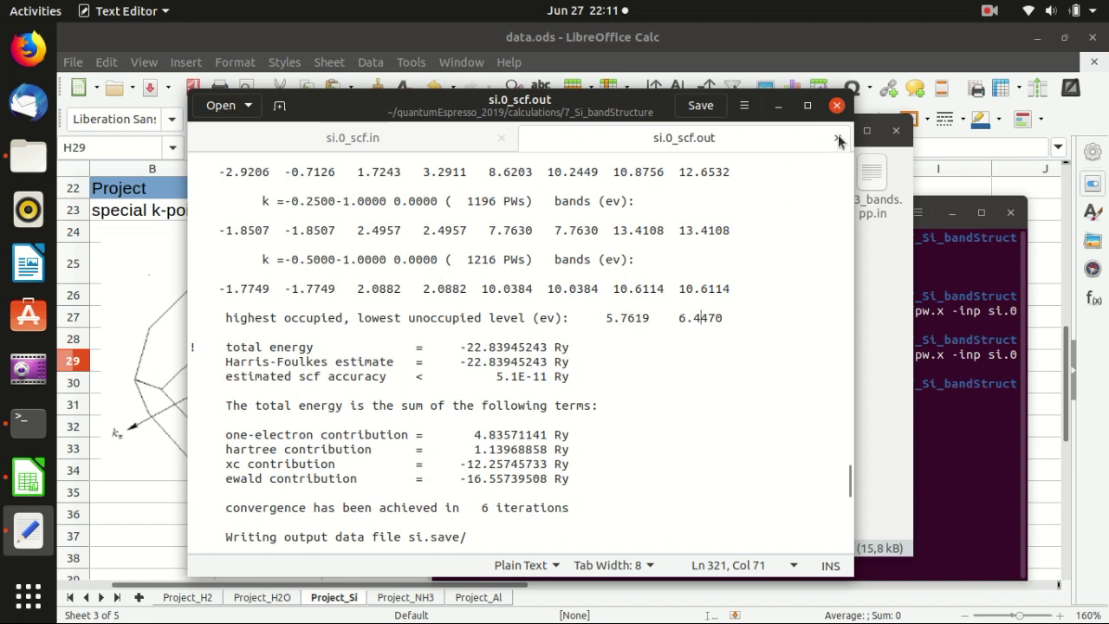
# Highlight the full highest occupied, lowest unoccupied level line and review the band energies and total energy around it.
pyautogui.click(272, 326)
pyautogui.moveTo(225, 317); pyautogui.dragTo(723, 317)
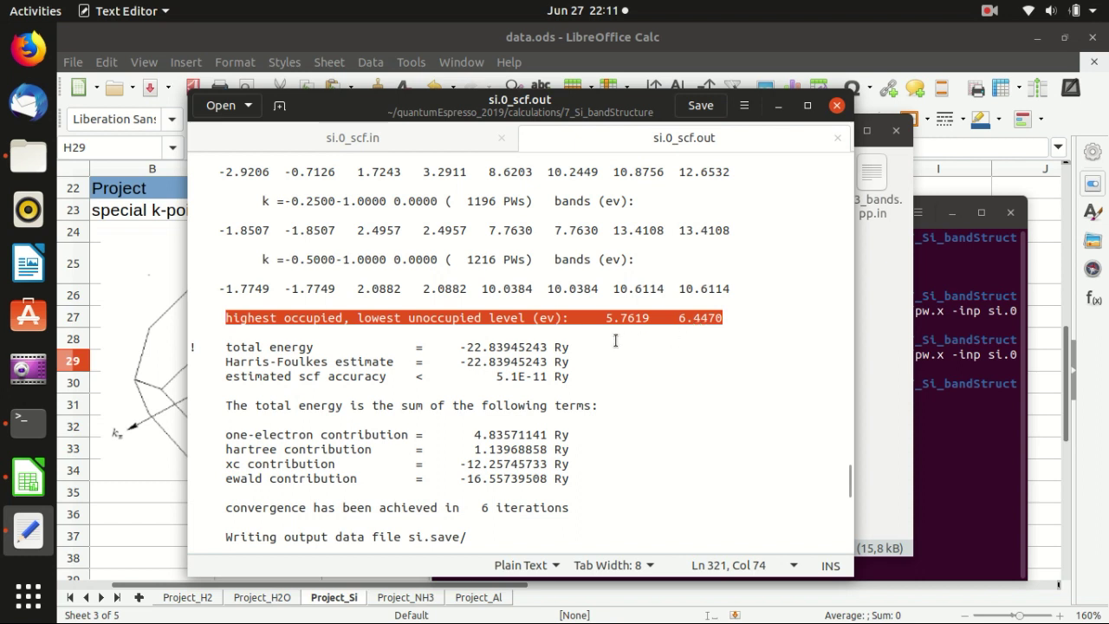
pyautogui.scroll(5, 831, 476)
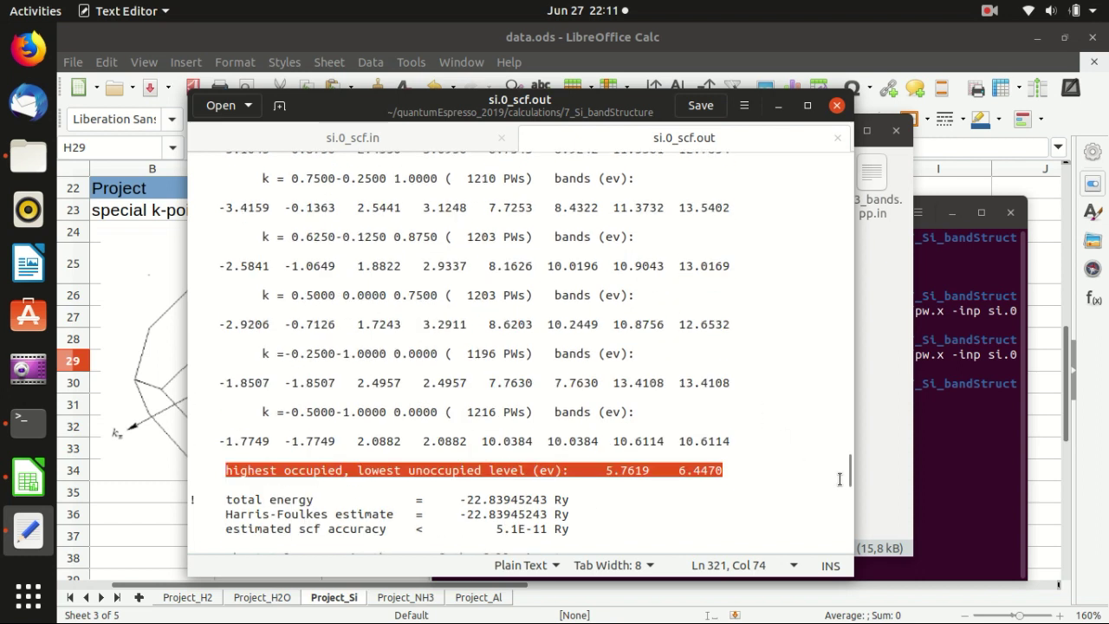
pyautogui.scroll(-6, 831, 477)
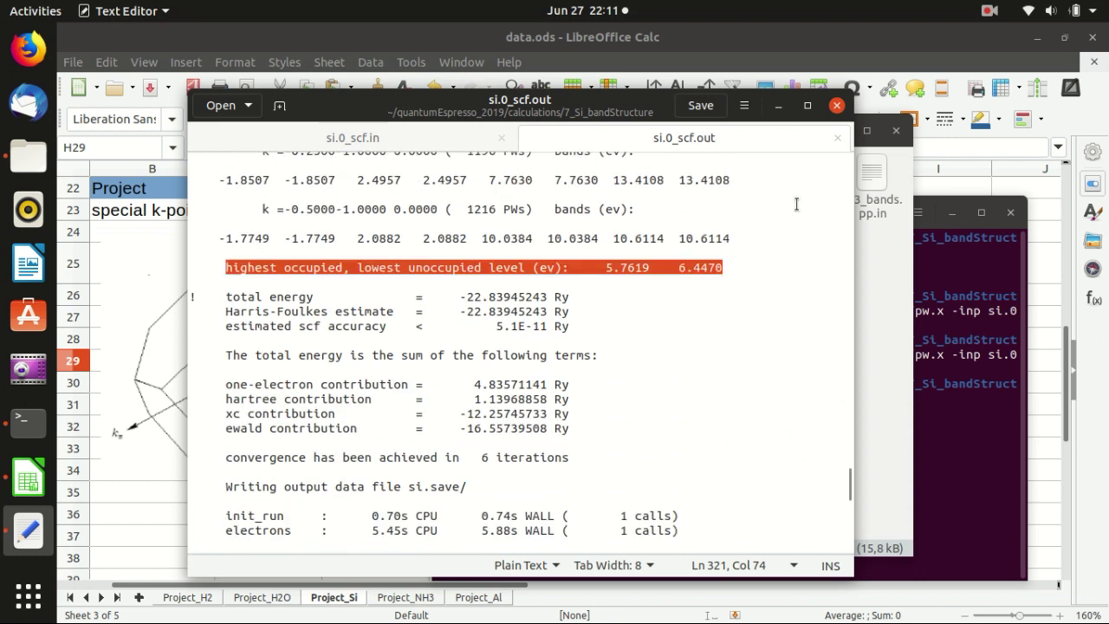
# Close si.0_scf.out, uncomment the occupations='smearing' line with gaussian smearing and degauss=0.005 in si.0_scf.in, and save it.
pyautogui.click(837, 138)
pyautogui.click(231, 319)
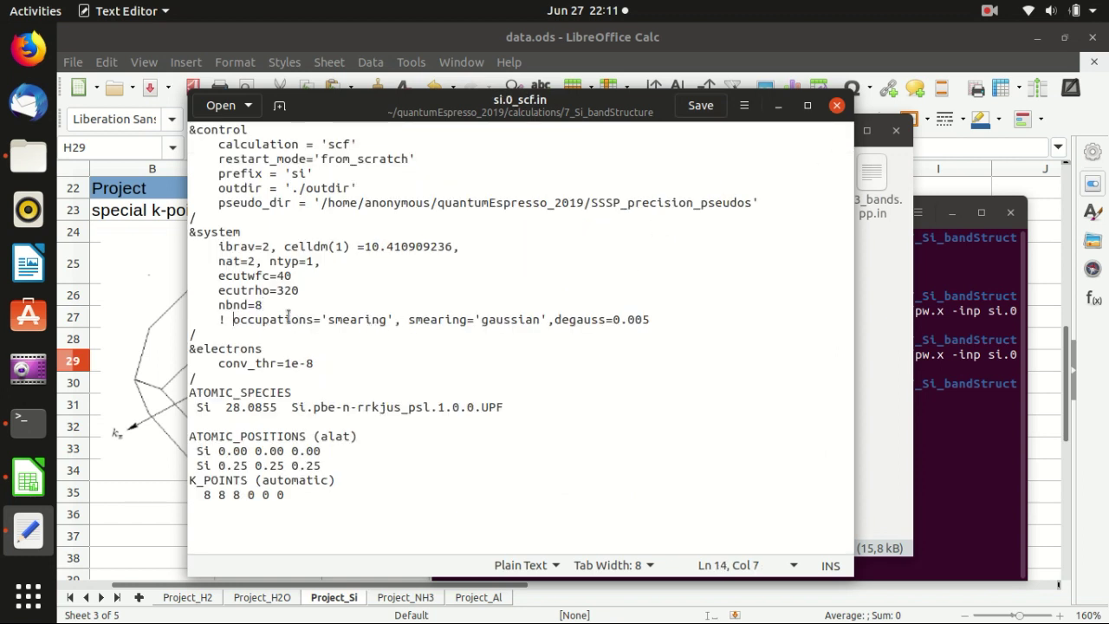
pyautogui.press('BackSpace')
pyautogui.press('BackSpace')
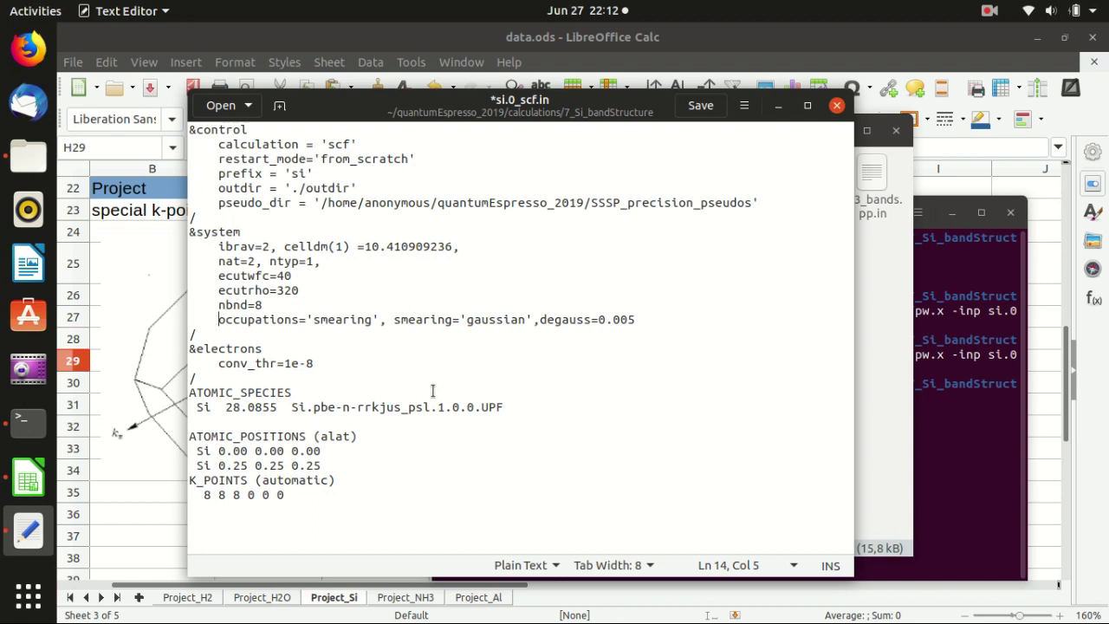
pyautogui.click(694, 108)
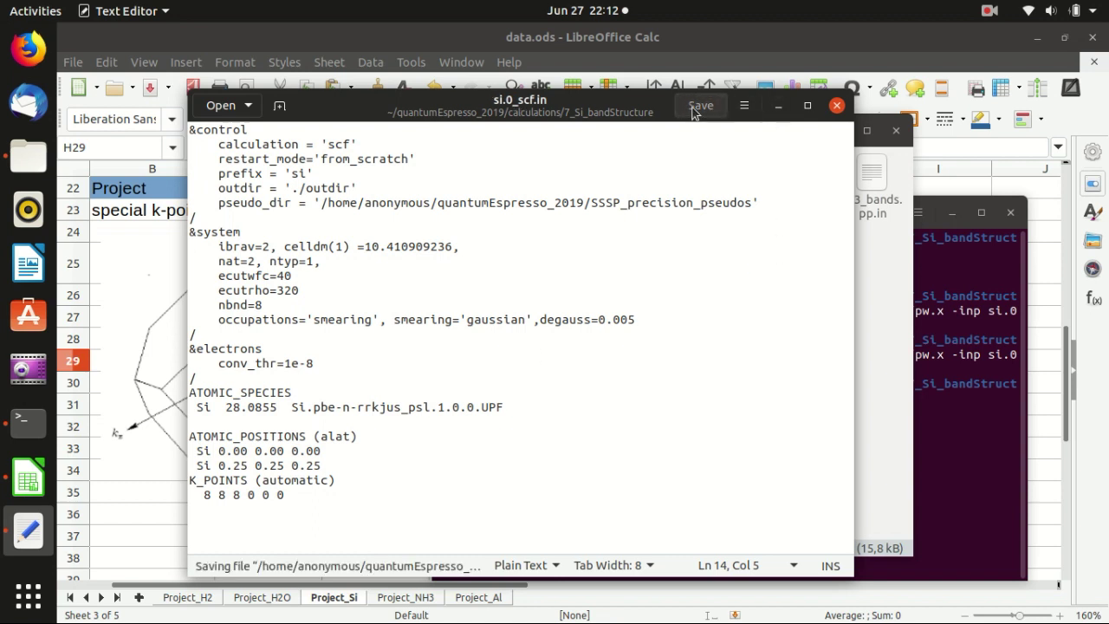
# Rerun pw.x on the smearing-enabled si.0_scf.in with two MPI processes, writing the output to si.0_scf.out.
pyautogui.click(963, 369)
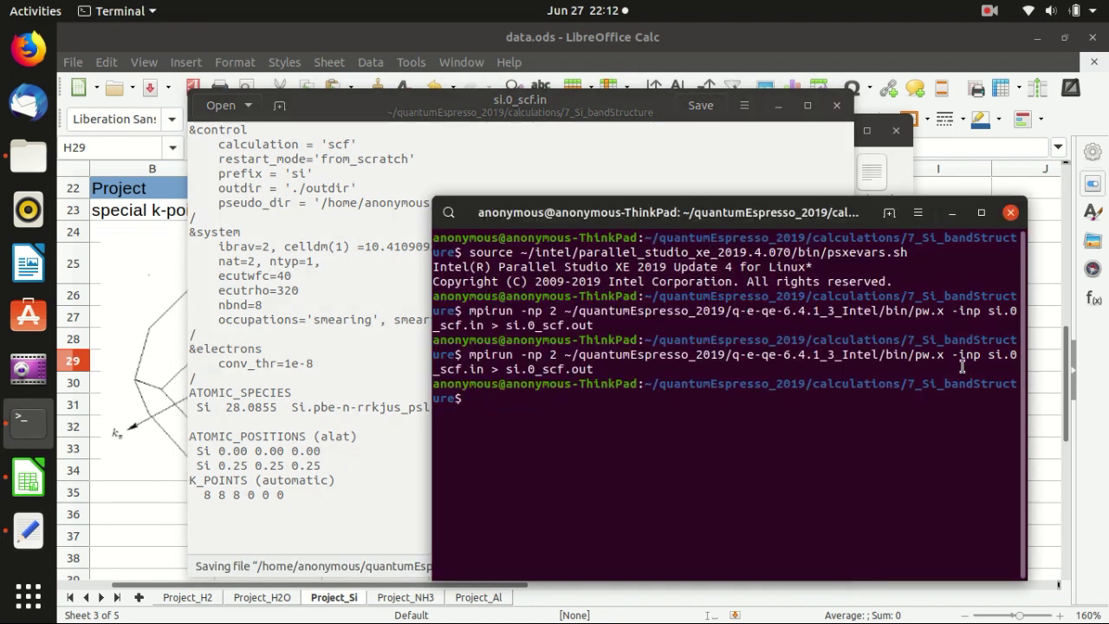
pyautogui.press('Up')
pyautogui.press('Return')
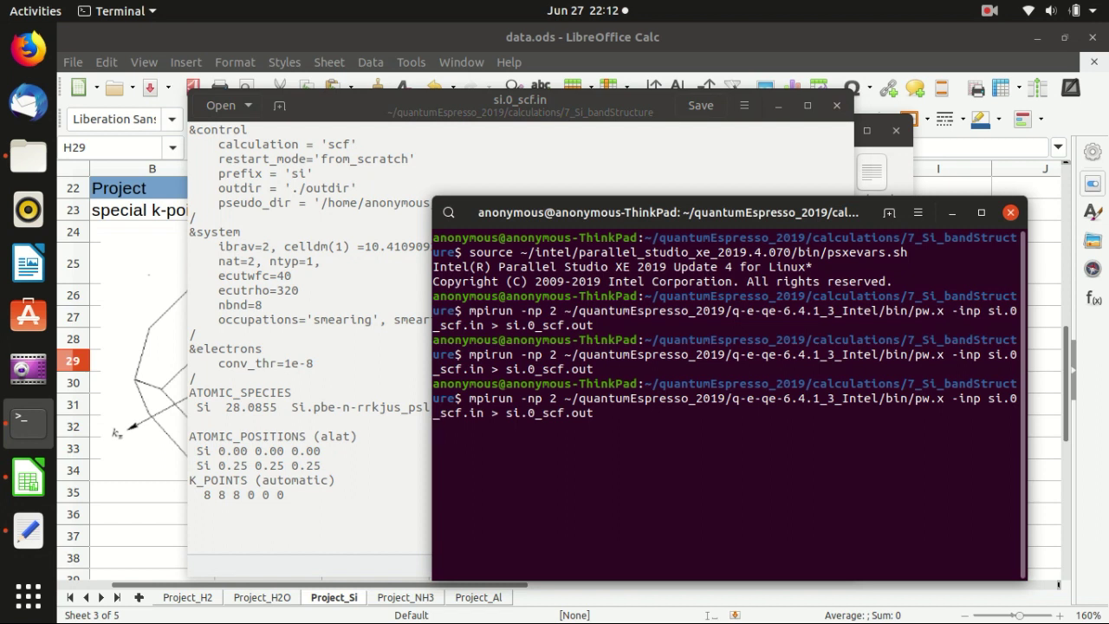
# Open the regenerated si.0_scf.out and highlight the Fermi energy line and the decimals of its value.
pyautogui.click(899, 168)
pyautogui.doubleClick(629, 195)
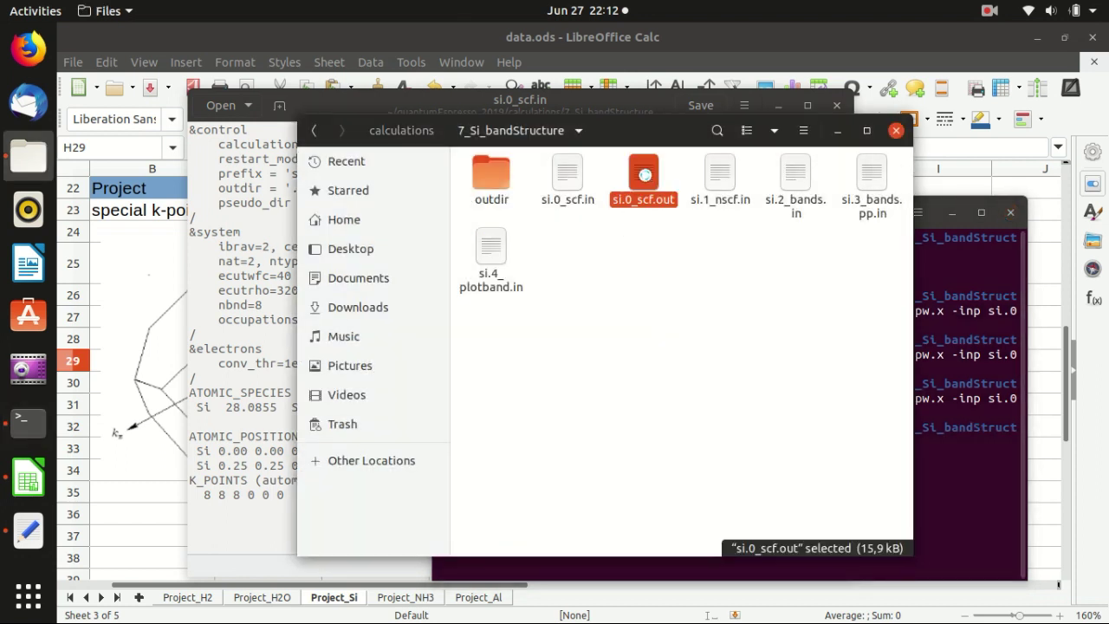
pyautogui.scroll(1, 714, 359)
pyautogui.click(548, 338)
pyautogui.click(303, 310)
pyautogui.moveTo(225, 296); pyautogui.dragTo(468, 296)
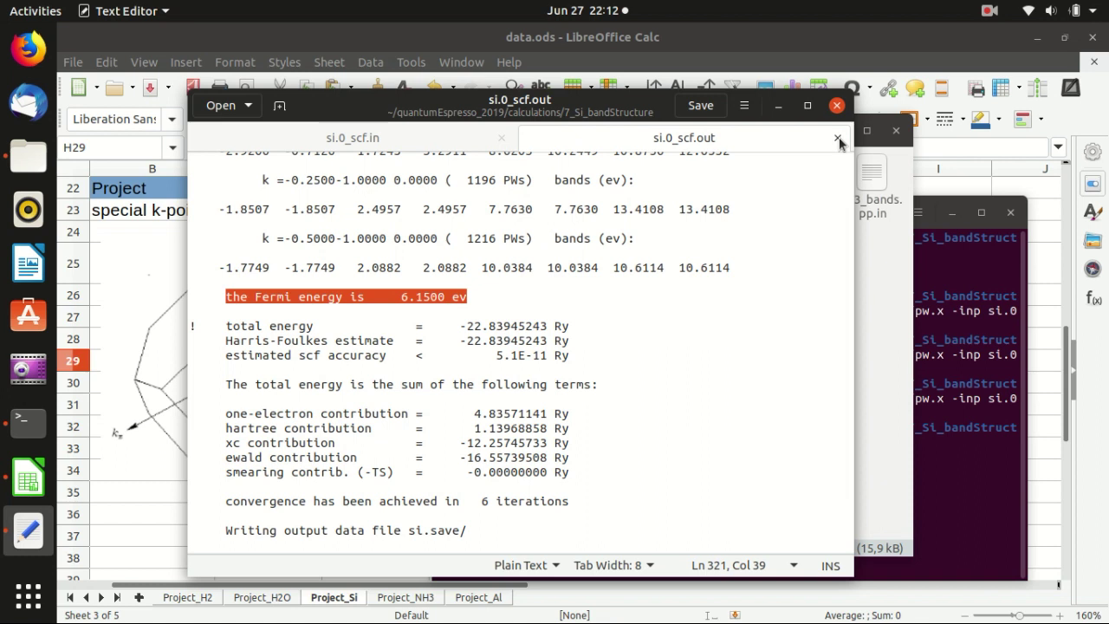
pyautogui.click(505, 312)
pyautogui.moveTo(445, 296); pyautogui.dragTo(430, 298)
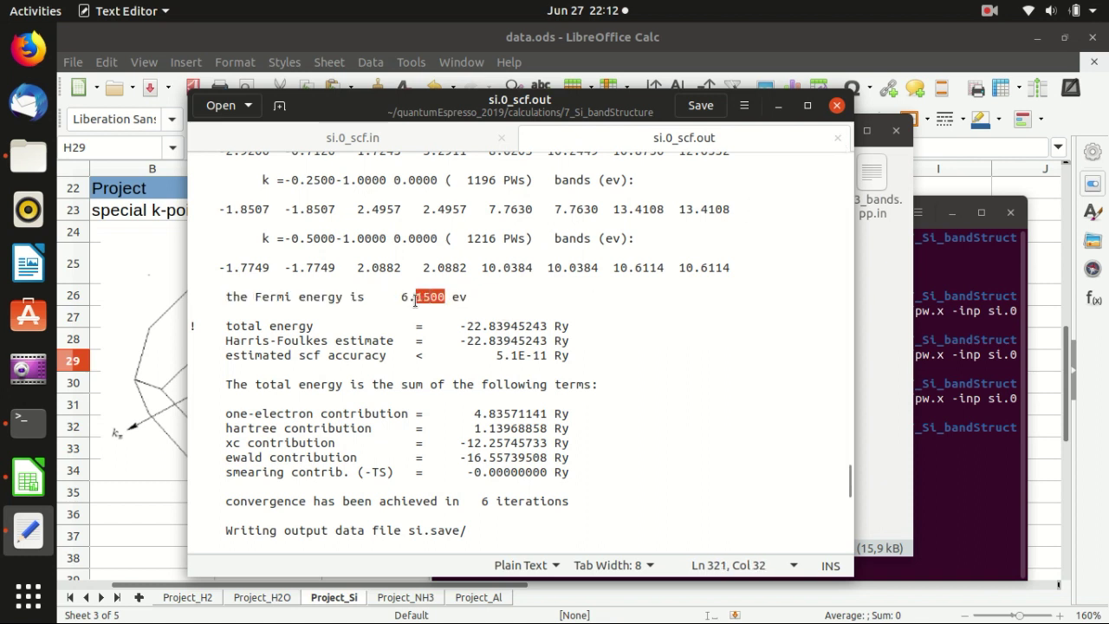
pyautogui.click(483, 312)
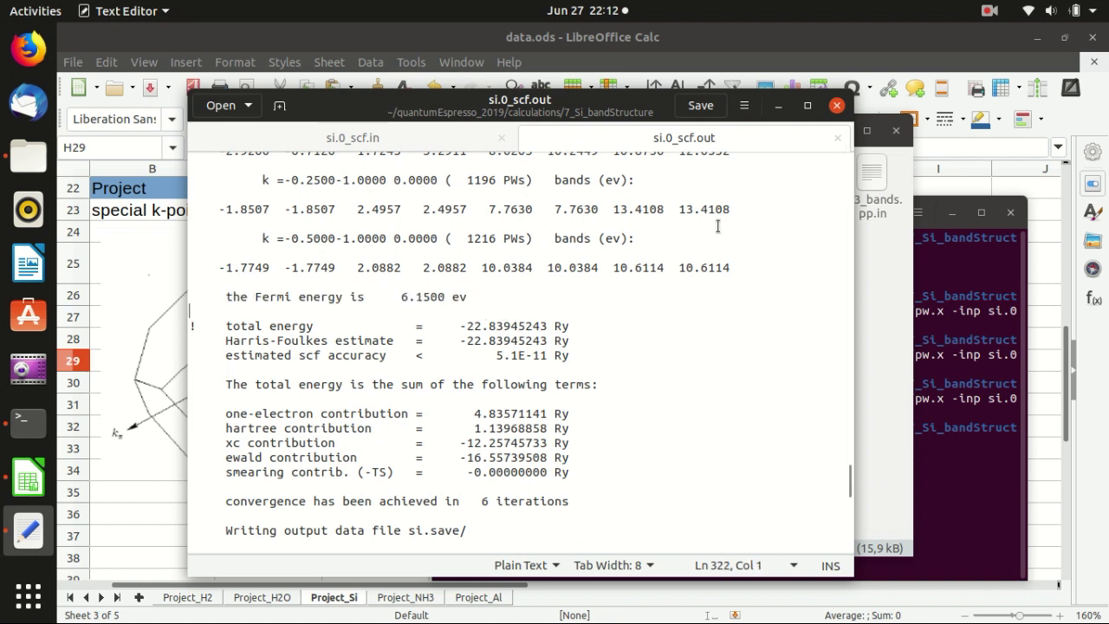
# Close si.0_scf.out, comment out the occupations='smearing' line in si.0_scf.in with "!", then save and close the file.
pyautogui.click(837, 138)
pyautogui.click(280, 330)
pyautogui.click(216, 321)
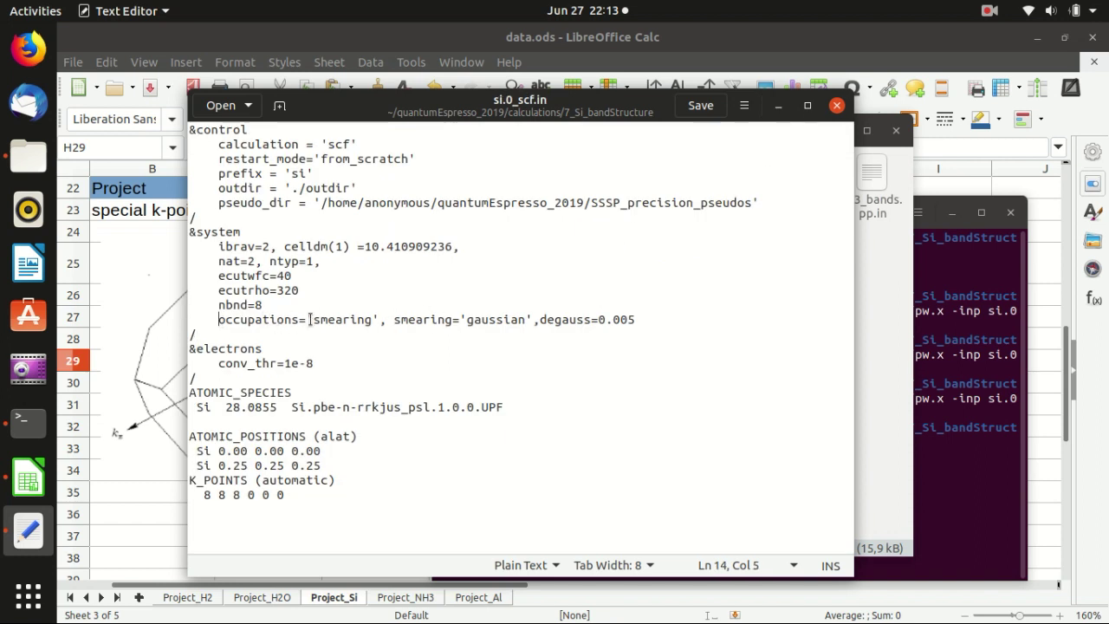
pyautogui.write('!')
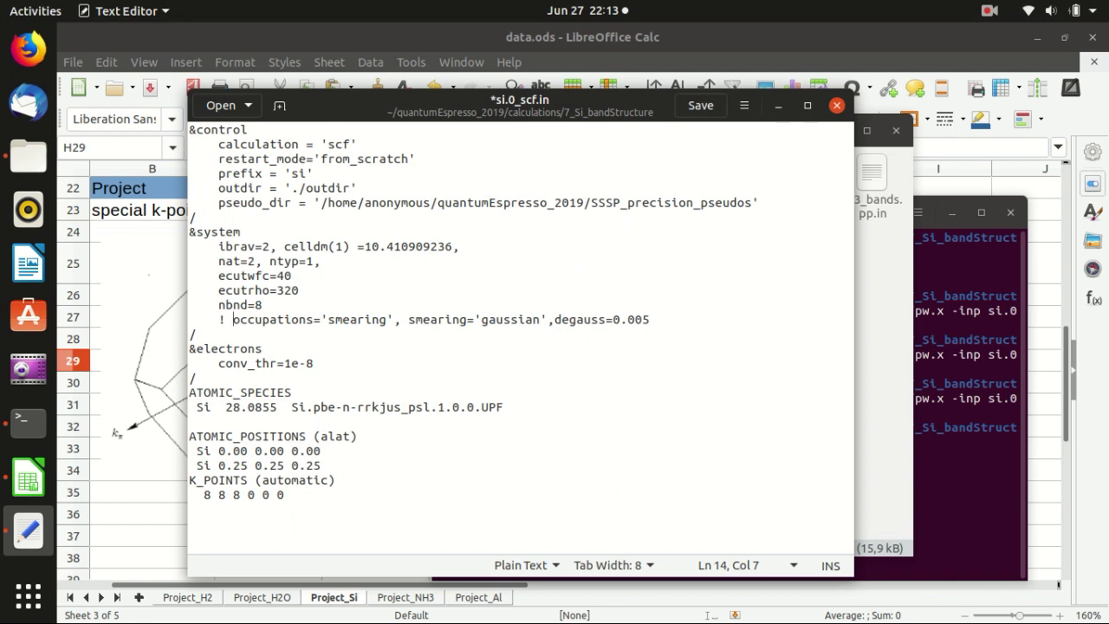
pyautogui.click(701, 105)
pyautogui.click(835, 106)
pyautogui.click(582, 265)
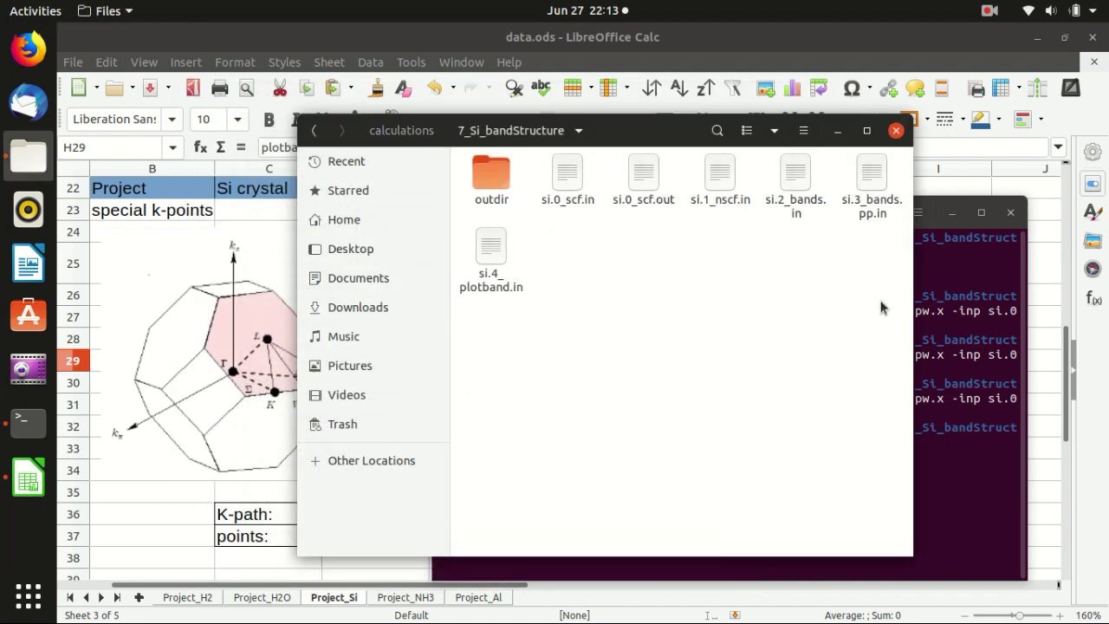
pyautogui.click(719, 177)
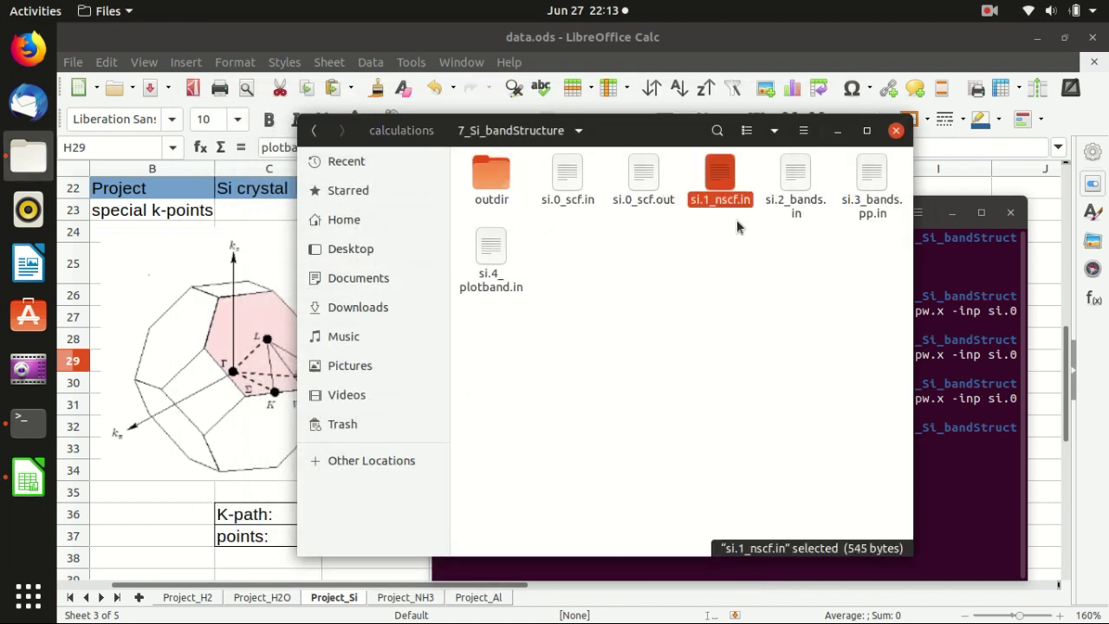
pyautogui.click(797, 183)
pyautogui.click(864, 184)
pyautogui.click(491, 258)
pyautogui.click(632, 288)
# Run pw.x again on si.0_scf.in without smearing, using two MPI processes and output file si.0_scf.out.
pyautogui.click(948, 357)
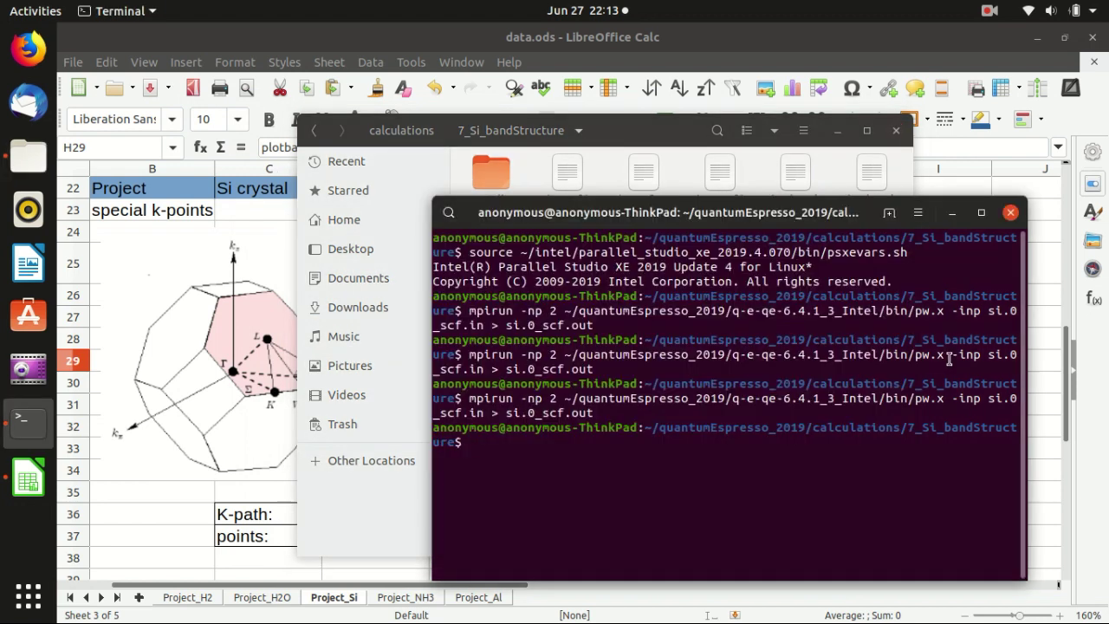
pyautogui.press('Up')
pyautogui.press('Return')
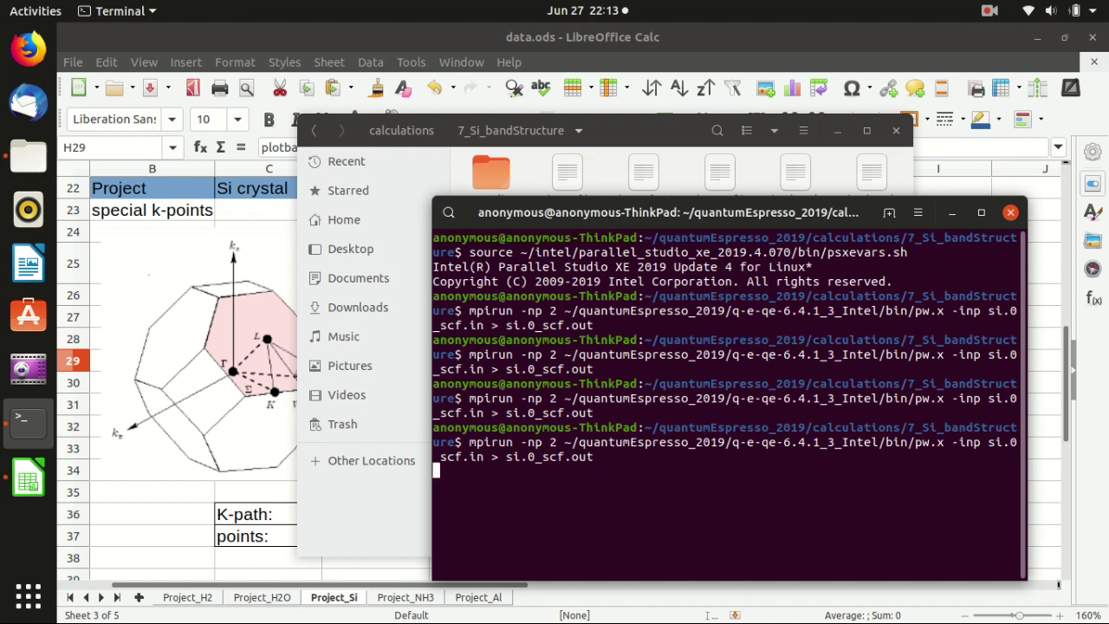
# Open the new si.0_scf.out, highlight the highest occupied, lowest unoccupied level line, and close the file.
pyautogui.click(639, 137)
pyautogui.doubleClick(642, 175)
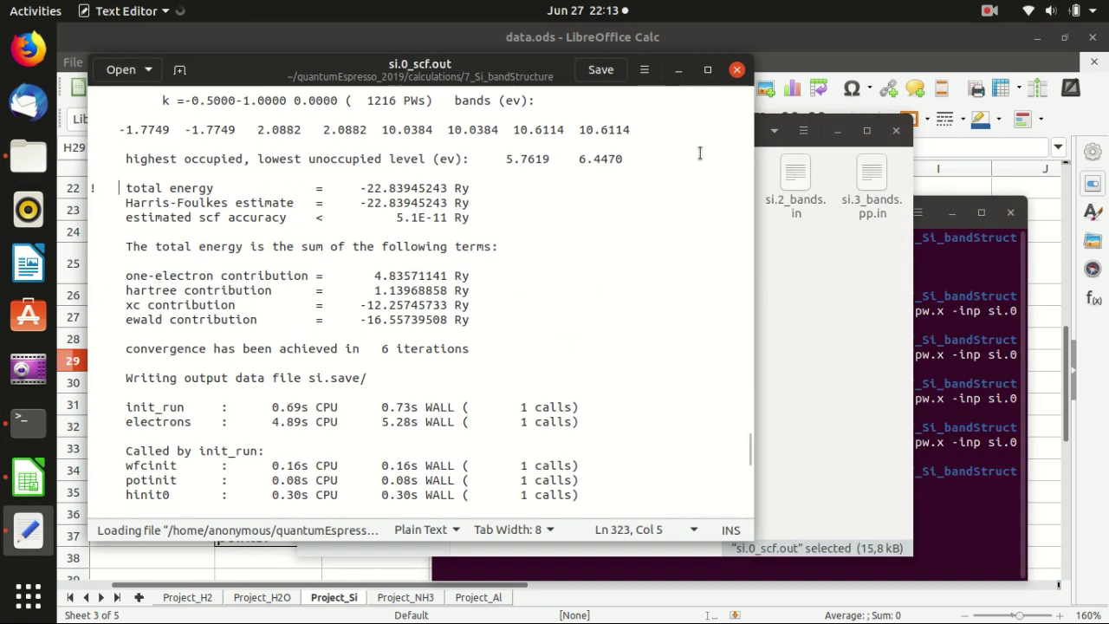
pyautogui.scroll(3, 680, 317)
pyautogui.click(308, 309)
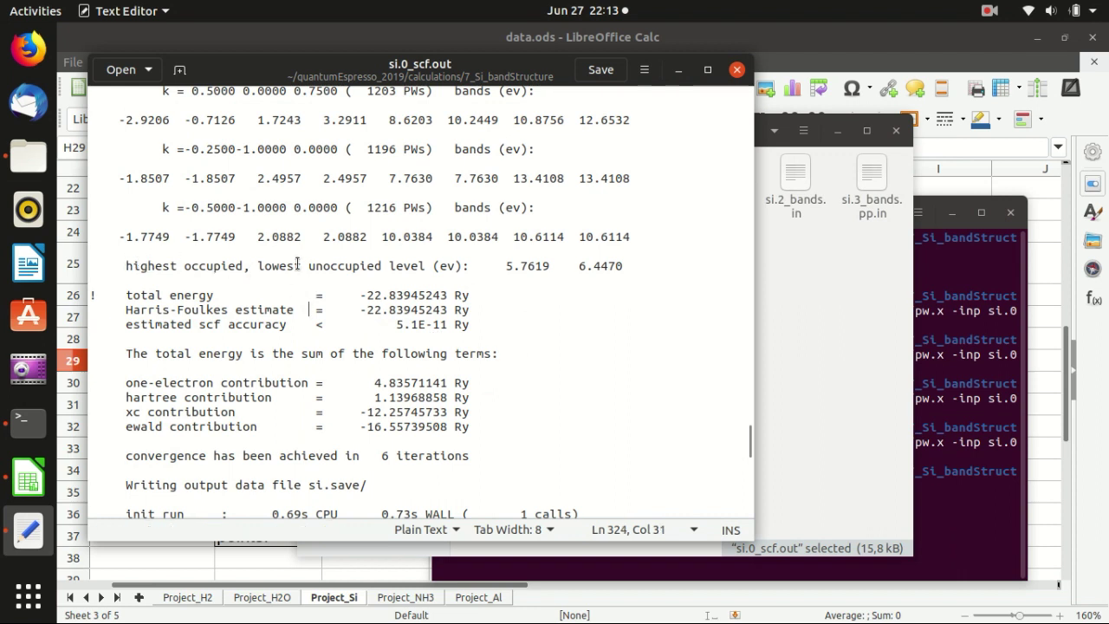
pyautogui.moveTo(629, 266); pyautogui.dragTo(126, 265)
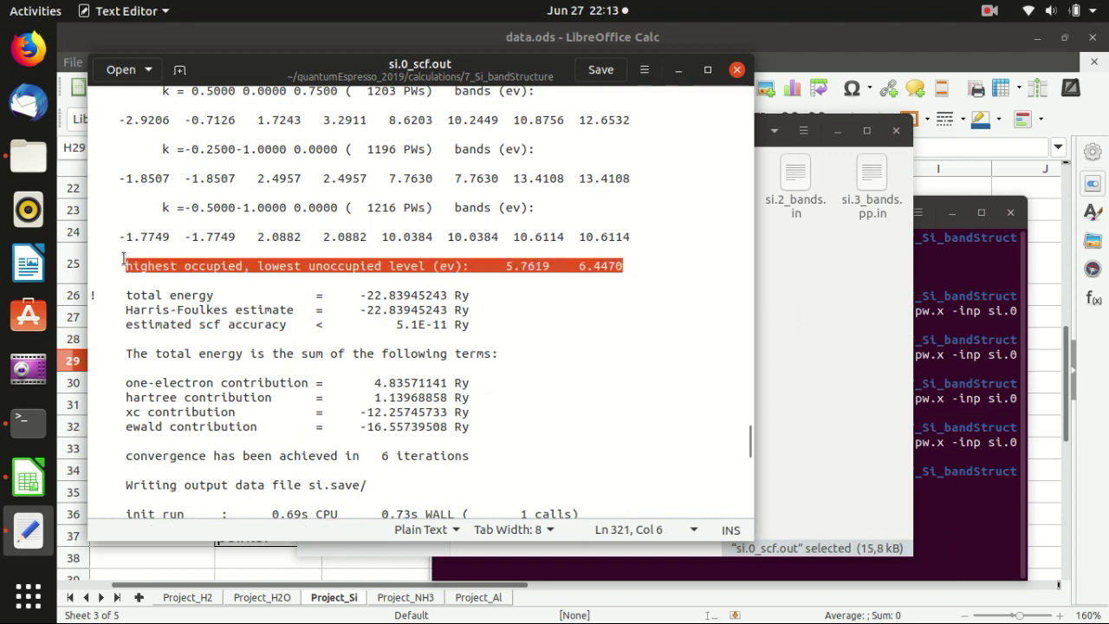
pyautogui.click(737, 69)
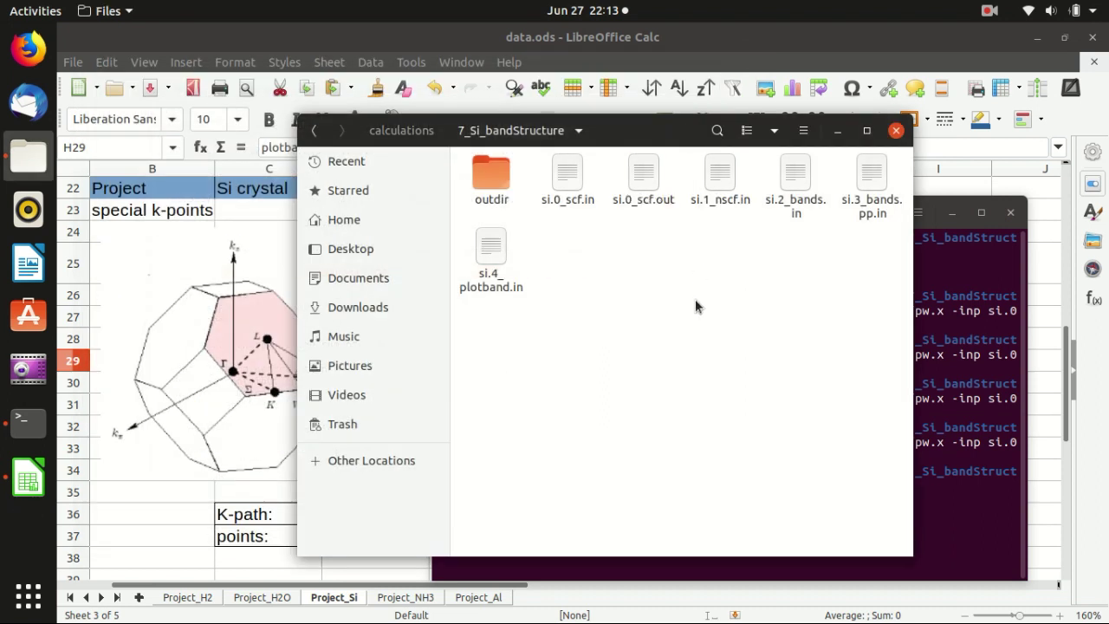
# Open si.1_nscf.in, review its occupations, nbnd and k-point grid settings, and close it.
pyautogui.doubleClick(719, 173)
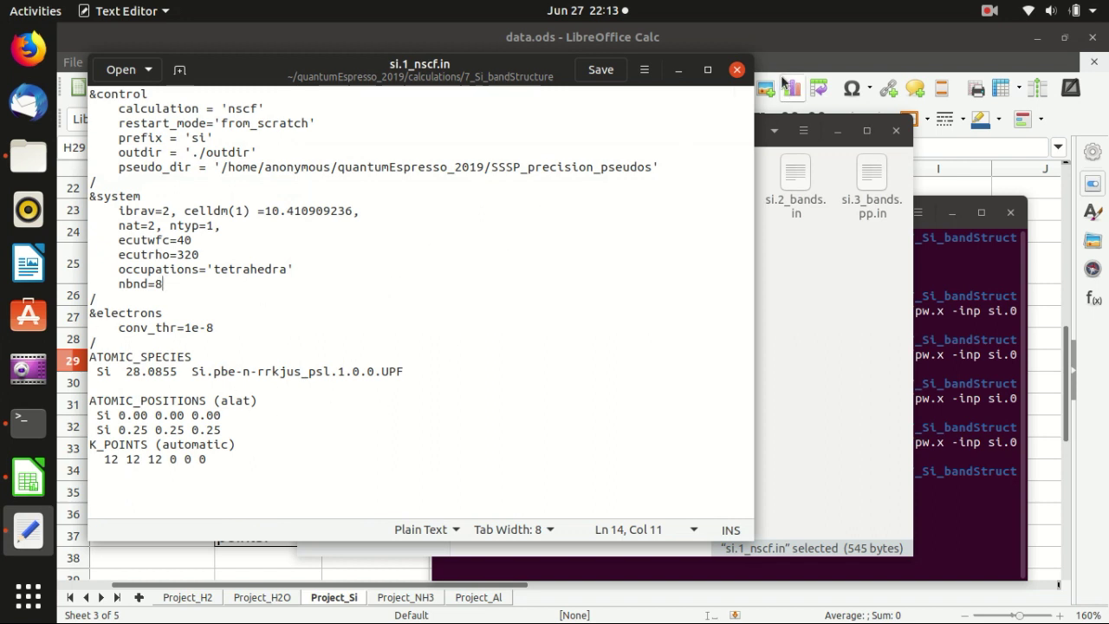
pyautogui.click(737, 70)
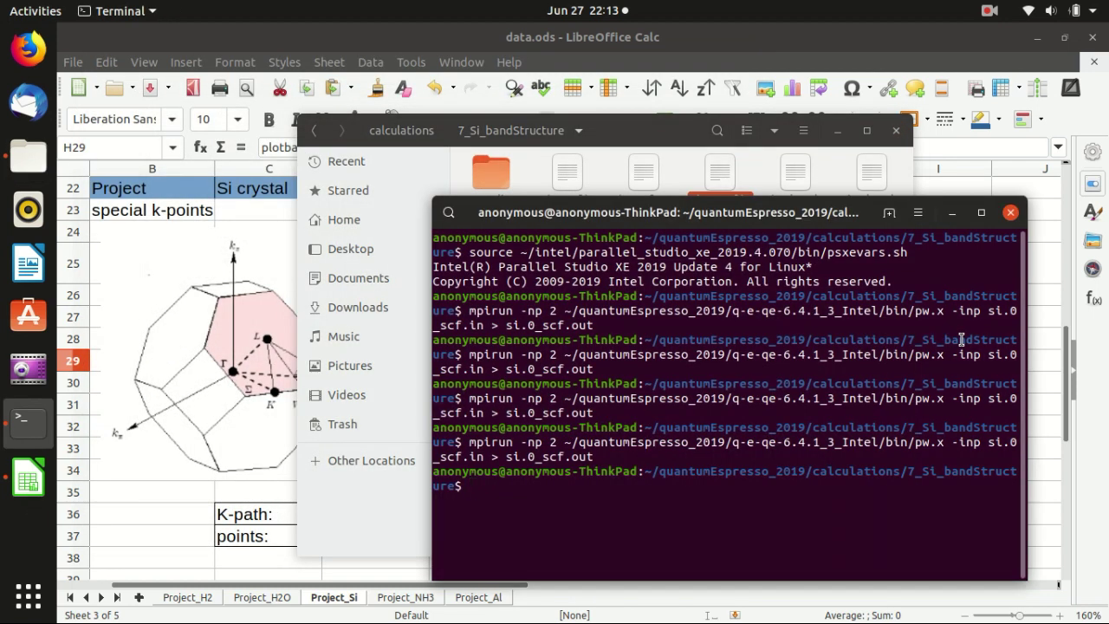
# Recall the last pw.x command in the terminal and change its output file to si.1_nscf.out.
pyautogui.press('Up')
pyautogui.press('Left')
pyautogui.press('Left')
pyautogui.press('Left')
pyautogui.press('Left')
pyautogui.press('Left')
pyautogui.press('Left')
pyautogui.press('Left')
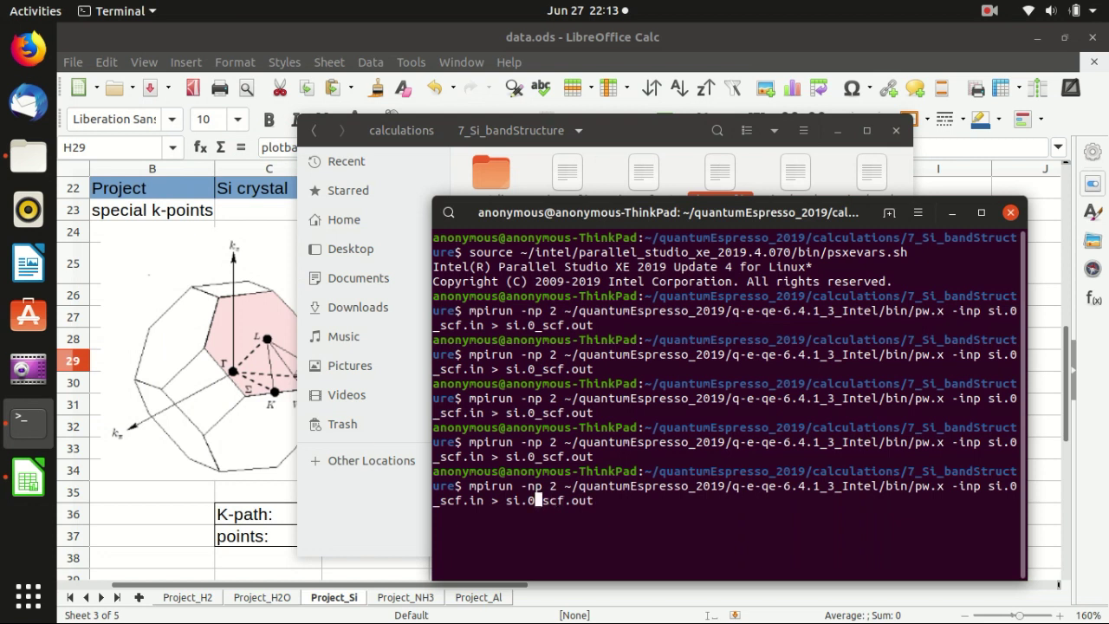
pyautogui.write('n')
pyautogui.press('Left')
pyautogui.press('Left')
# Change the recalled command's input file to si.1_nscf.in and run the nscf calculation.
pyautogui.press('Left')
pyautogui.press('Left')
pyautogui.press('Left')
pyautogui.press('Left')
pyautogui.press('Left')
pyautogui.press('Left')
pyautogui.press('Left')
pyautogui.press('Left')
pyautogui.press('Left')
pyautogui.press('Left')
pyautogui.press('Left')
pyautogui.press('Left')
pyautogui.press('Left')
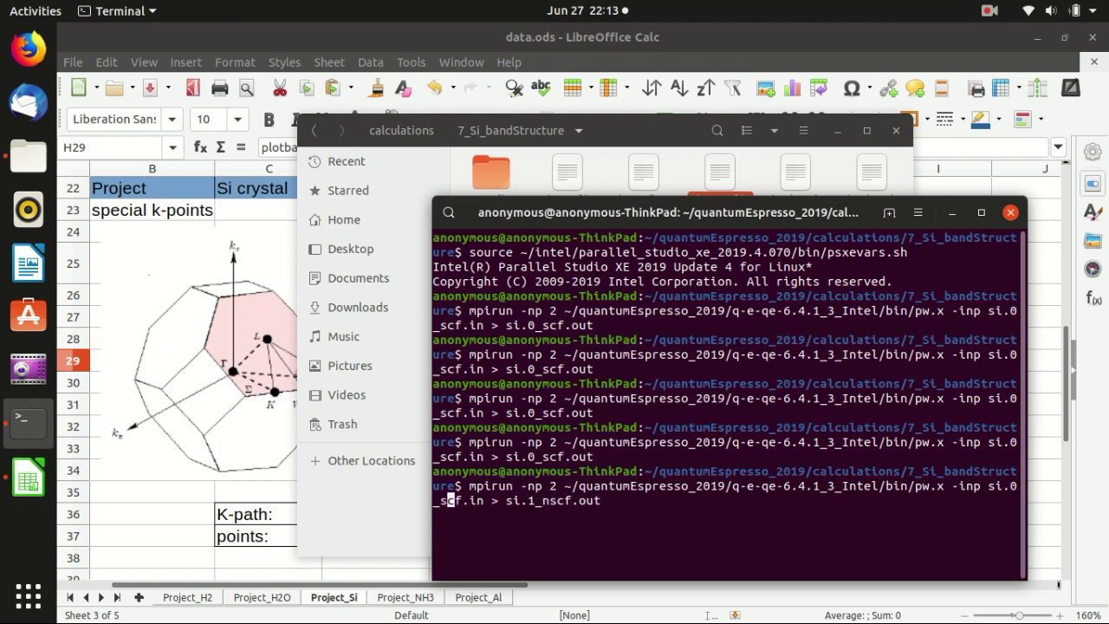
pyautogui.write('n')
pyautogui.press('Left')
pyautogui.press('Left')
pyautogui.press('Left')
pyautogui.press('Right')
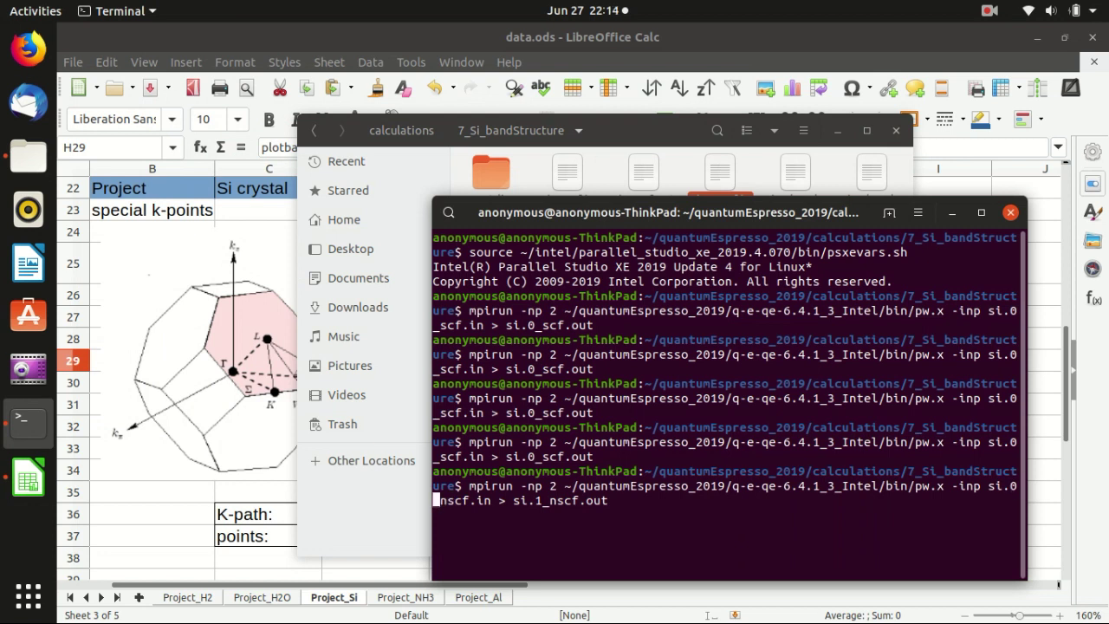
pyautogui.press('BackSpace')
pyautogui.write('1')
pyautogui.press('Return')
# Open si.1_nscf.out, highlight the Fermi energy value near its end, and close the file.
pyautogui.click(665, 138)
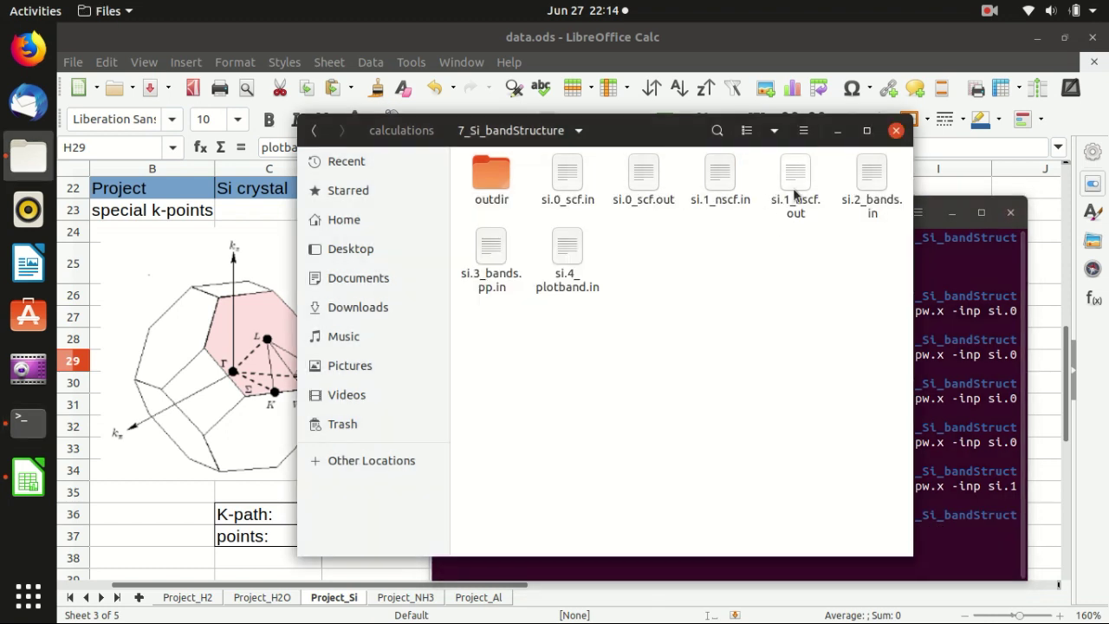
pyautogui.doubleClick(793, 189)
pyautogui.moveTo(750, 120); pyautogui.dragTo(734, 476)
pyautogui.moveTo(301, 237); pyautogui.dragTo(364, 241)
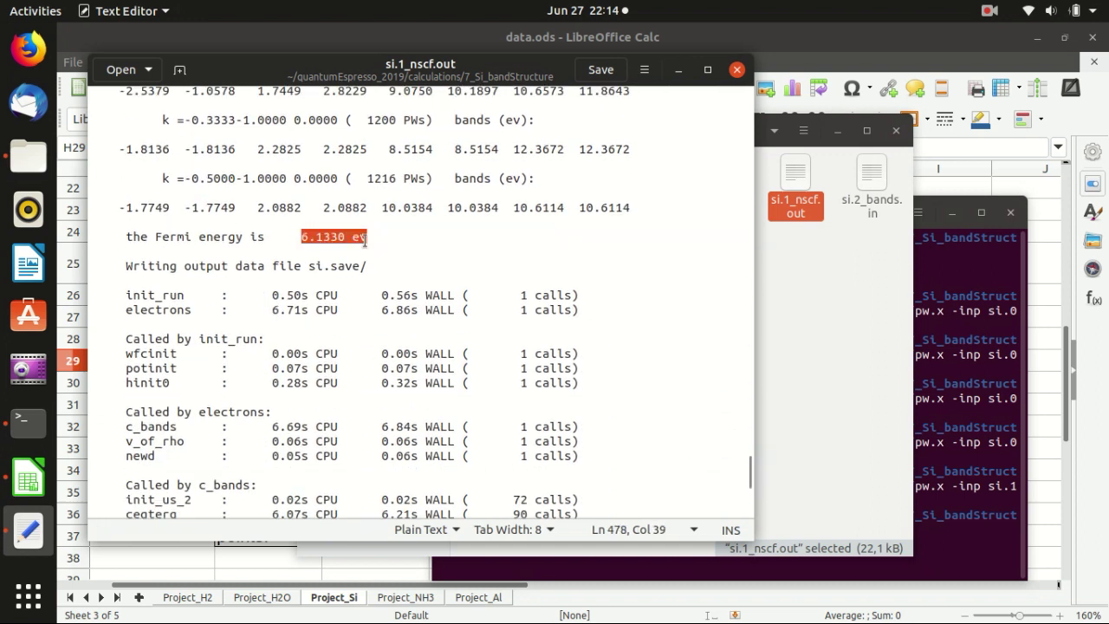
pyautogui.click(736, 69)
# Open si.2_bands.in and examine its calculation type, nbnd setting and K_POINTS {crystal_b} block.
pyautogui.doubleClick(871, 184)
pyautogui.click(241, 109)
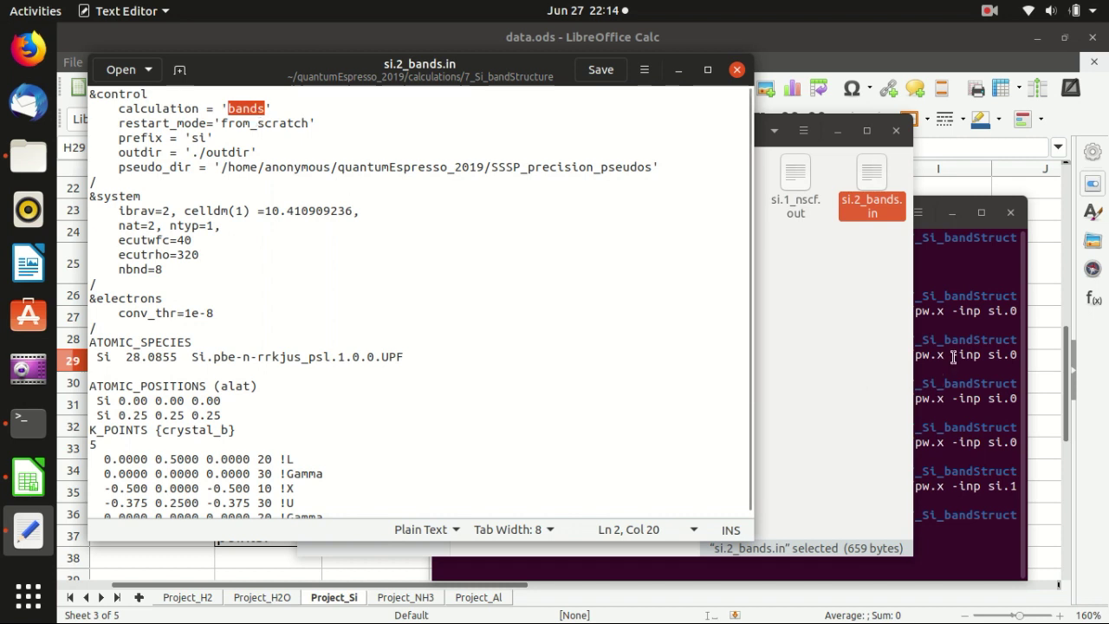
pyautogui.click(379, 273)
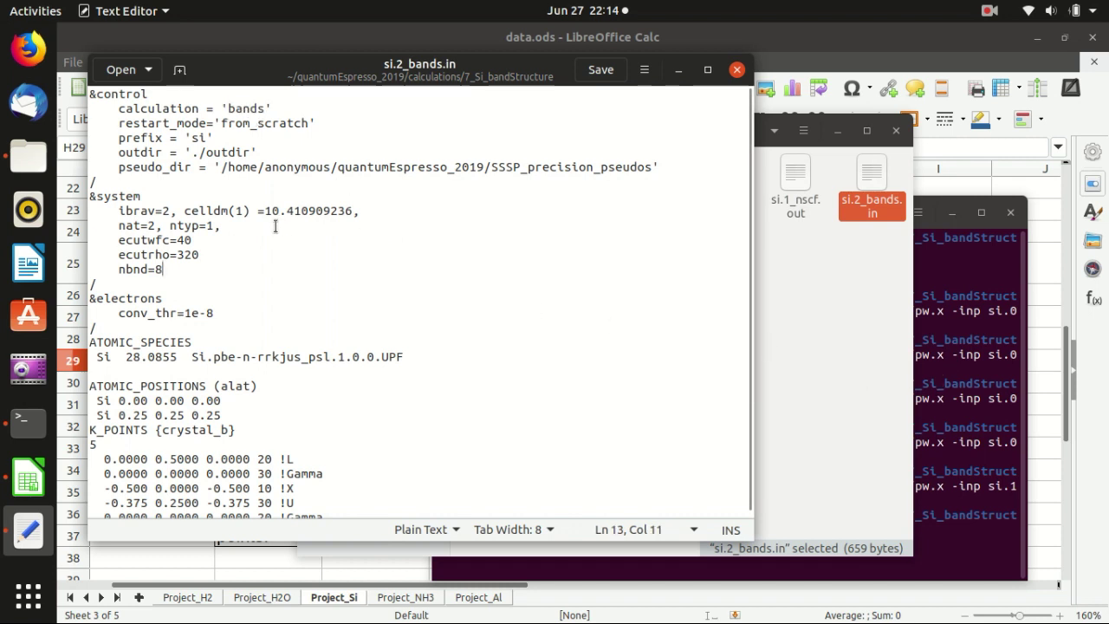
pyautogui.doubleClick(251, 108)
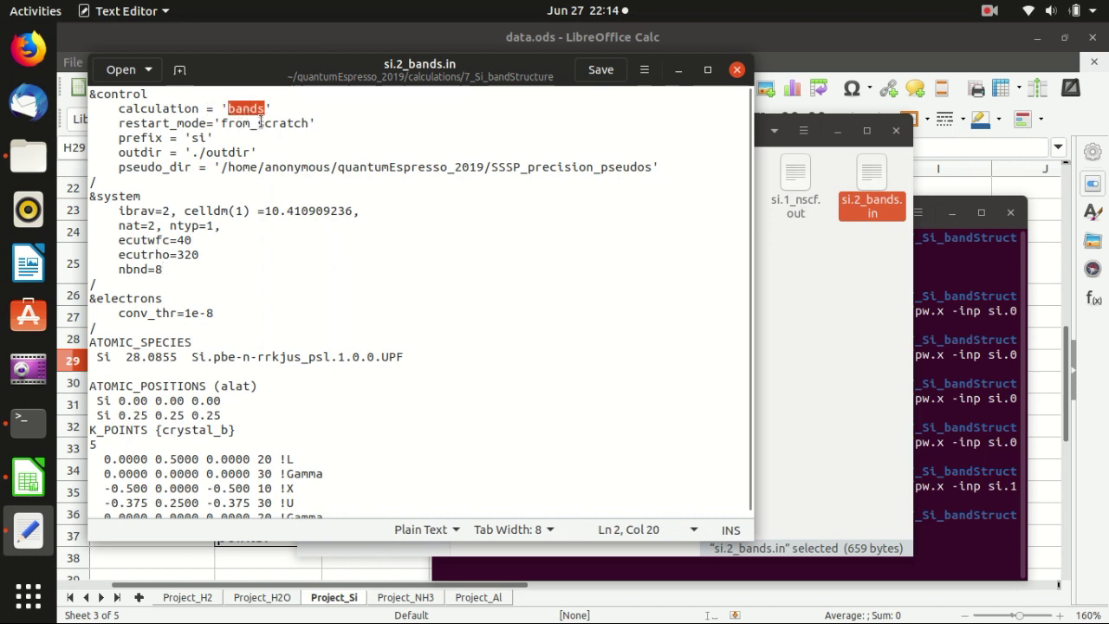
pyautogui.scroll(-1, 274, 231)
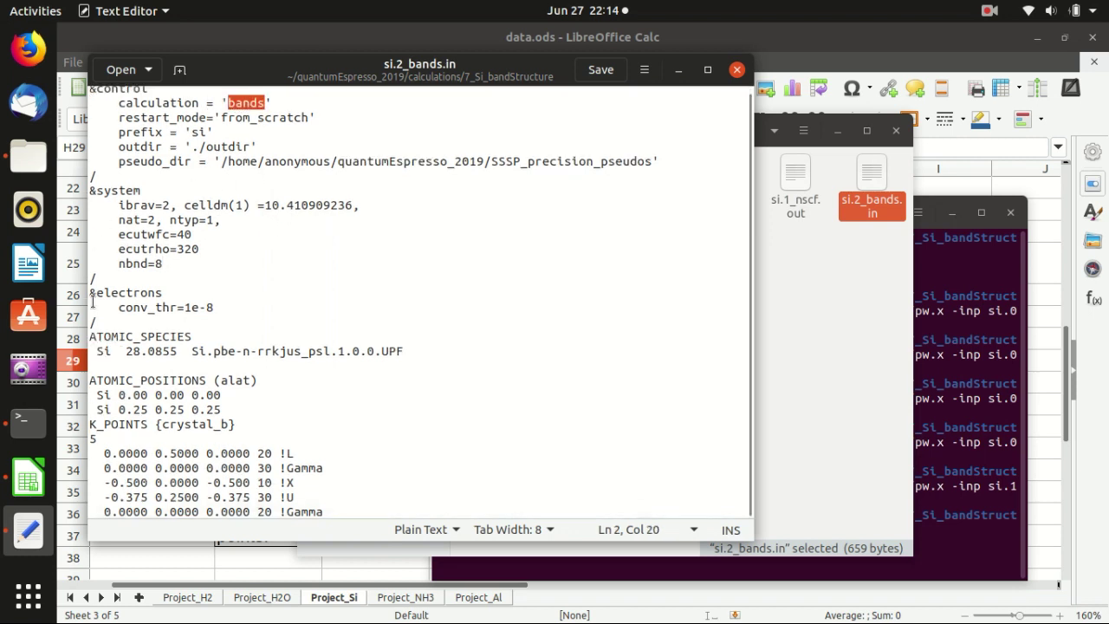
pyautogui.click(165, 424)
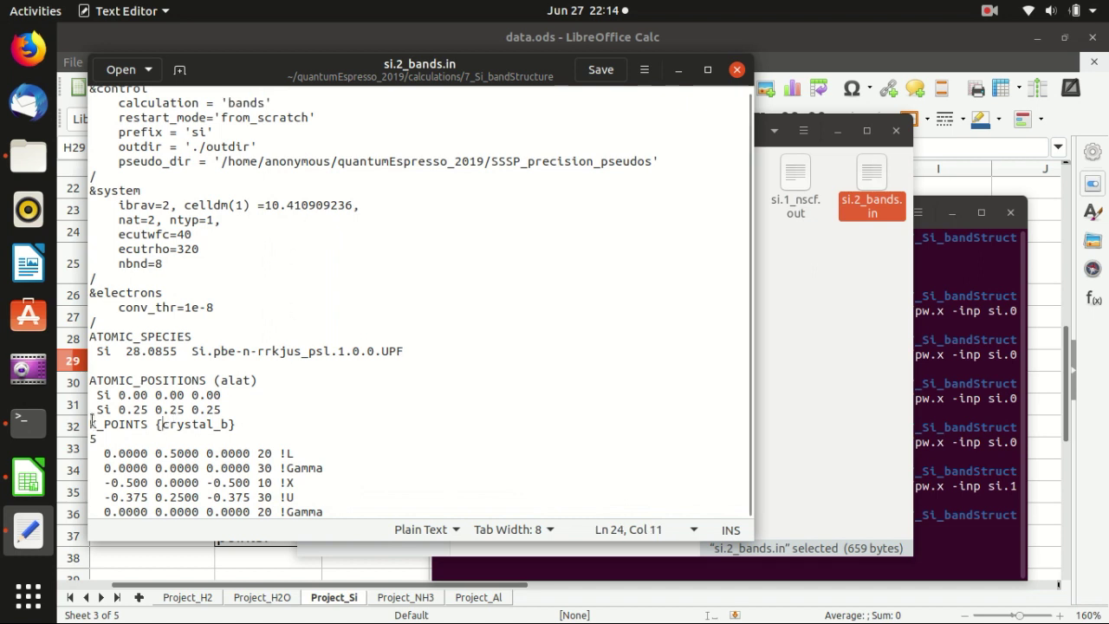
pyautogui.moveTo(90, 424); pyautogui.dragTo(372, 530)
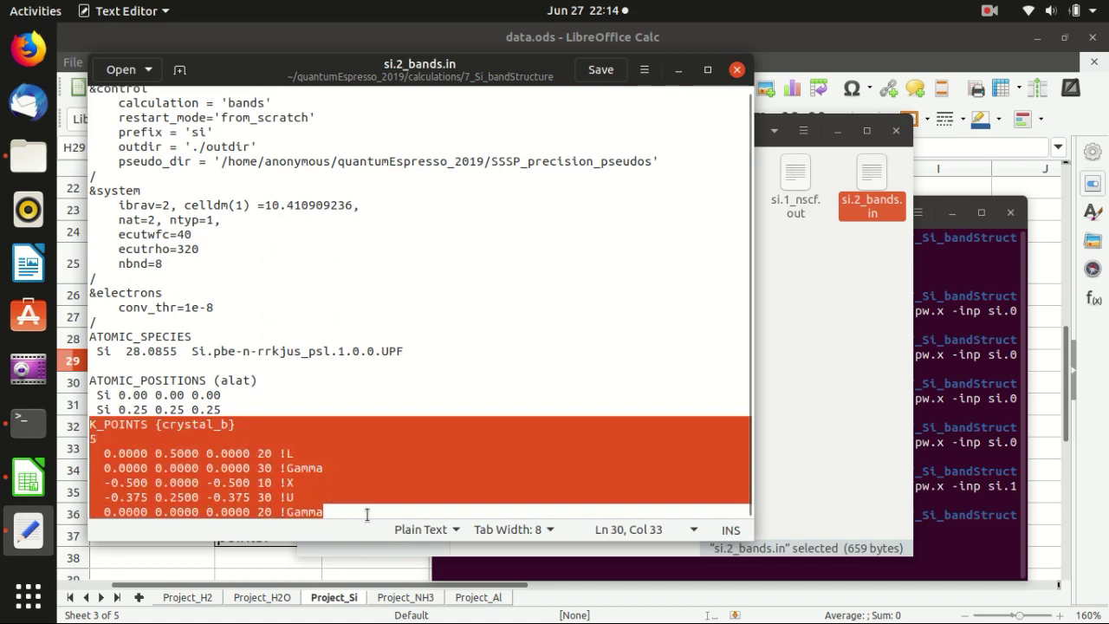
pyautogui.click(366, 514)
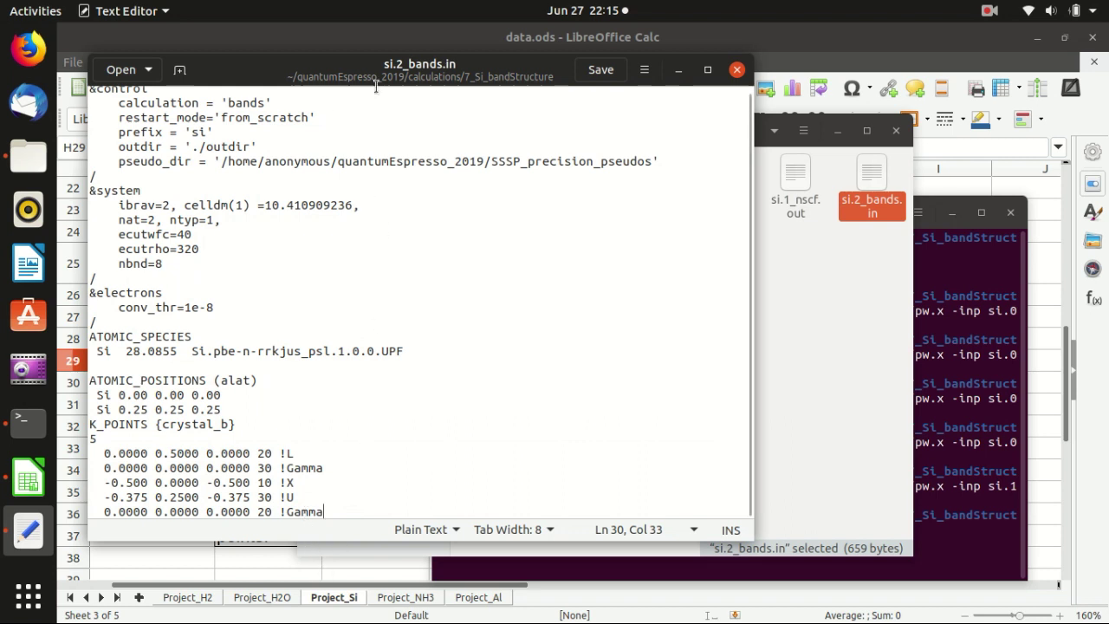
# Position the si.2_bands.in window over the spreadsheet so its K_POINTS block and the sheet's K-path table can be compared.
pyautogui.moveTo(401, 75)
pyautogui.mouseDown()
pyautogui.moveTo(650, 59)
pyautogui.moveTo(296, 30)
pyautogui.moveTo(406, 73)
pyautogui.mouseUp()
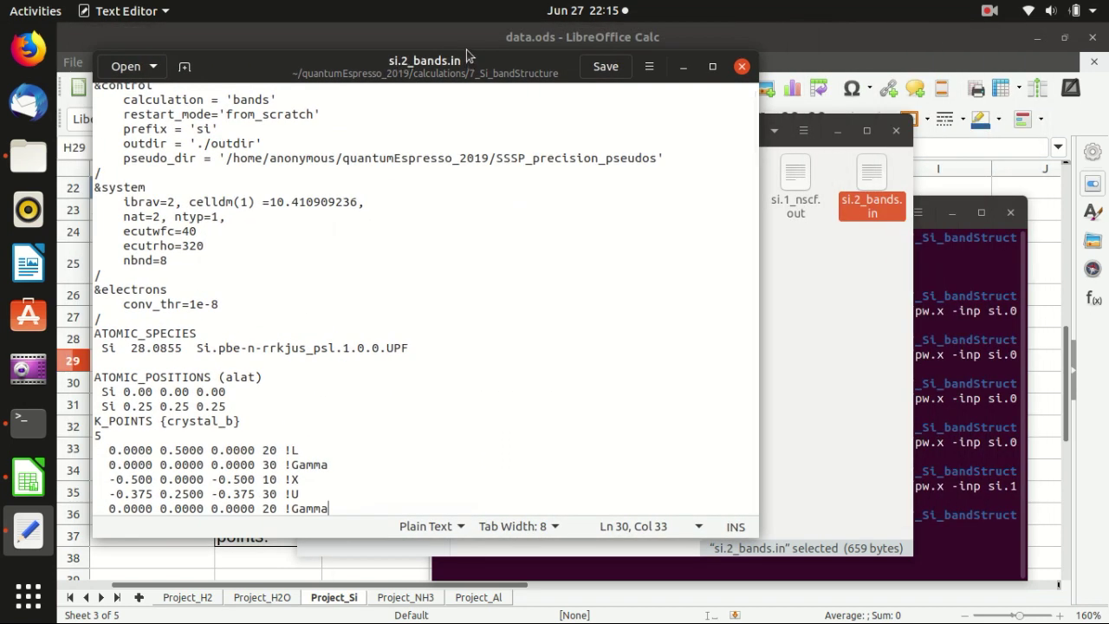
pyautogui.moveTo(467, 52); pyautogui.dragTo(434, 60)
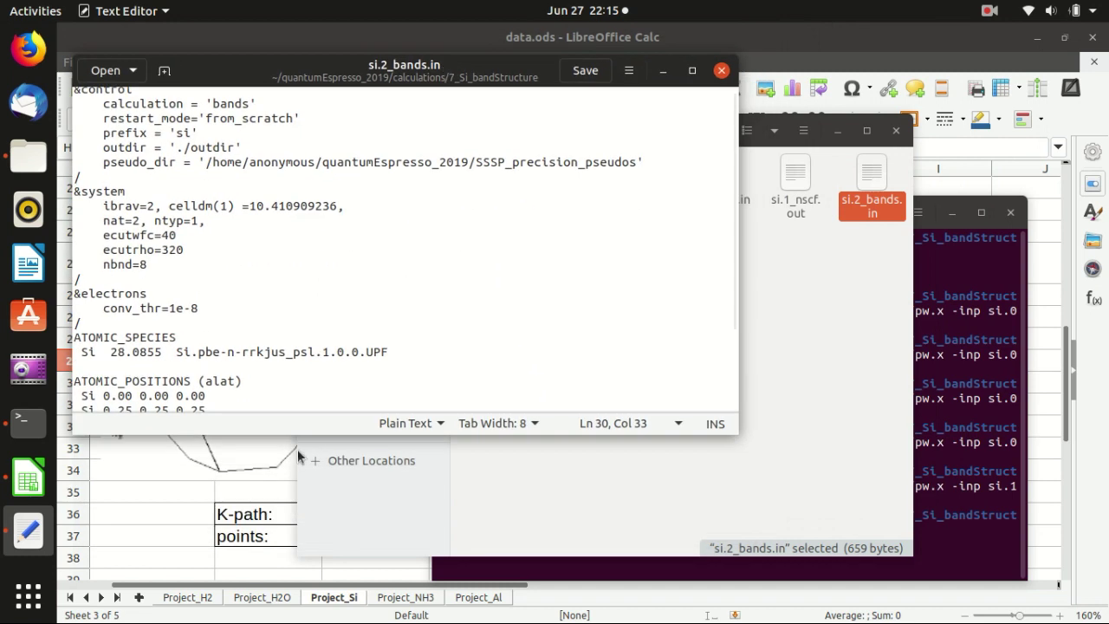
pyautogui.click(227, 526)
pyautogui.click(29, 531)
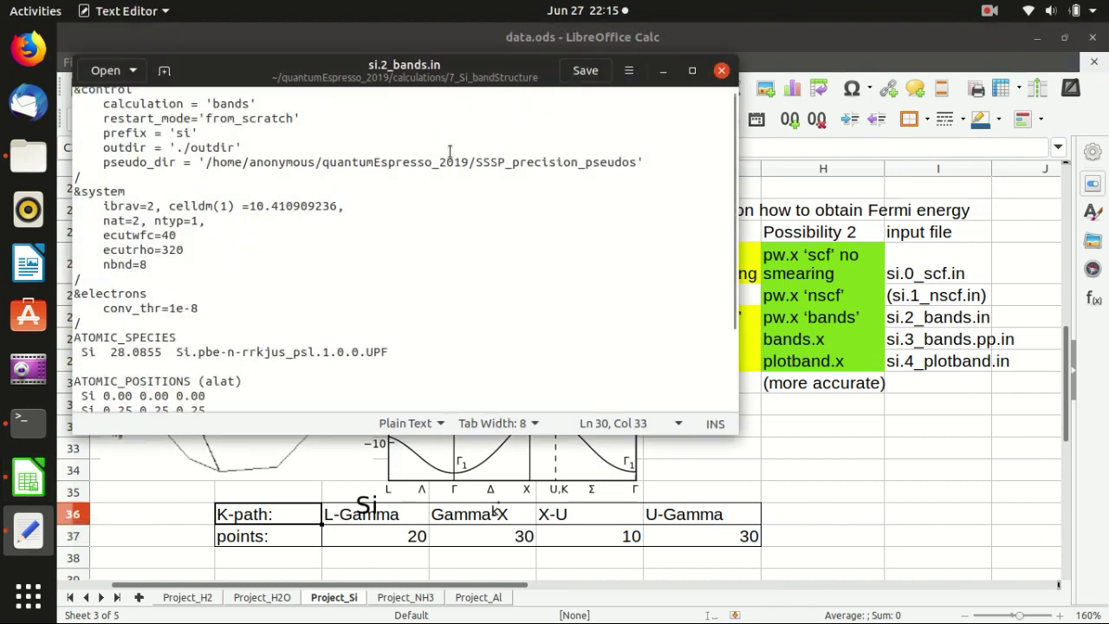
pyautogui.moveTo(444, 76); pyautogui.dragTo(529, 117)
pyautogui.click(375, 373)
pyautogui.scroll(-3, 377, 374)
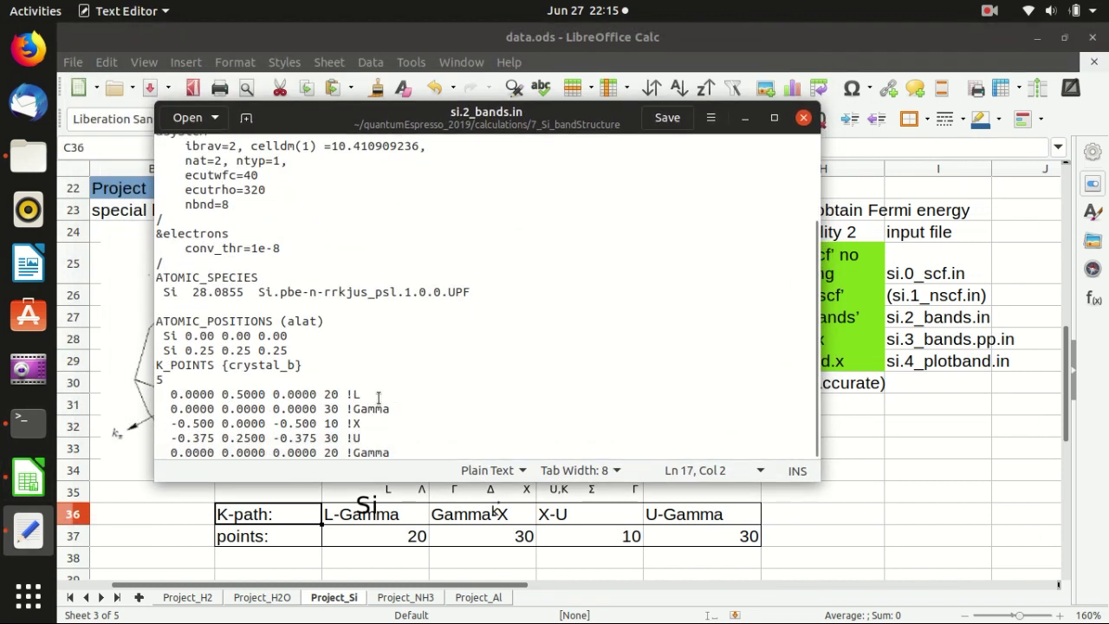
# Go through the k-point labels in the K_POINTS block, then highlight the k-point count and the L point's coordinates.
pyautogui.click(314, 394)
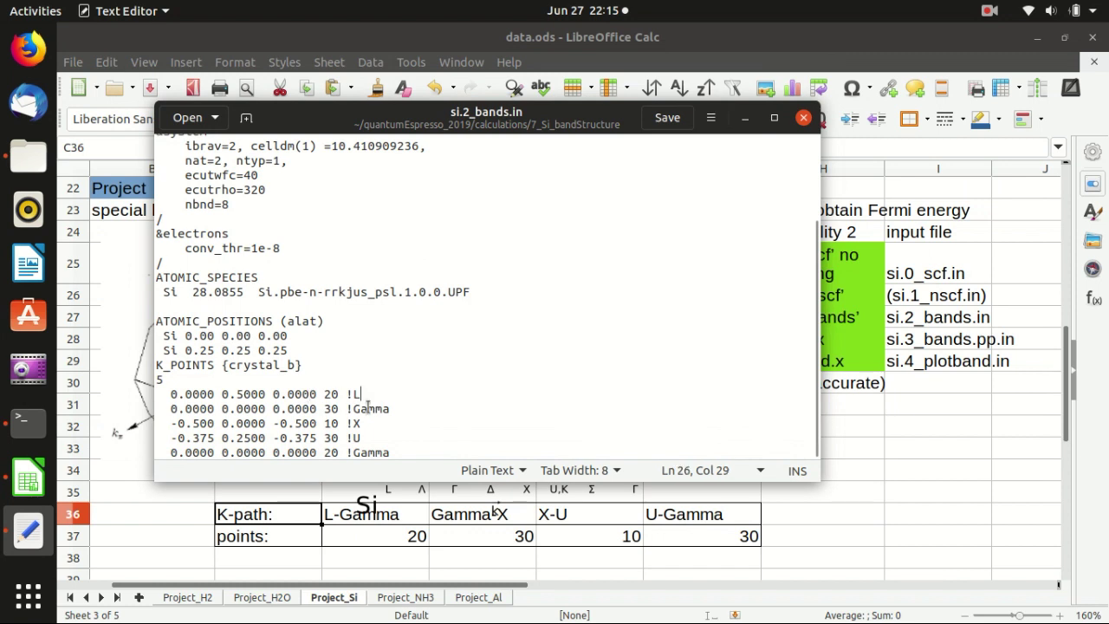
pyautogui.click(365, 421)
pyautogui.click(392, 453)
pyautogui.click(379, 450)
pyautogui.moveTo(167, 380); pyautogui.dragTo(157, 383)
pyautogui.moveTo(174, 394); pyautogui.dragTo(315, 395)
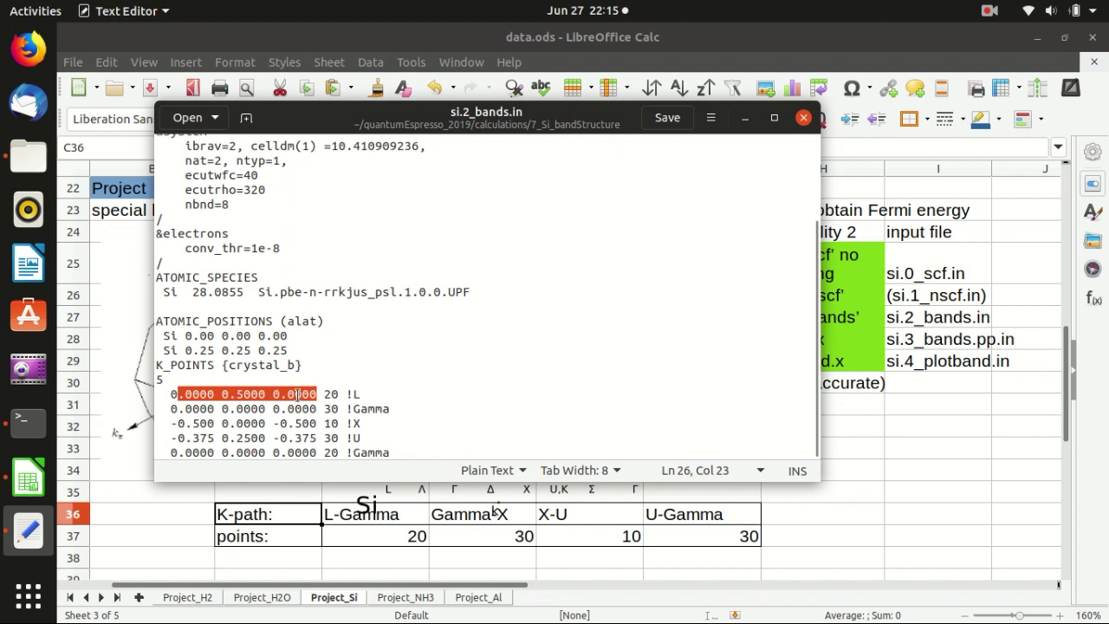
# Examine the number of points assigned to each k-point against the K-path table, then highlight the L coordinates again.
pyautogui.moveTo(327, 394); pyautogui.dragTo(341, 394)
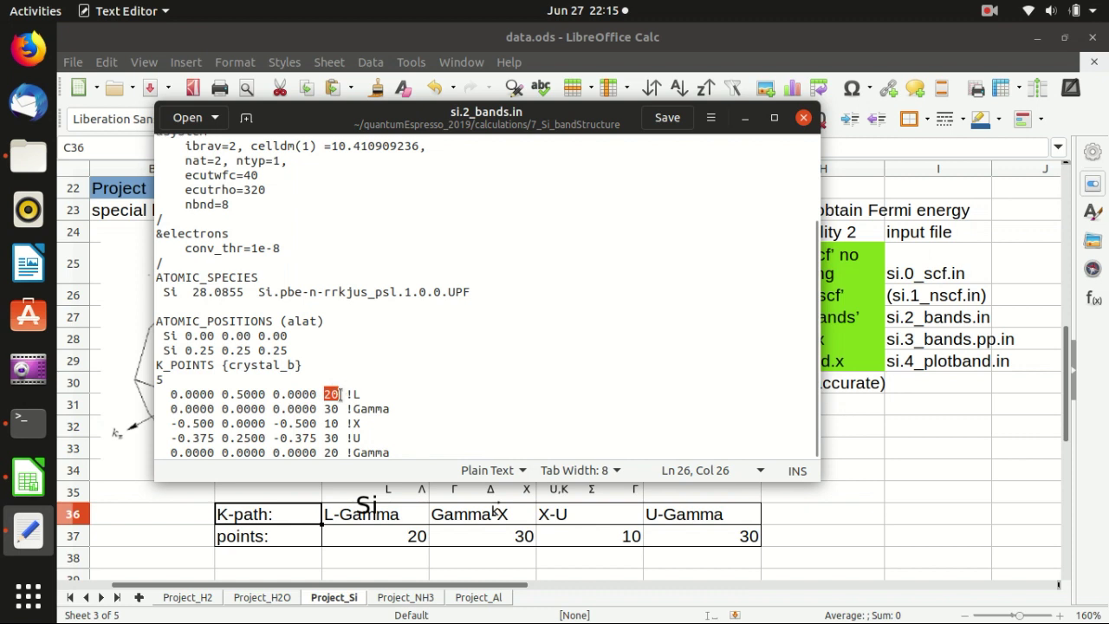
pyautogui.click(358, 394)
pyautogui.click(360, 410)
pyautogui.moveTo(324, 409)
pyautogui.mouseDown()
pyautogui.moveTo(339, 409)
pyautogui.moveTo(335, 423)
pyautogui.mouseUp()
pyautogui.click(359, 422)
pyautogui.click(359, 438)
pyautogui.click(362, 459)
pyautogui.moveTo(325, 437)
pyautogui.mouseDown()
pyautogui.moveTo(337, 439)
pyautogui.moveTo(325, 451)
pyautogui.mouseUp()
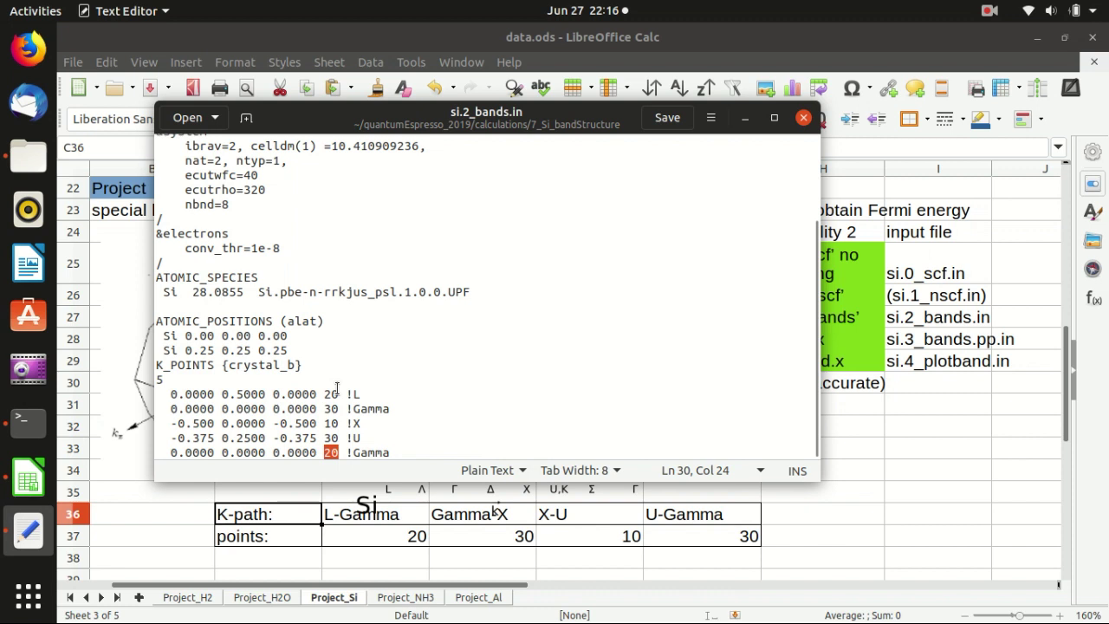
pyautogui.click(308, 395)
pyautogui.moveTo(317, 391); pyautogui.dragTo(167, 392)
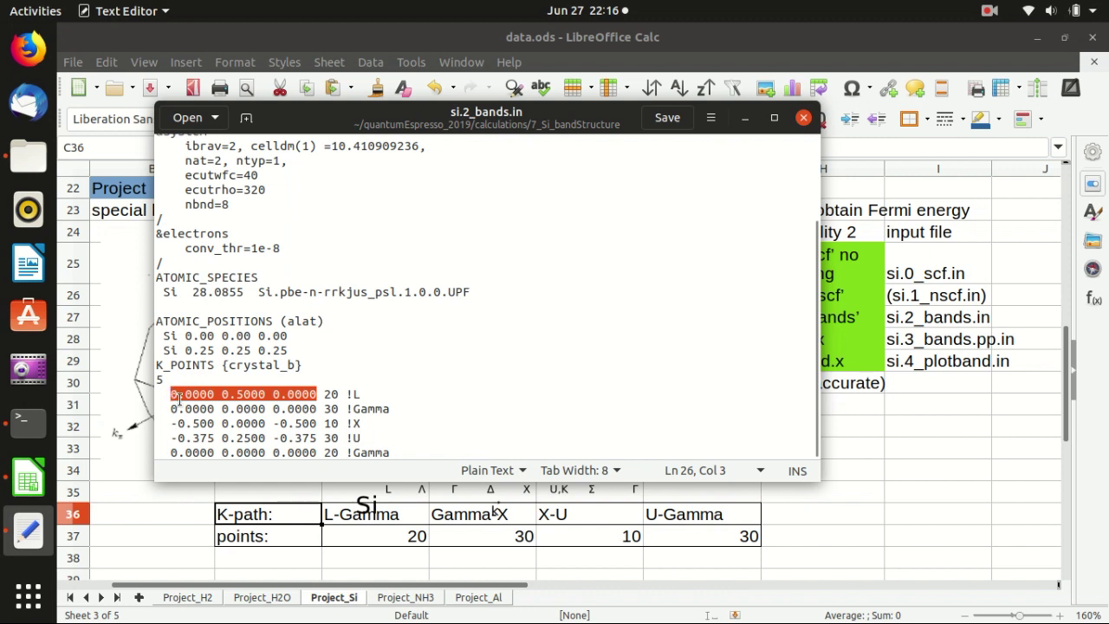
pyautogui.click(178, 397)
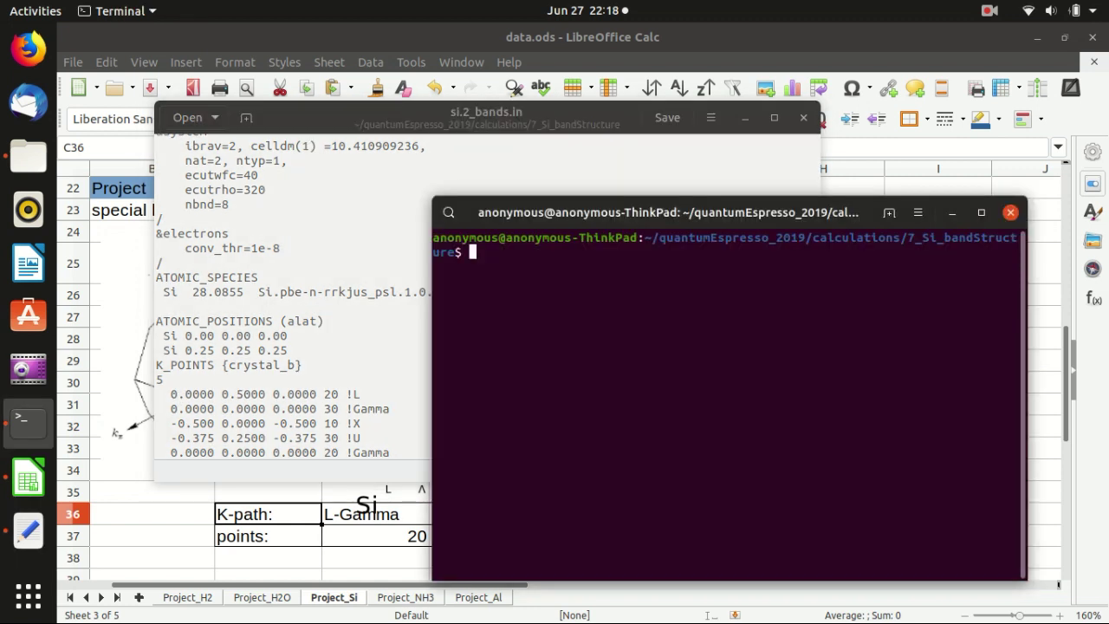
# Clear the terminal and launch XCrySDen from ~/quantumEspresso_2019/xcrysden-1.5.60-linux_x86_64-semishared/xcrysden-1.5.60-bin-semishared/xcrysden.
pyautogui.write('clear')
pyautogui.press('Return')
pyautogui.write('~/quantumEspresso_2019/xcrysden-1.5.60-linux_x86_64-semishared/xcrysden-1.5.60-bin-semishared/xcrysden')
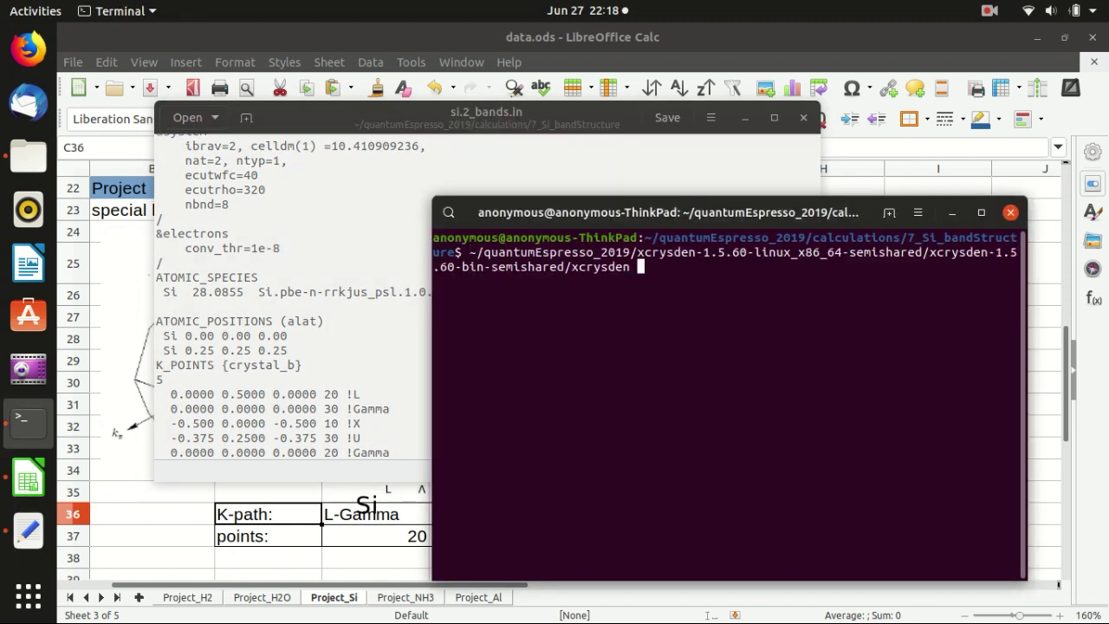
pyautogui.press('Return')
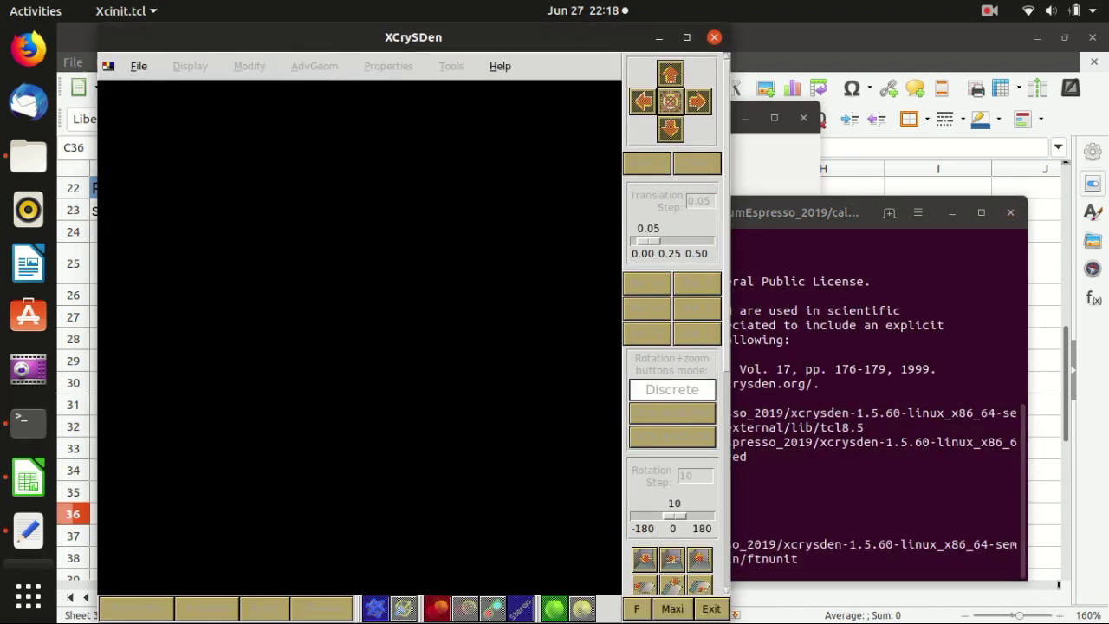
# Open si.0_scf.out as a PWscf output file without reducing dimensionality and rotate the silicon structure.
pyautogui.click(139, 66)
pyautogui.moveTo(213, 143)
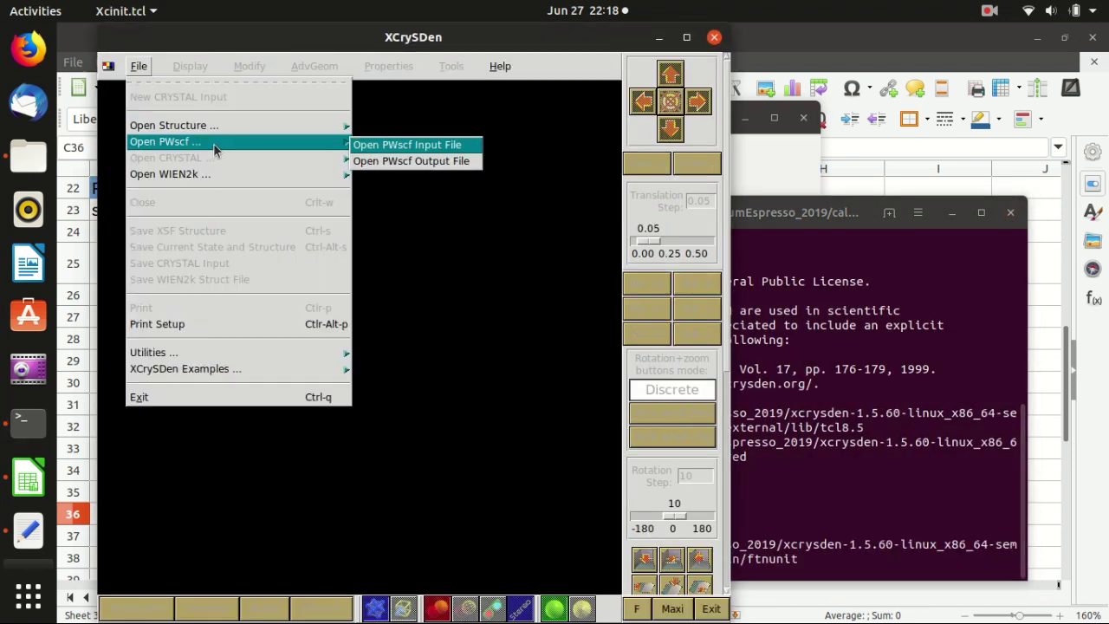
pyautogui.click(385, 163)
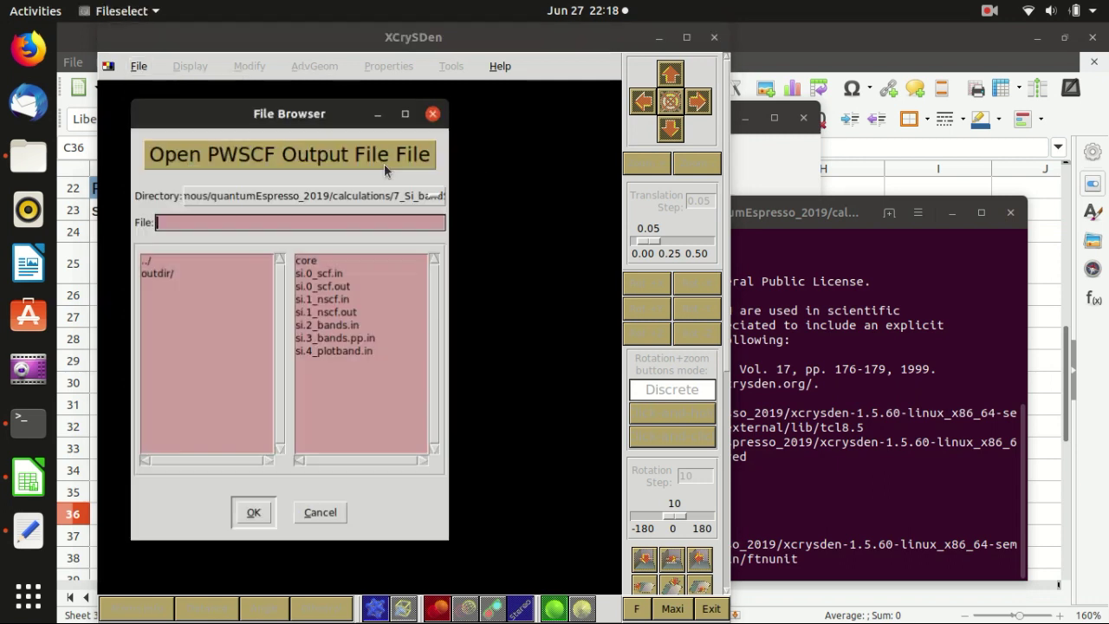
pyautogui.click(335, 286)
pyautogui.click(333, 276)
pyautogui.click(337, 288)
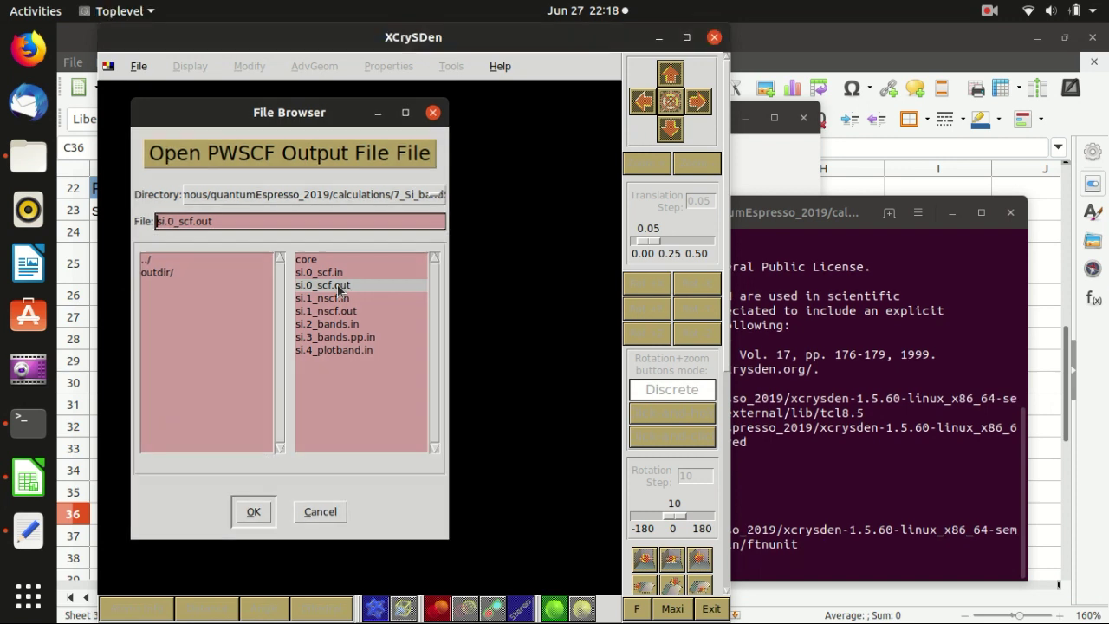
pyautogui.doubleClick(343, 287)
pyautogui.click(615, 599)
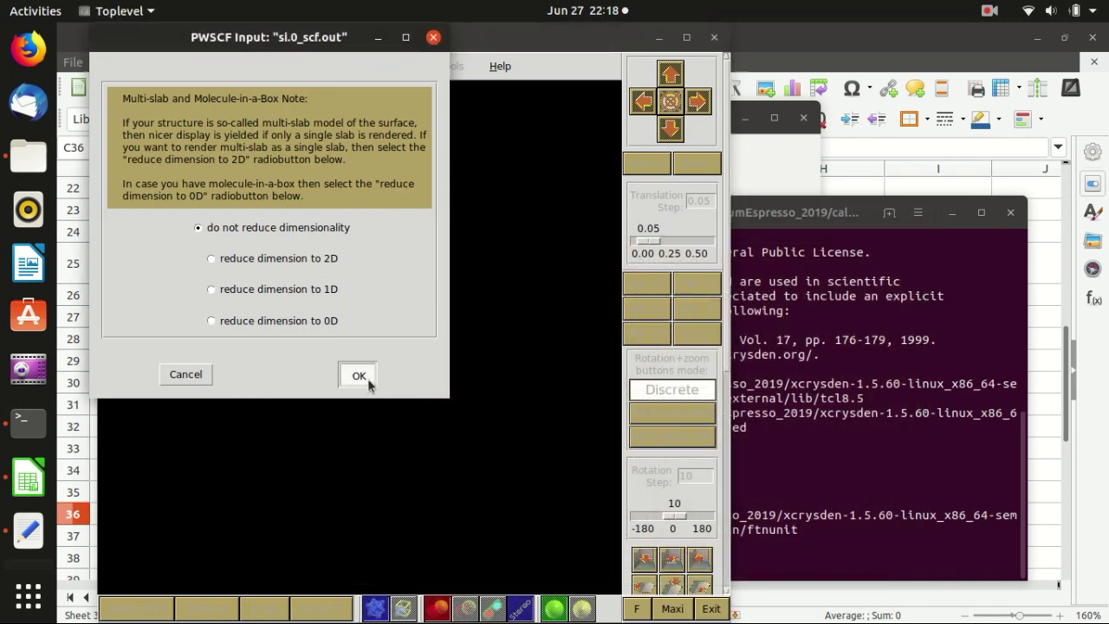
pyautogui.click(357, 375)
pyautogui.click(215, 227)
pyautogui.moveTo(427, 294); pyautogui.dragTo(425, 230)
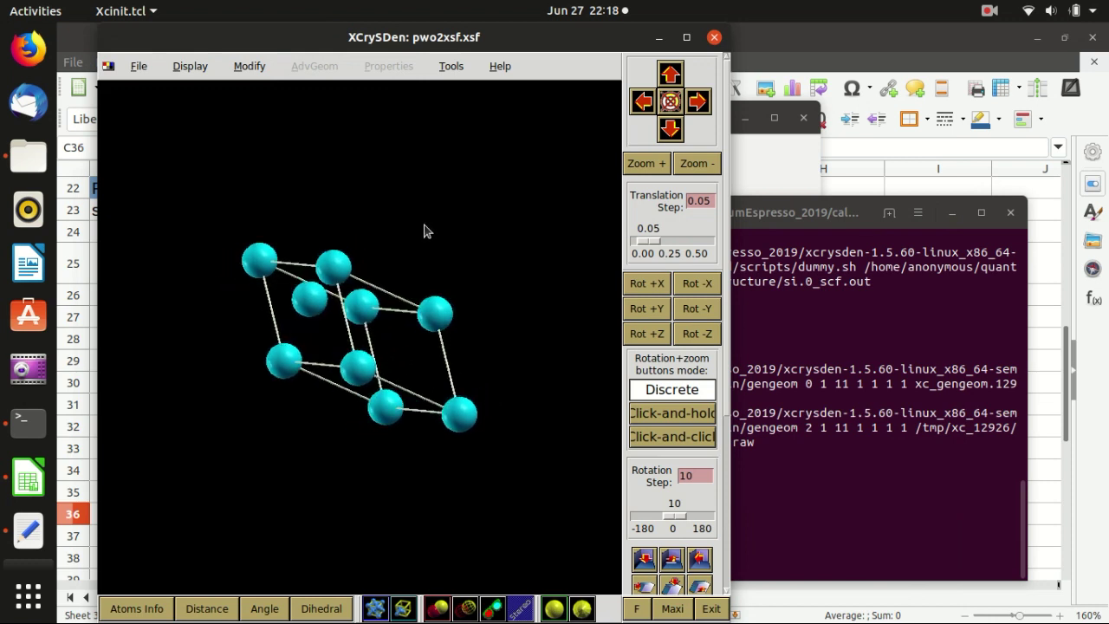
pyautogui.click(450, 66)
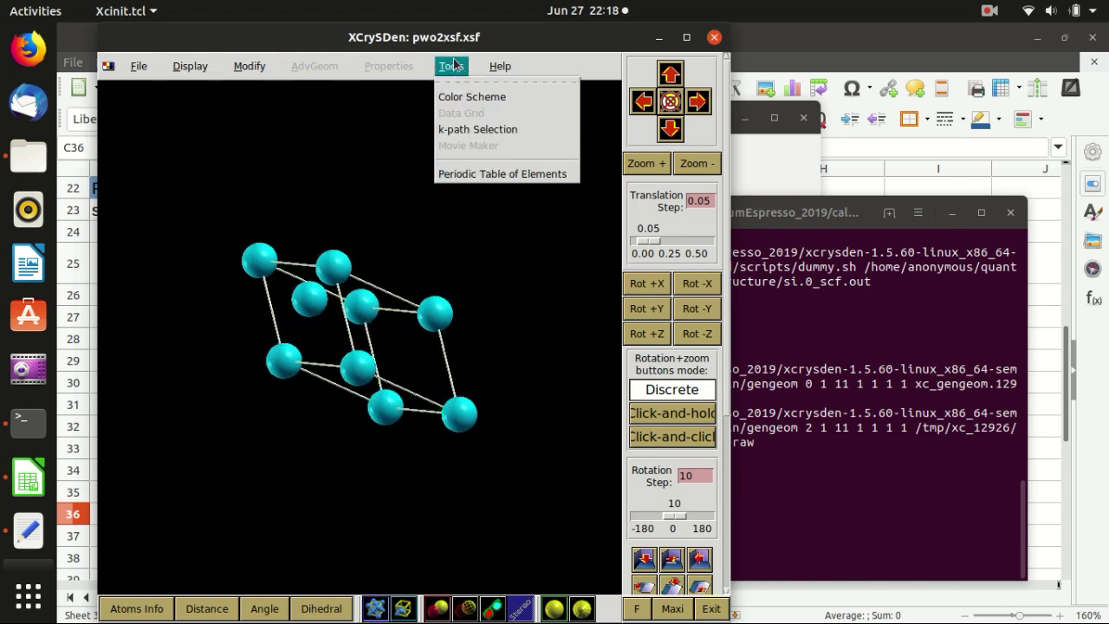
pyautogui.click(467, 130)
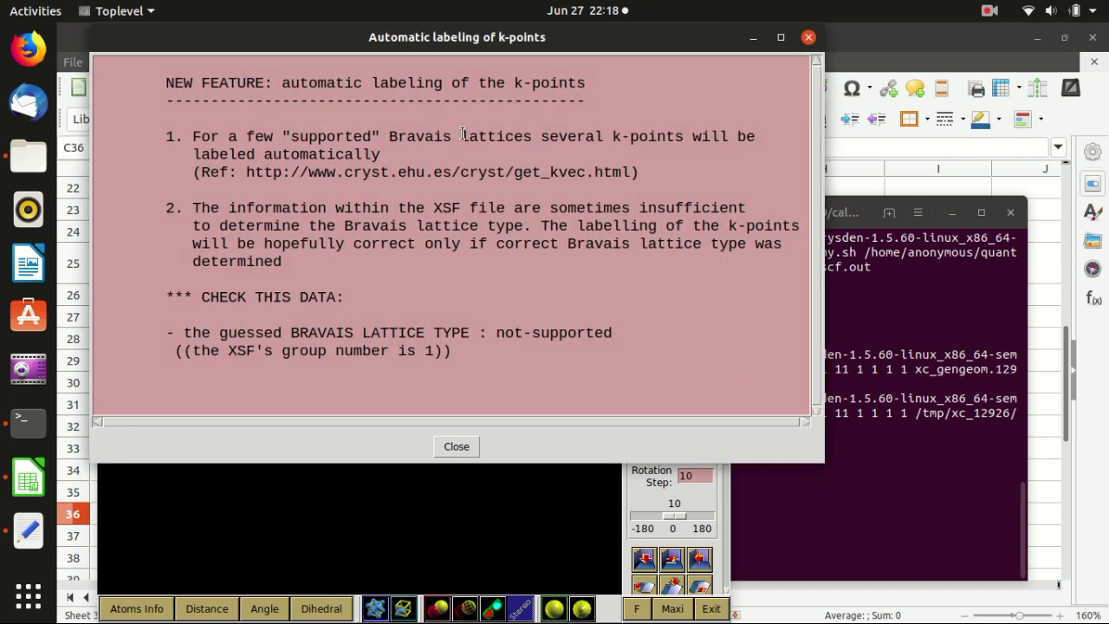
pyautogui.click(456, 443)
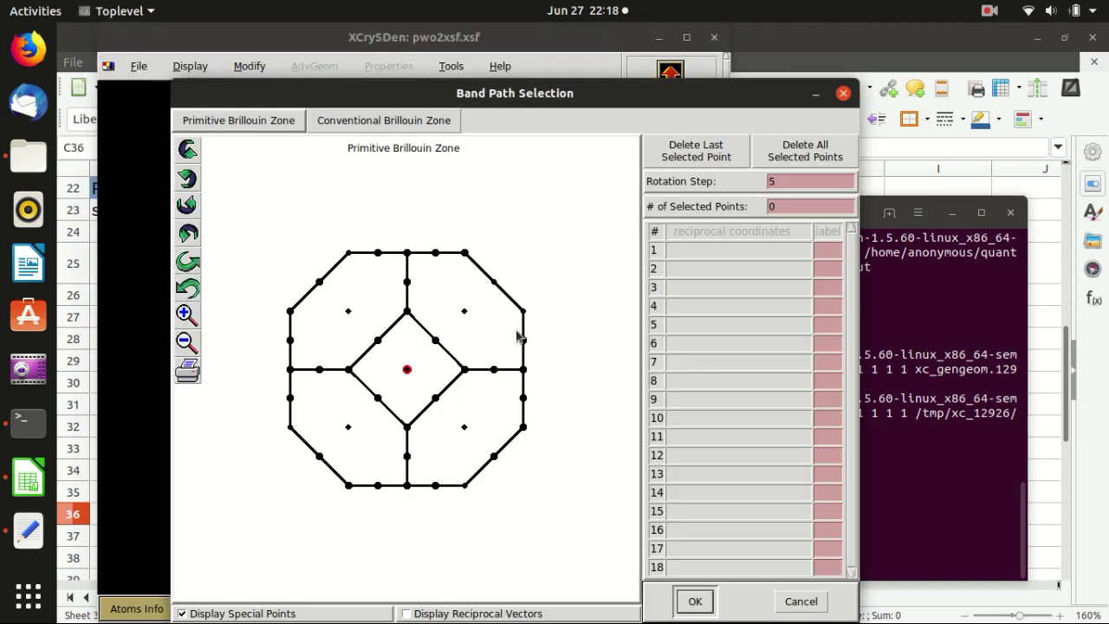
pyautogui.moveTo(537, 280); pyautogui.dragTo(492, 301)
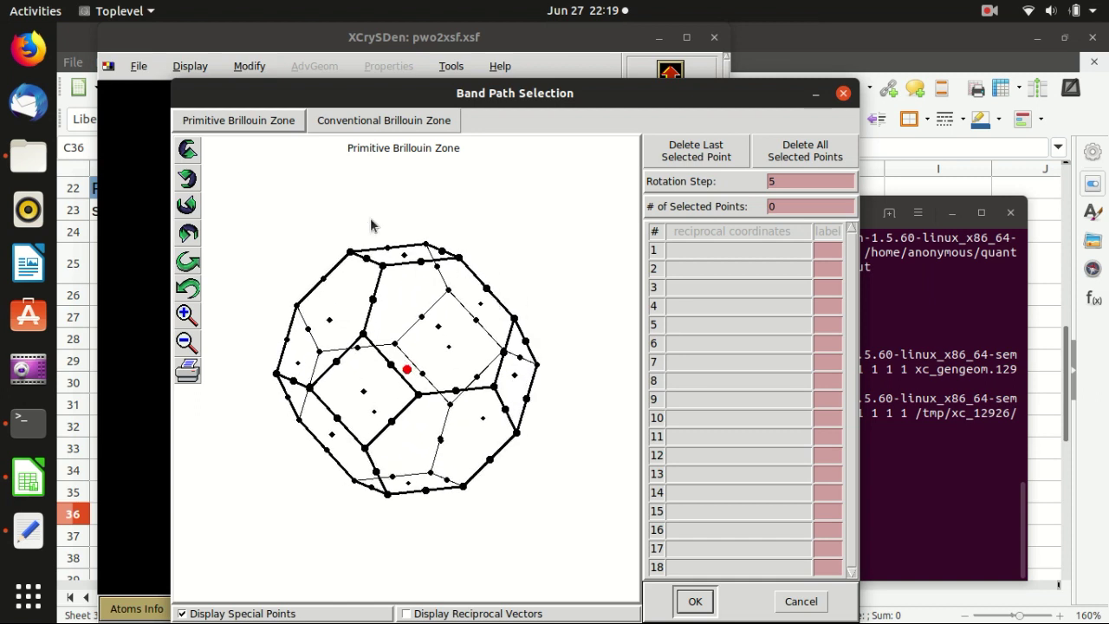
pyautogui.click(809, 57)
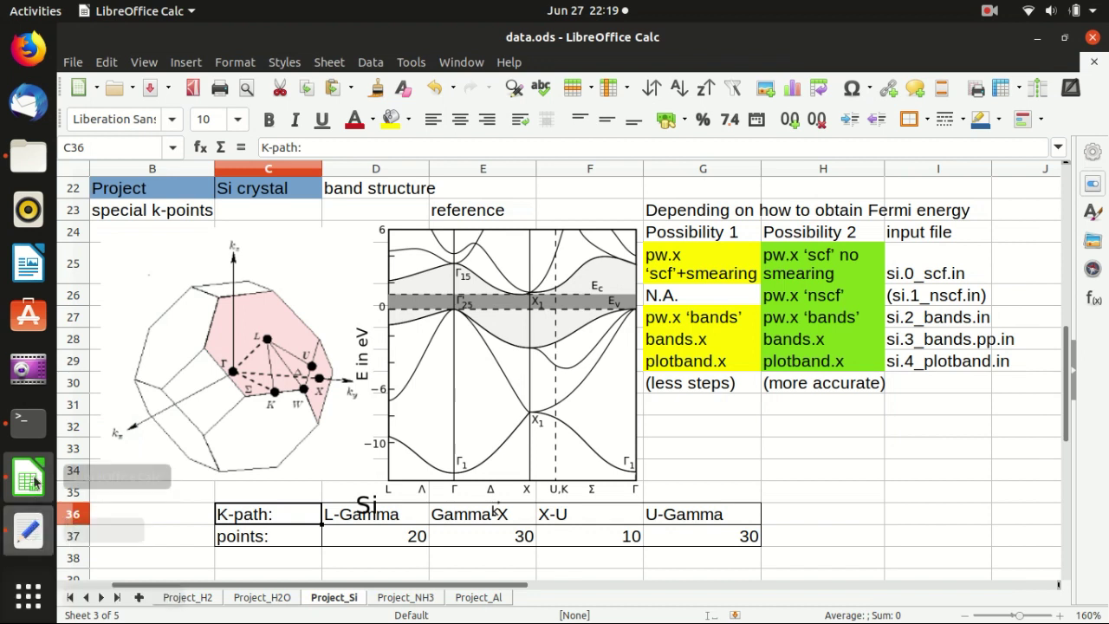
pyautogui.click(32, 544)
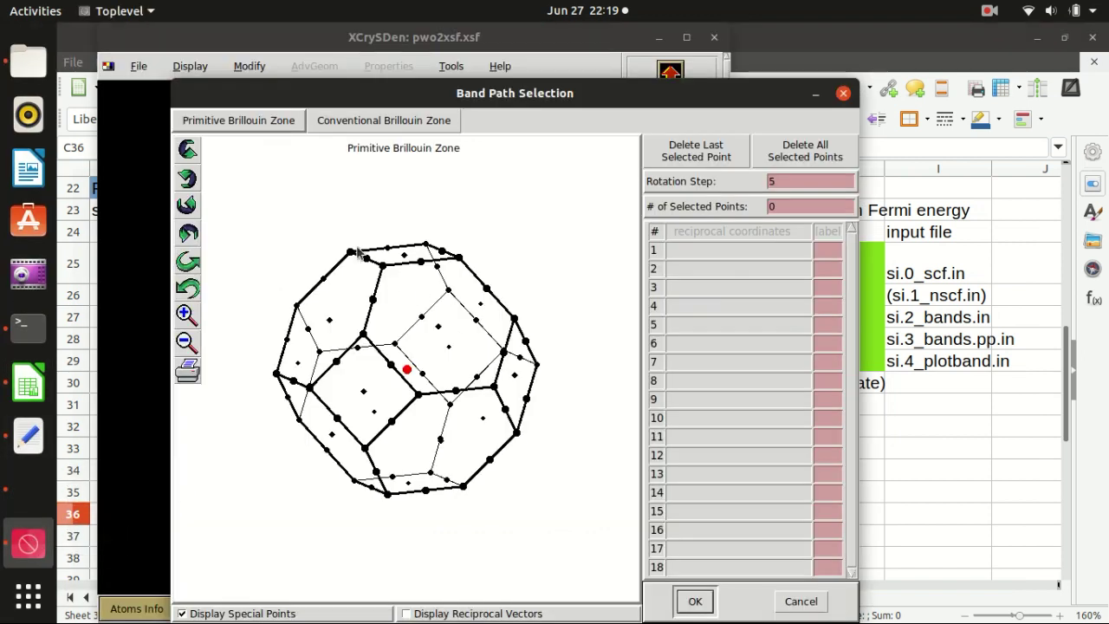
pyautogui.click(659, 37)
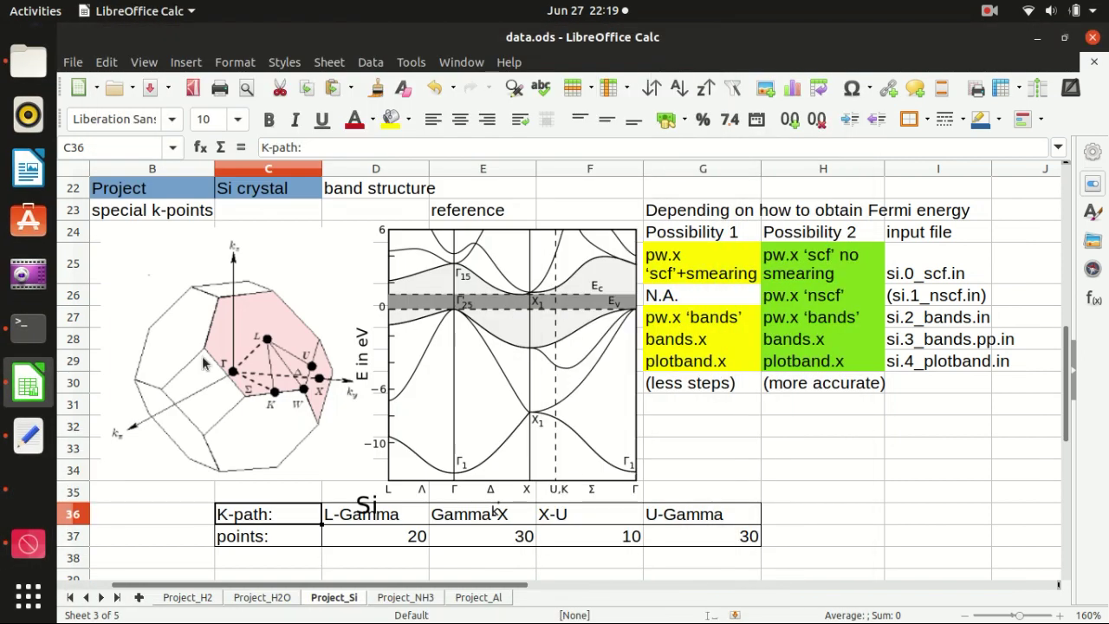
pyautogui.click(28, 544)
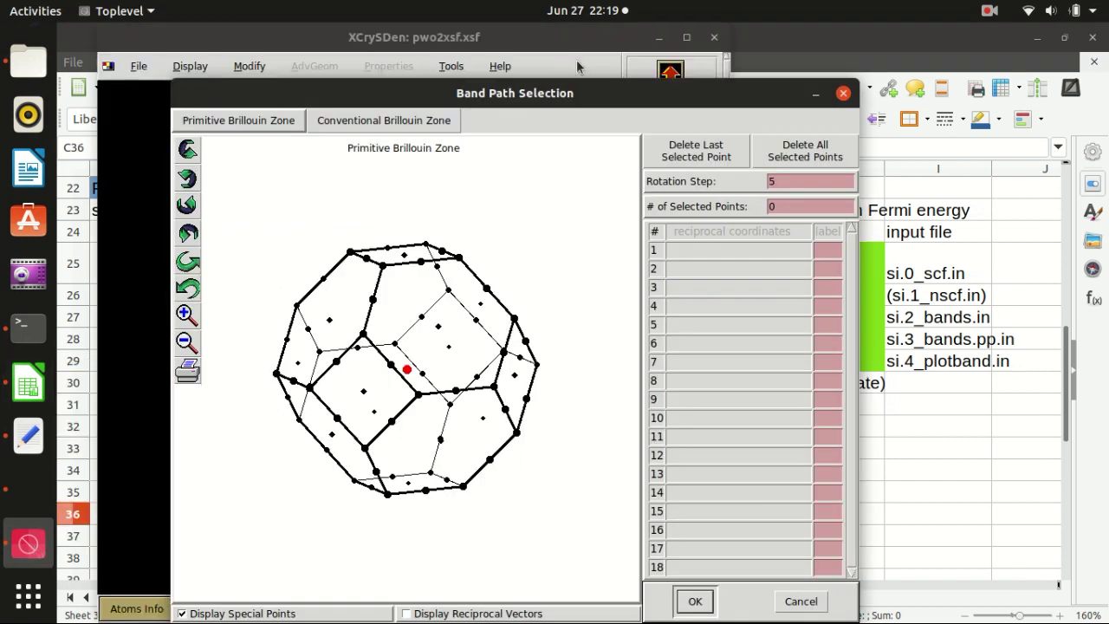
pyautogui.click(843, 93)
# Place the XCrySDen window beside the spreadsheet's Brillouin zone drawing and open the k-path selection, dismissing the k-point labeling note.
pyautogui.moveTo(523, 39); pyautogui.dragTo(902, 67)
pyautogui.click(829, 94)
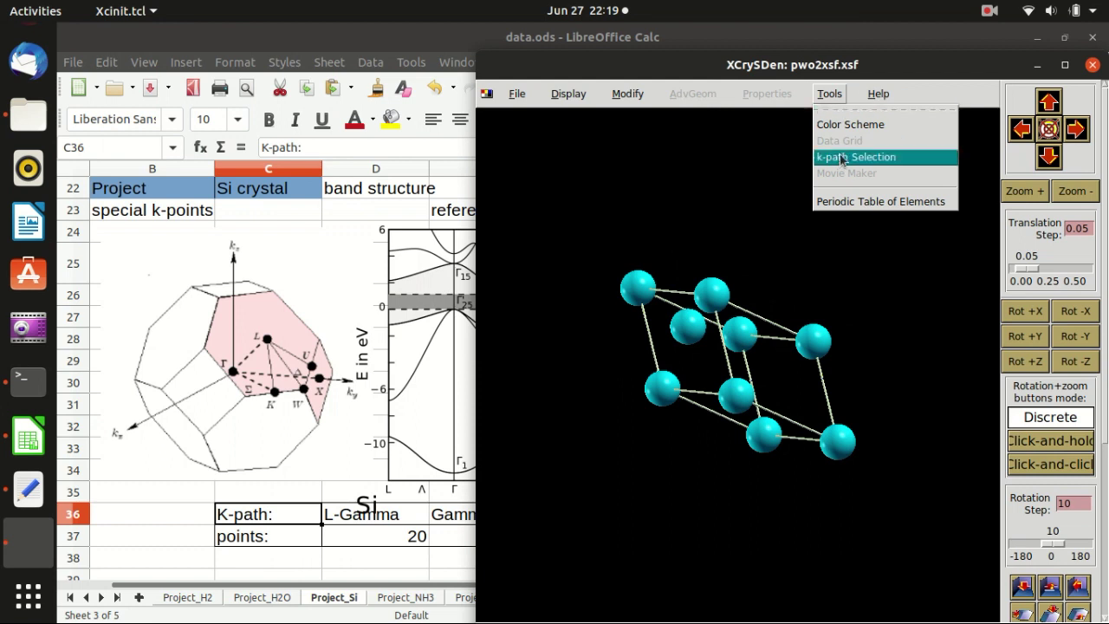
pyautogui.click(847, 158)
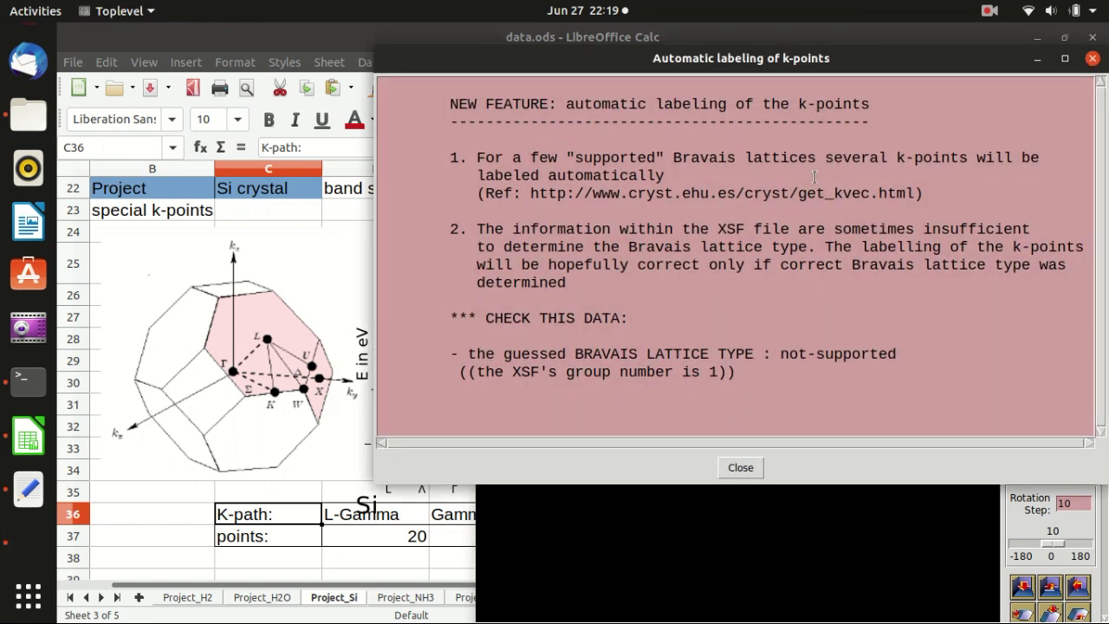
pyautogui.click(739, 466)
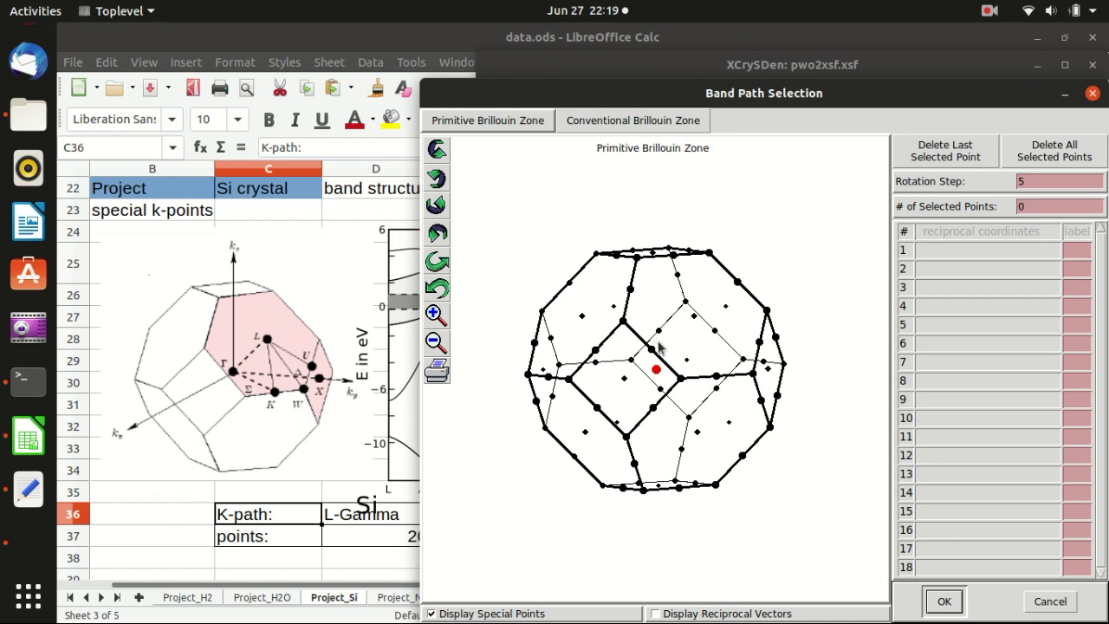
# Select the L point (0, 0, -0.5) and the Gamma point (0, 0, 0) in the primitive Brillouin zone.
pyautogui.moveTo(771, 296); pyautogui.dragTo(732, 276)
pyautogui.click(701, 309)
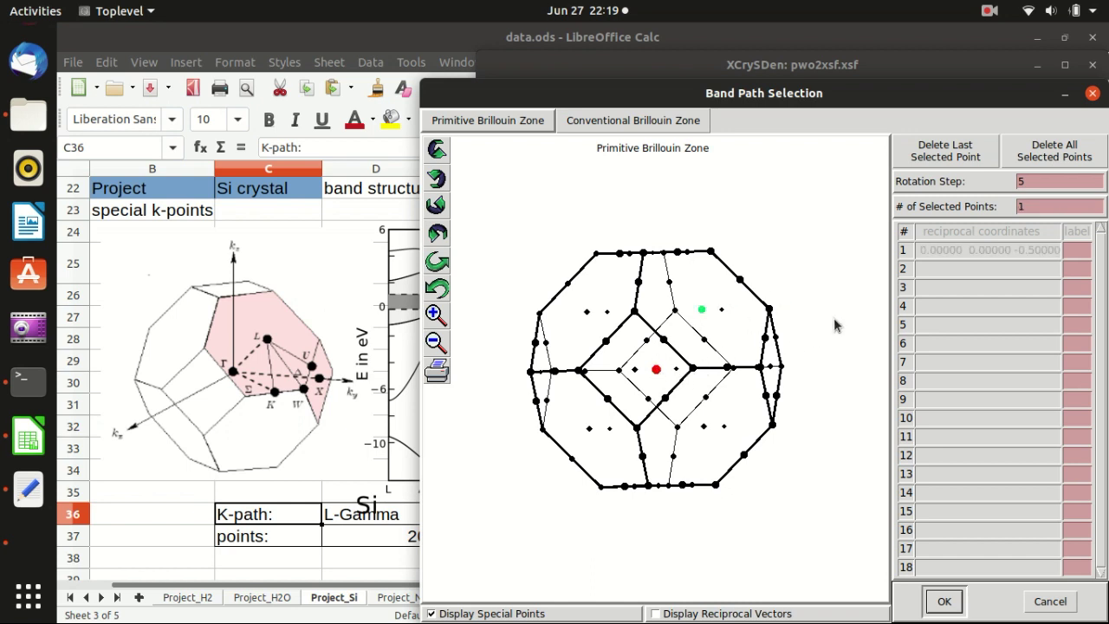
pyautogui.moveTo(831, 318); pyautogui.dragTo(812, 346)
pyautogui.click(655, 370)
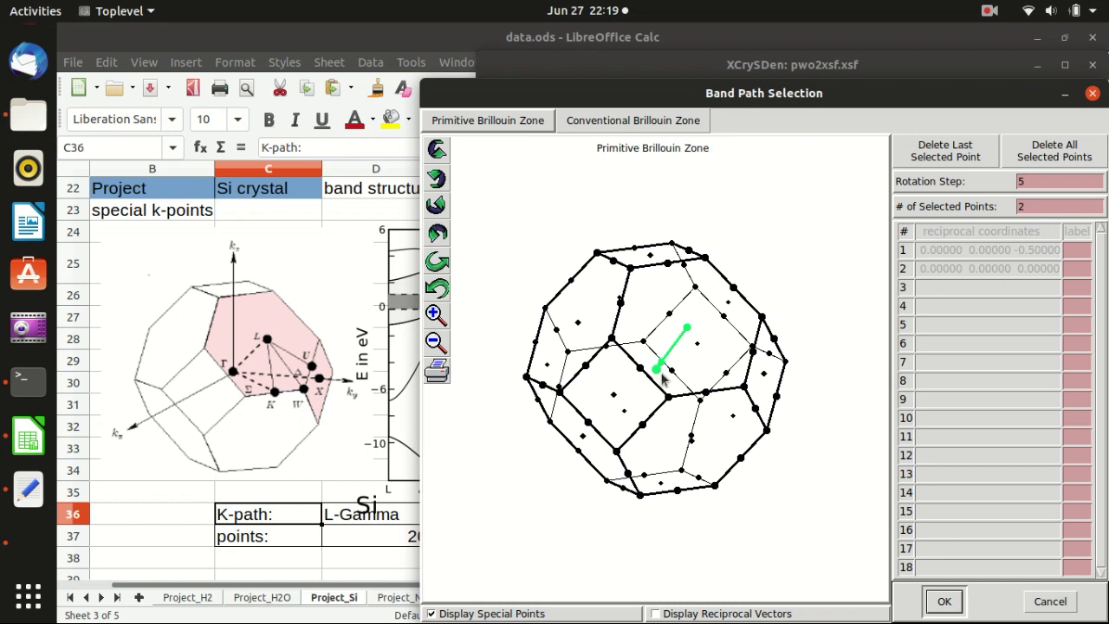
# Check the spreadsheet's k-path and add the X point (-0.5, 0, -0.5) and the U point (-0.375, 0, -0.625) to the band path.
pyautogui.click(367, 214)
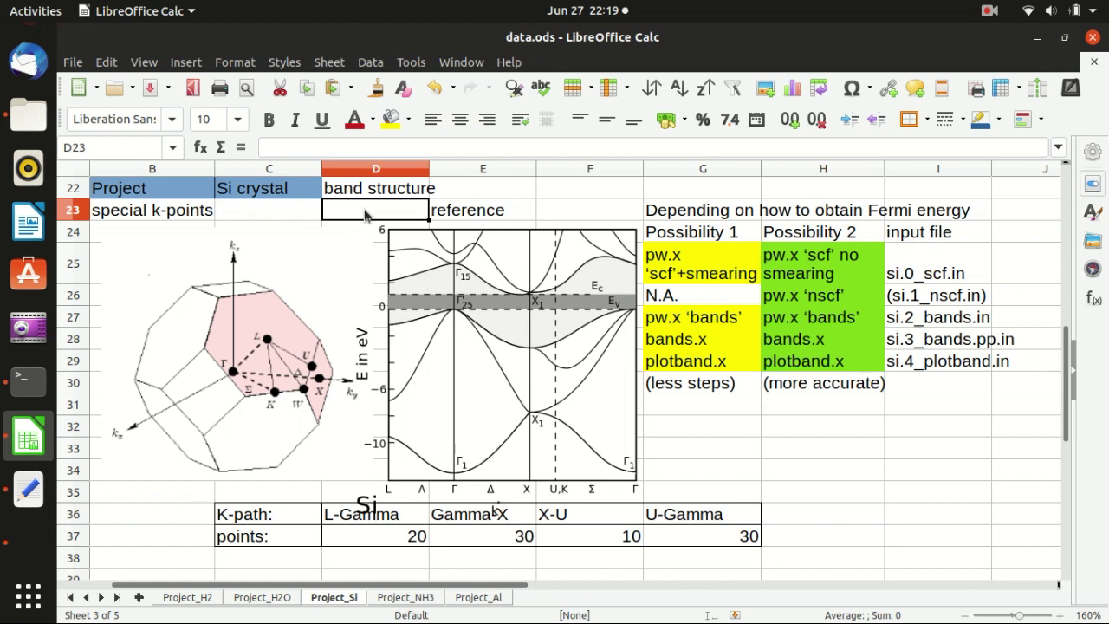
pyautogui.hotkey('alt', 'Tab')
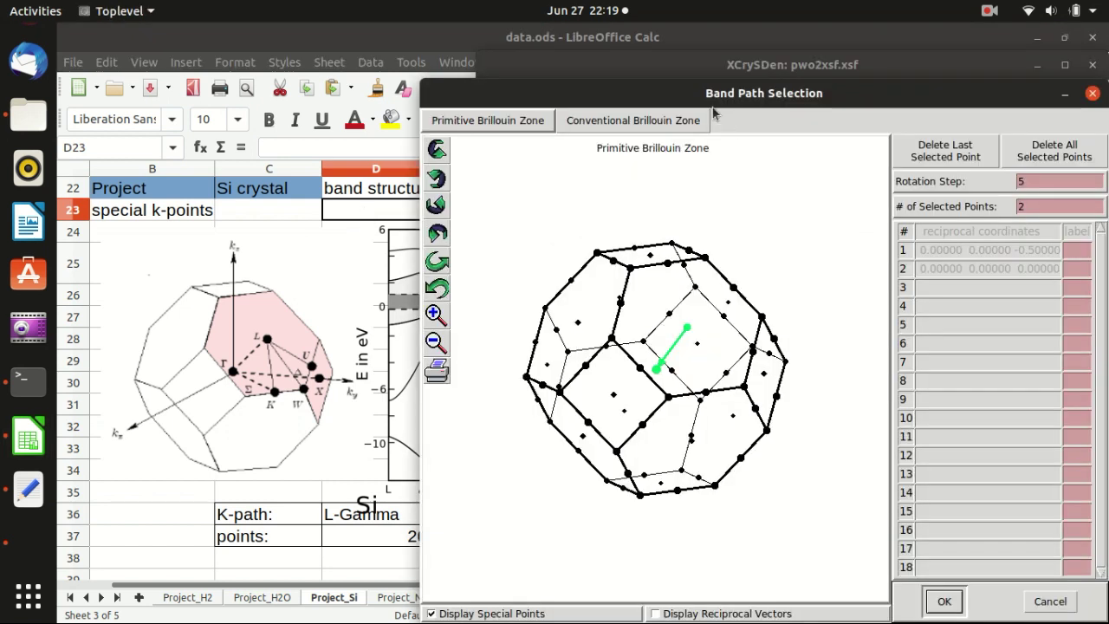
pyautogui.moveTo(703, 92); pyautogui.dragTo(663, 92)
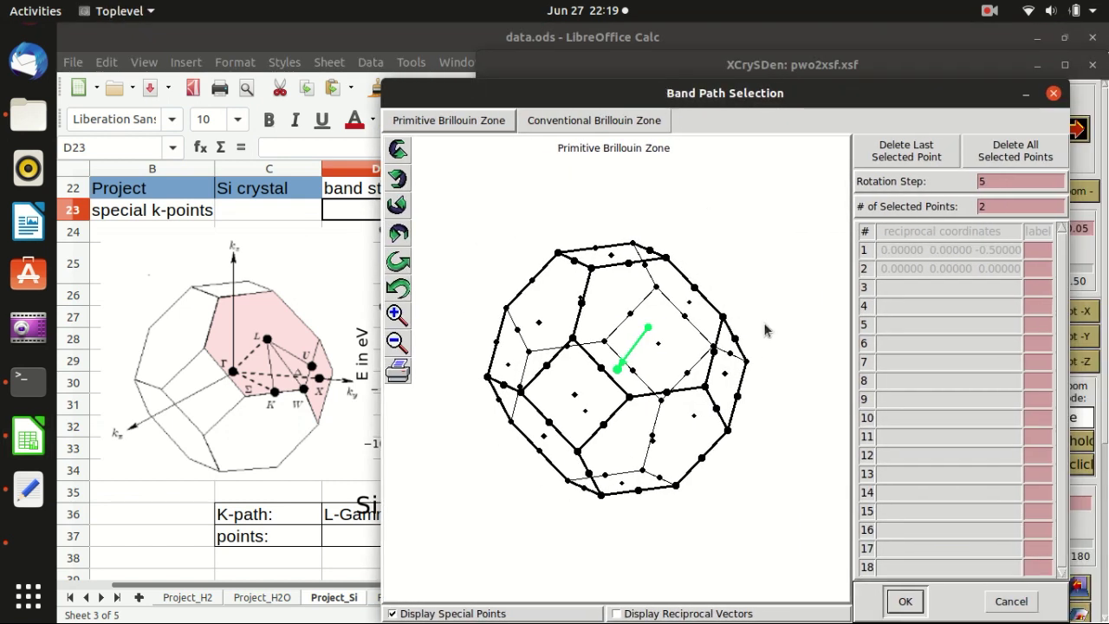
pyautogui.click(725, 373)
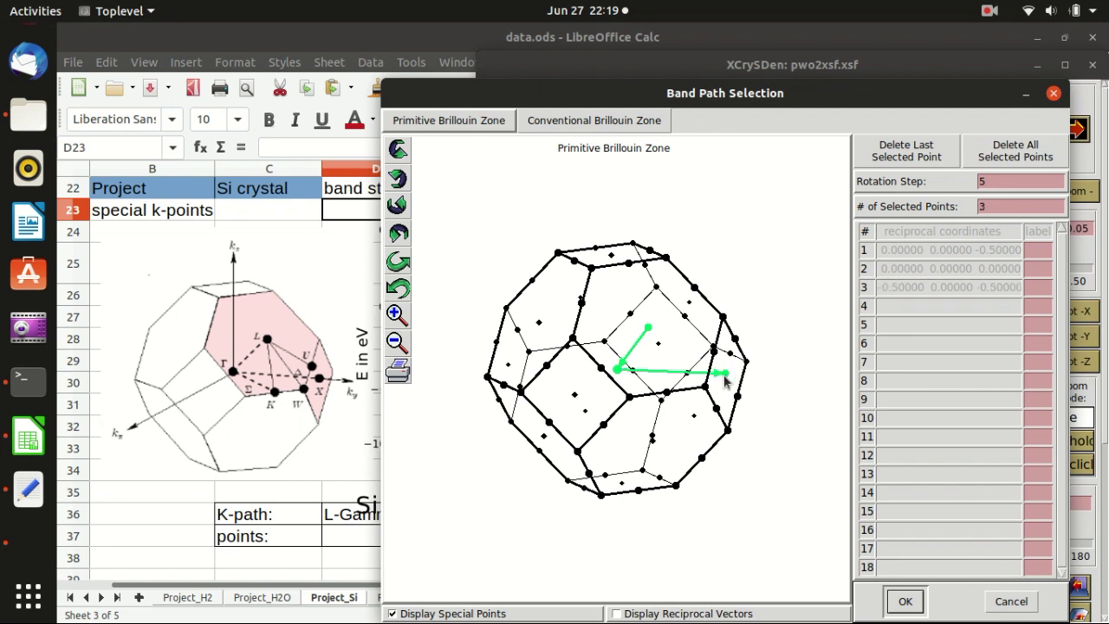
pyautogui.moveTo(790, 319)
pyautogui.mouseDown()
pyautogui.moveTo(792, 240)
pyautogui.moveTo(788, 304)
pyautogui.mouseUp()
pyautogui.click(711, 338)
pyautogui.moveTo(710, 337); pyautogui.dragTo(761, 301)
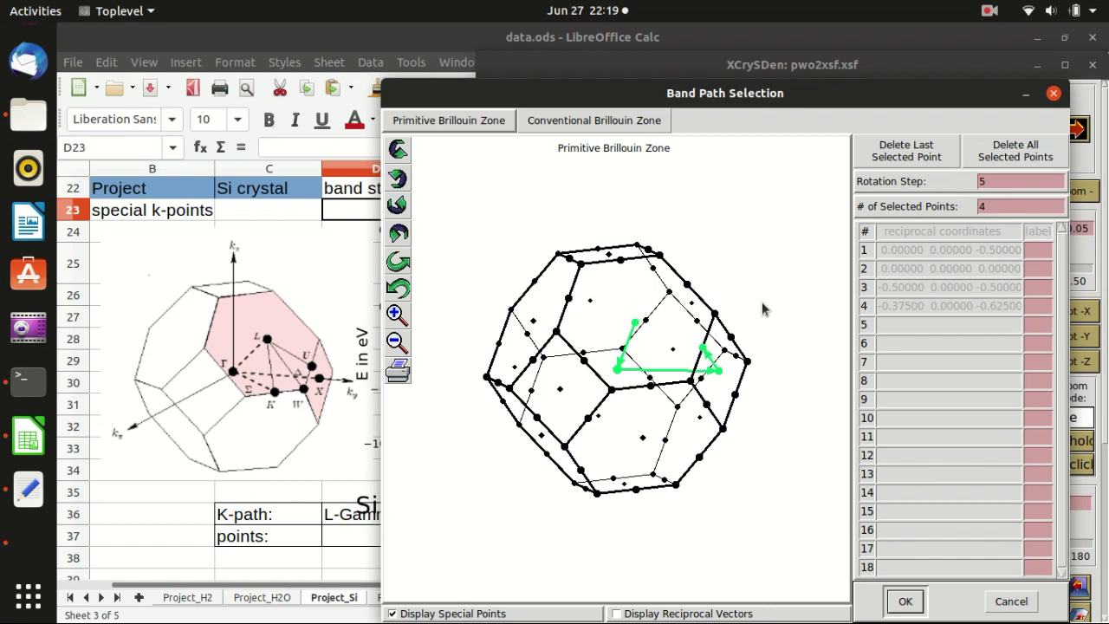
# Add the Gamma point (0, 0, 0) as the fifth and last point of the band path and rotate the Brillouin zone.
pyautogui.click(618, 371)
pyautogui.moveTo(770, 275)
pyautogui.mouseDown()
pyautogui.moveTo(764, 250)
pyautogui.moveTo(758, 262)
pyautogui.mouseUp()
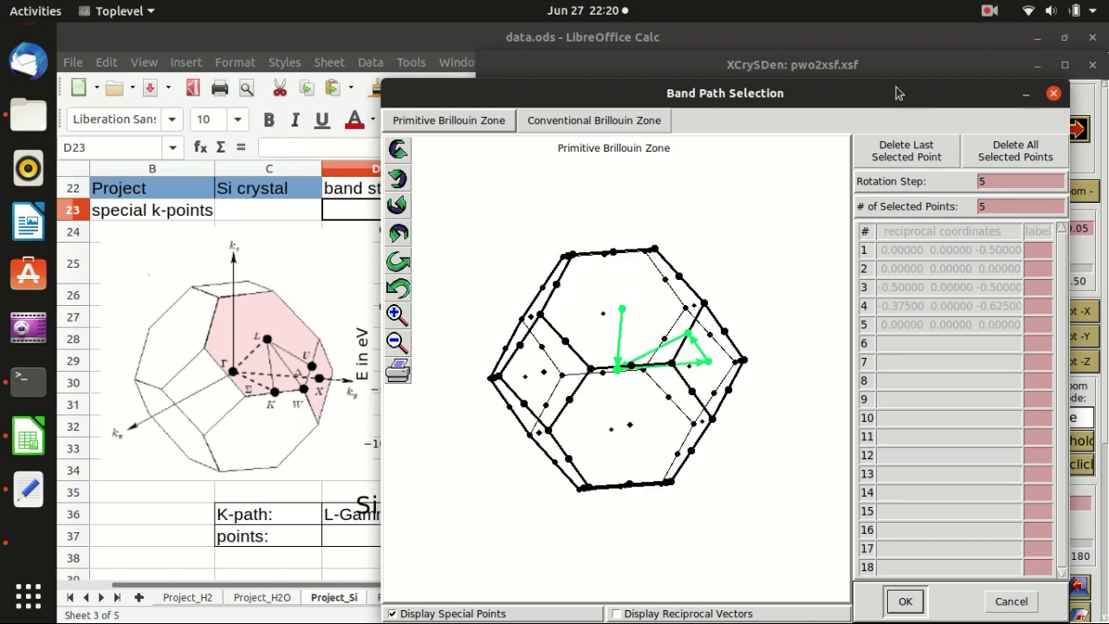
# Place the si.2_bands.in text file beside the band path selection and compare its K_POINTS with the selected reciprocal coordinates.
pyautogui.moveTo(878, 99); pyautogui.dragTo(328, 87)
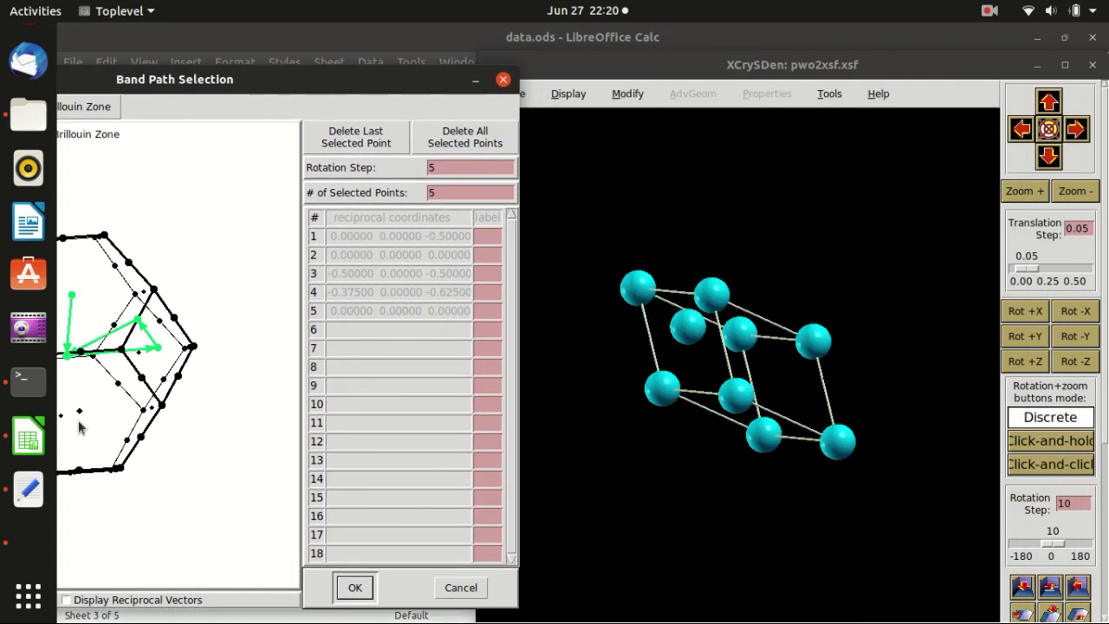
pyautogui.click(26, 491)
pyautogui.moveTo(468, 117); pyautogui.dragTo(830, 119)
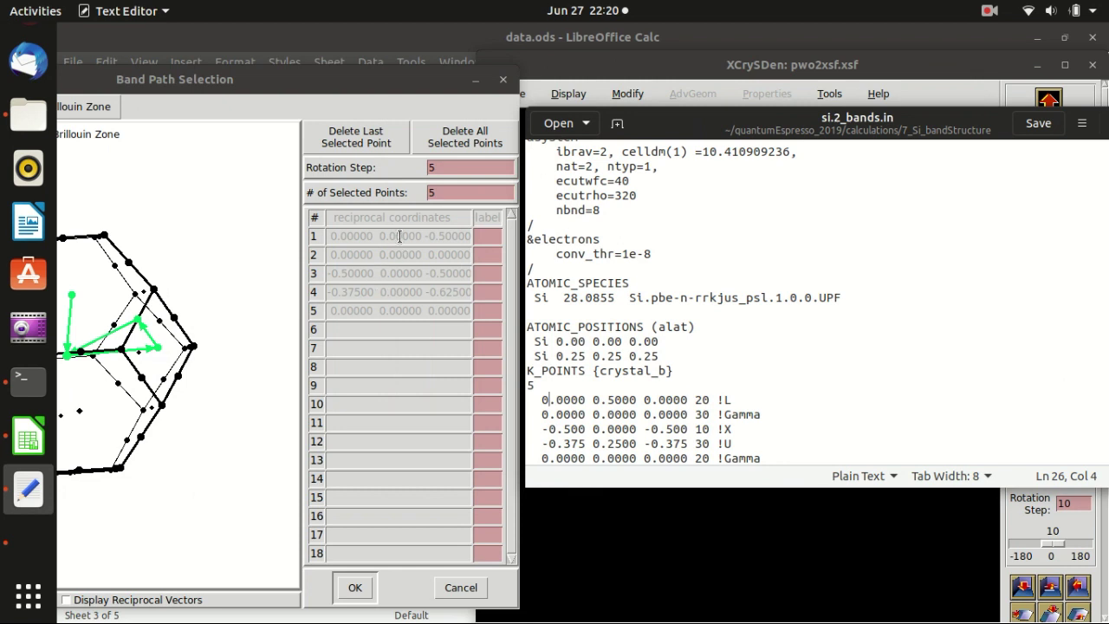
pyautogui.click(688, 414)
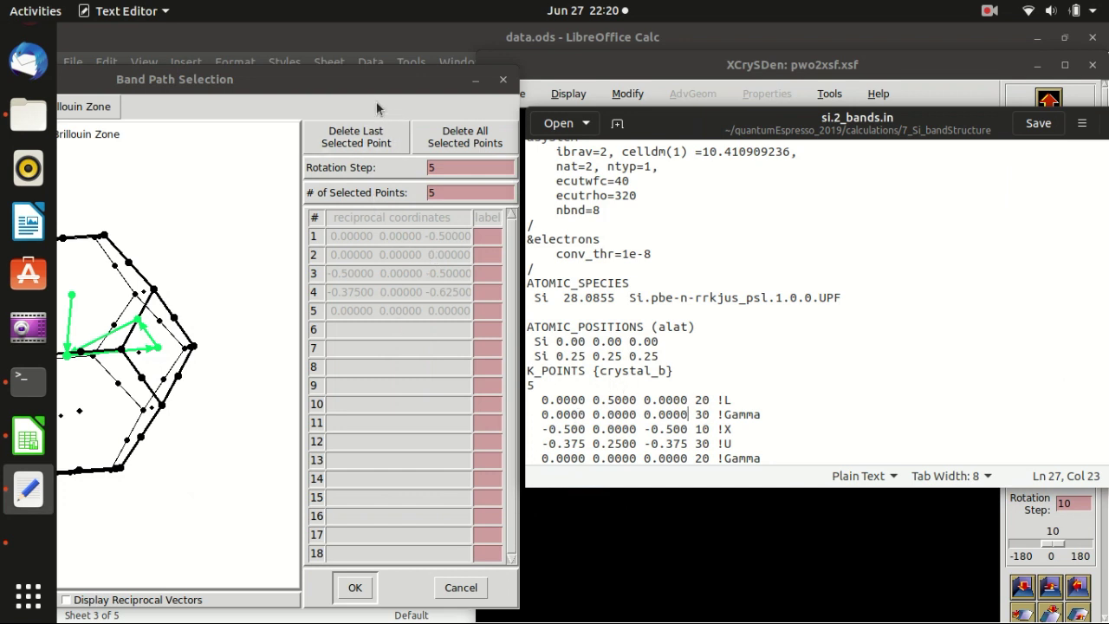
pyautogui.moveTo(338, 93); pyautogui.dragTo(440, 106)
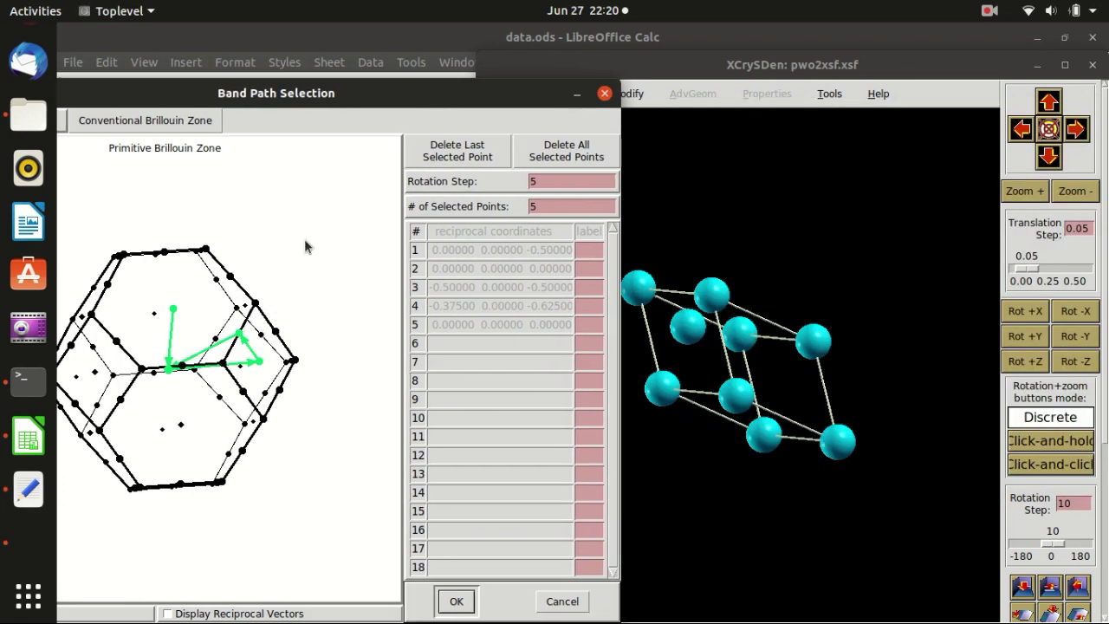
pyautogui.moveTo(288, 276)
pyautogui.mouseDown()
pyautogui.moveTo(347, 223)
pyautogui.moveTo(359, 254)
pyautogui.moveTo(298, 279)
pyautogui.mouseUp()
pyautogui.click(28, 489)
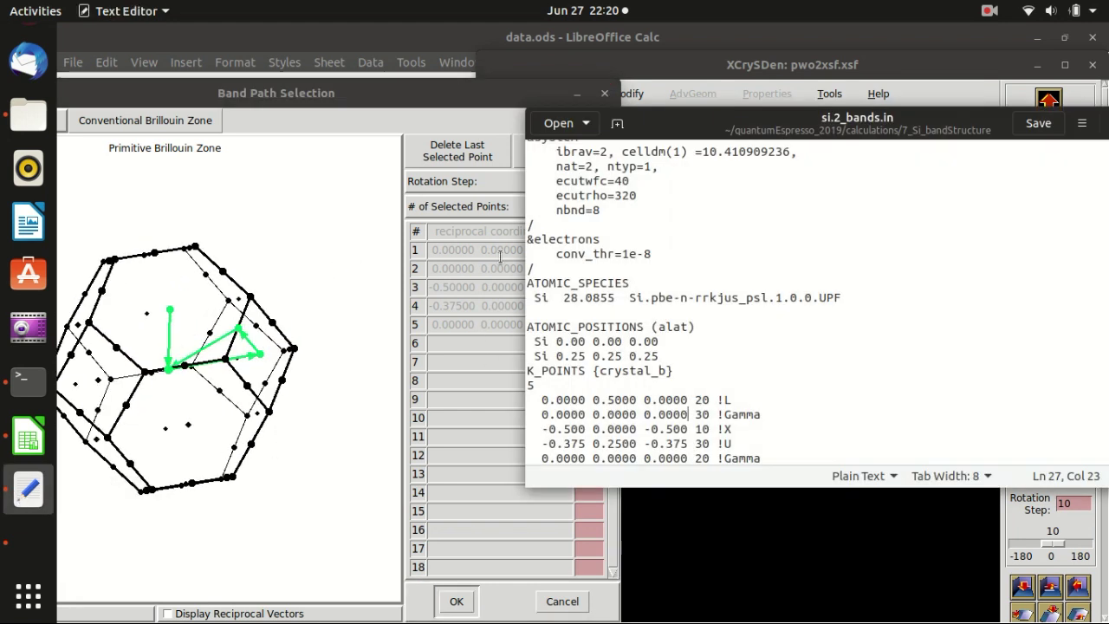
pyautogui.moveTo(708, 130); pyautogui.dragTo(778, 141)
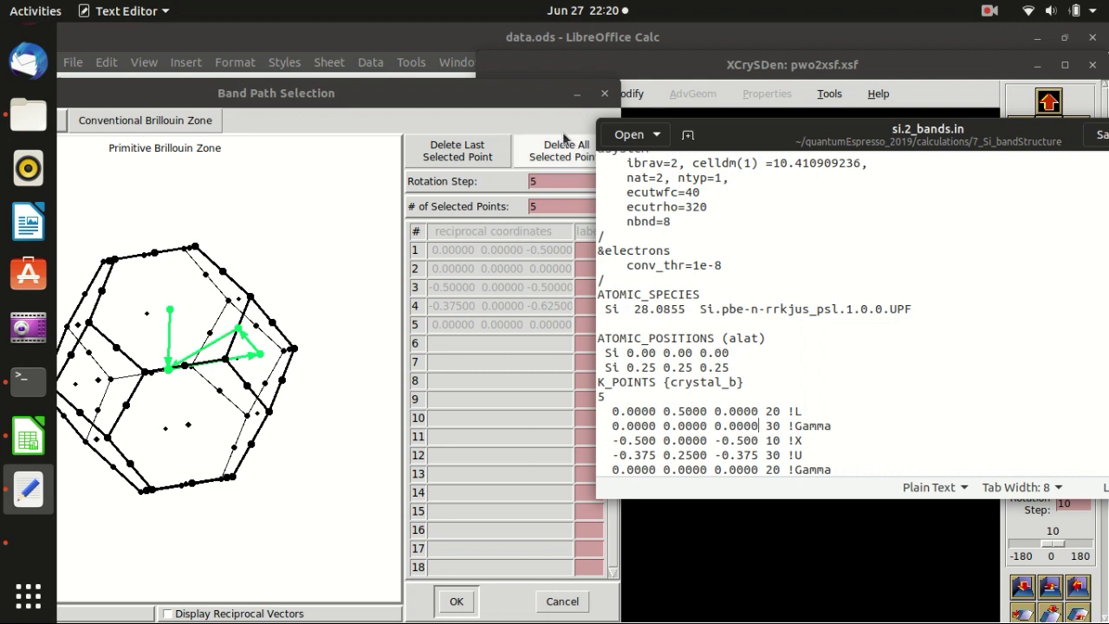
# Close the band path selection and quit XCrySDen.
pyautogui.click(534, 108)
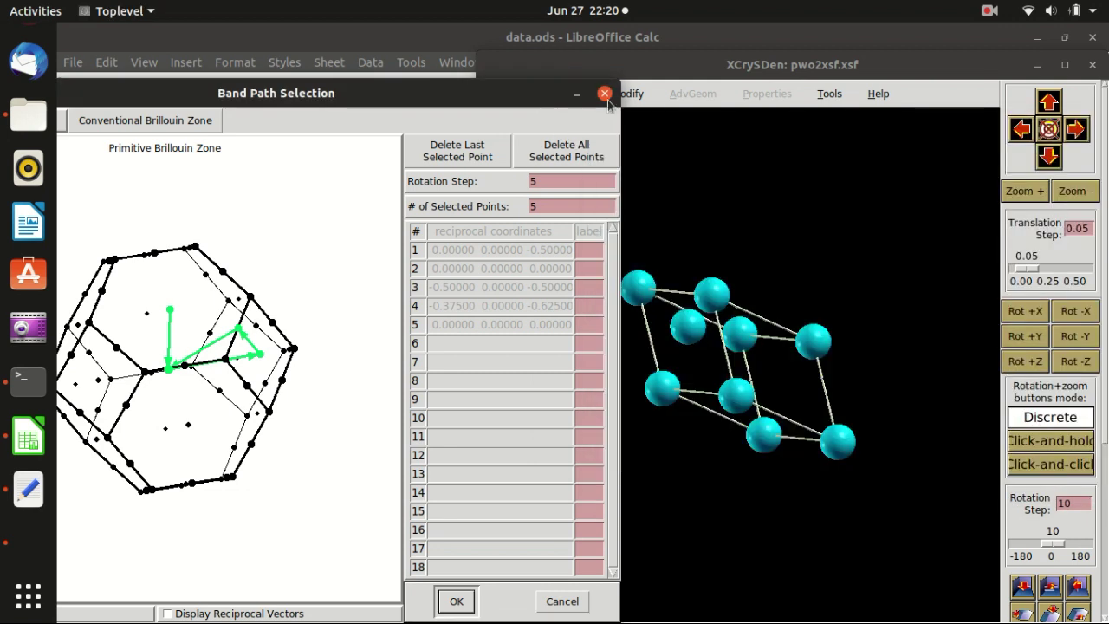
pyautogui.click(604, 93)
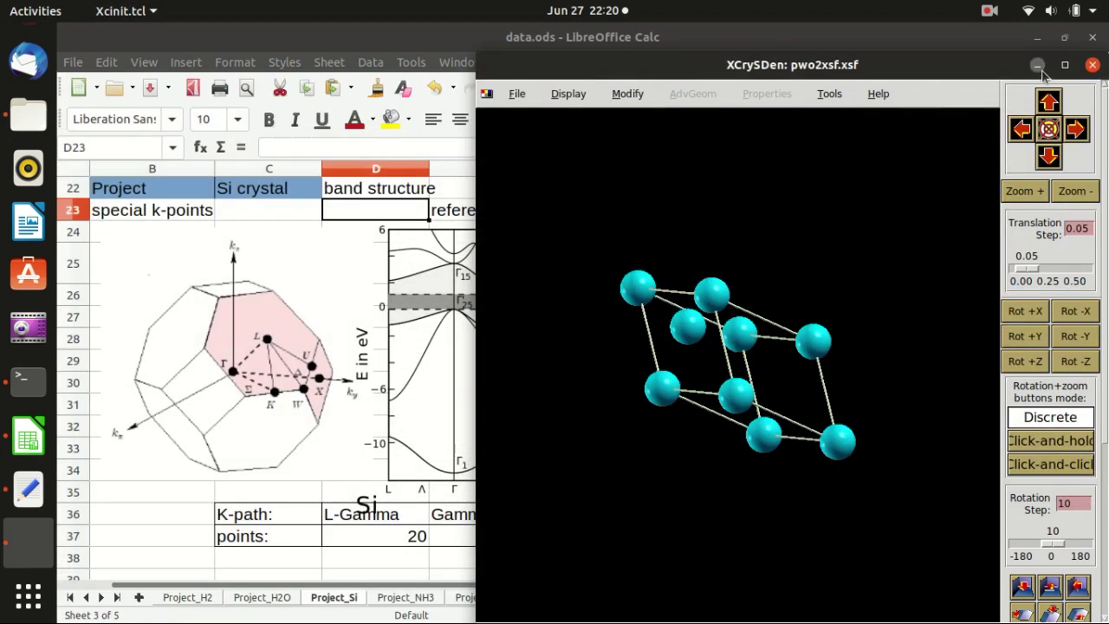
pyautogui.click(1093, 67)
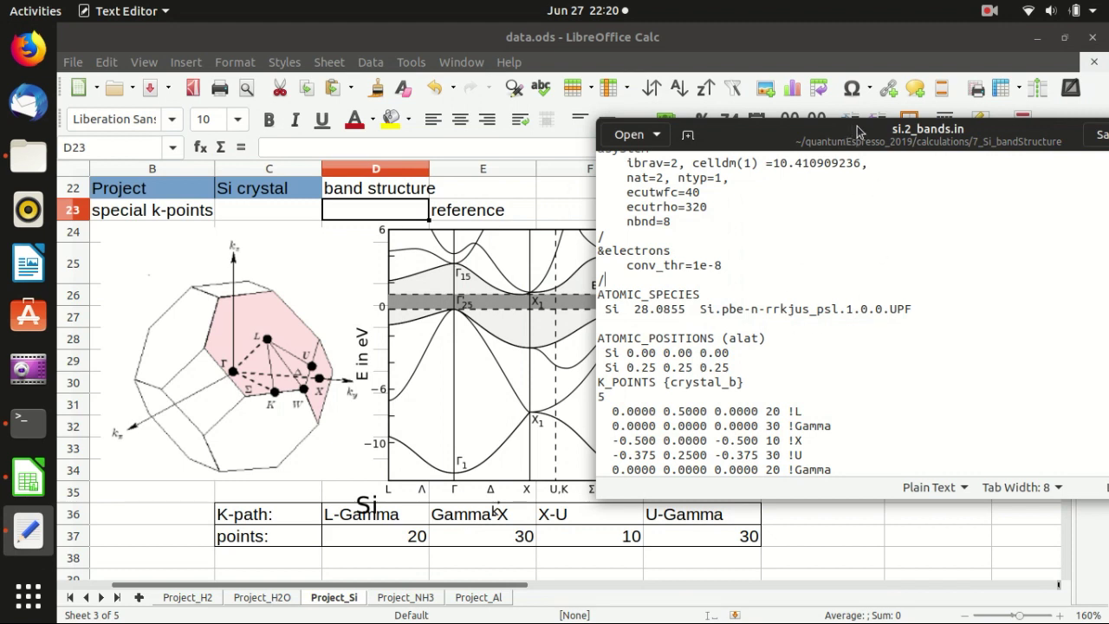
# Check the K_POINTS list at the end of si.2_bands.in against the spreadsheet's k-path, then save and close the file.
pyautogui.moveTo(873, 135); pyautogui.dragTo(626, 129)
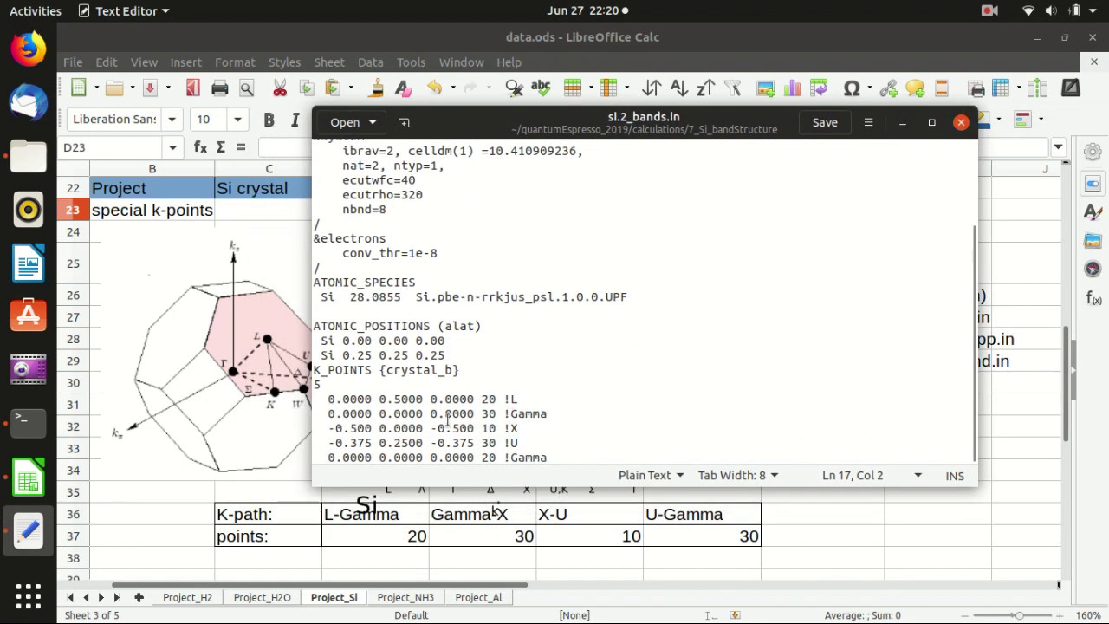
pyautogui.click(533, 456)
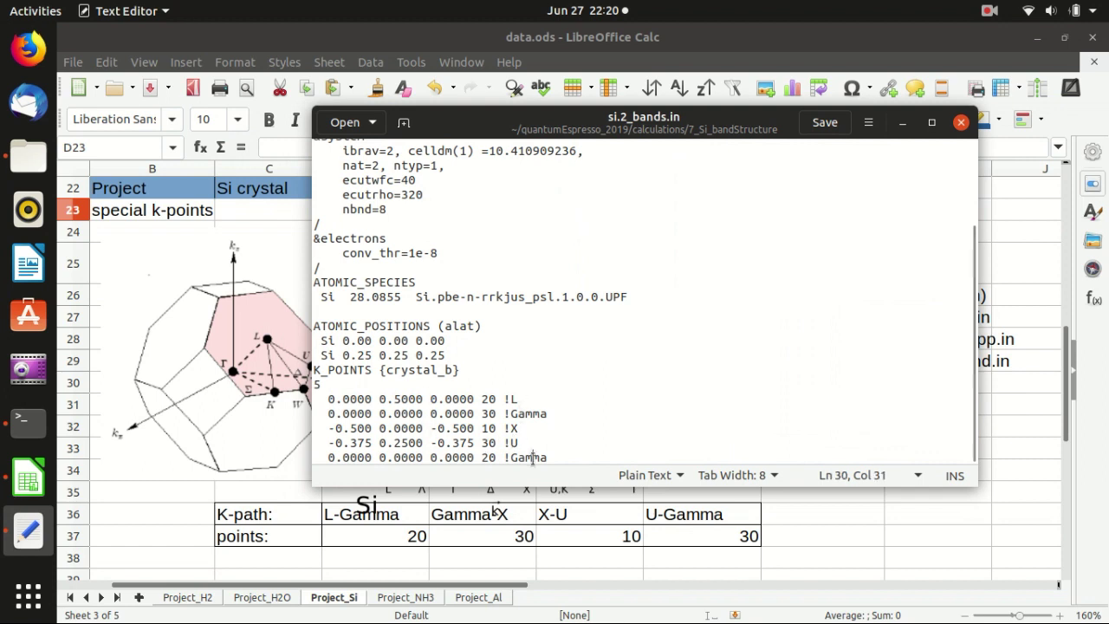
pyautogui.scroll(2, 540, 446)
pyautogui.scroll(-2, 606, 346)
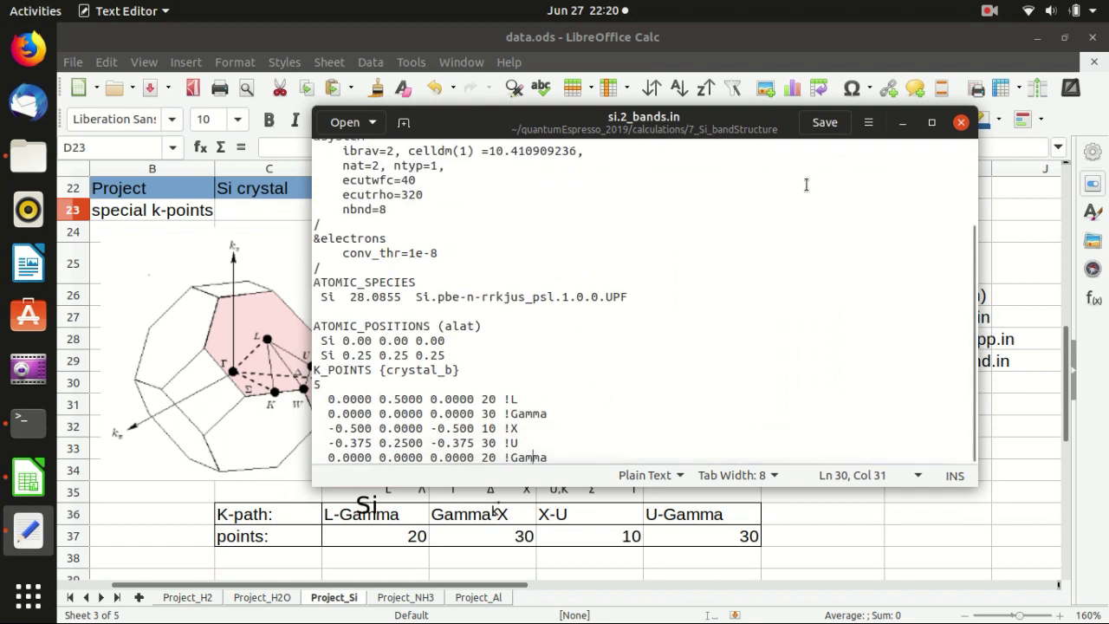
pyautogui.click(829, 123)
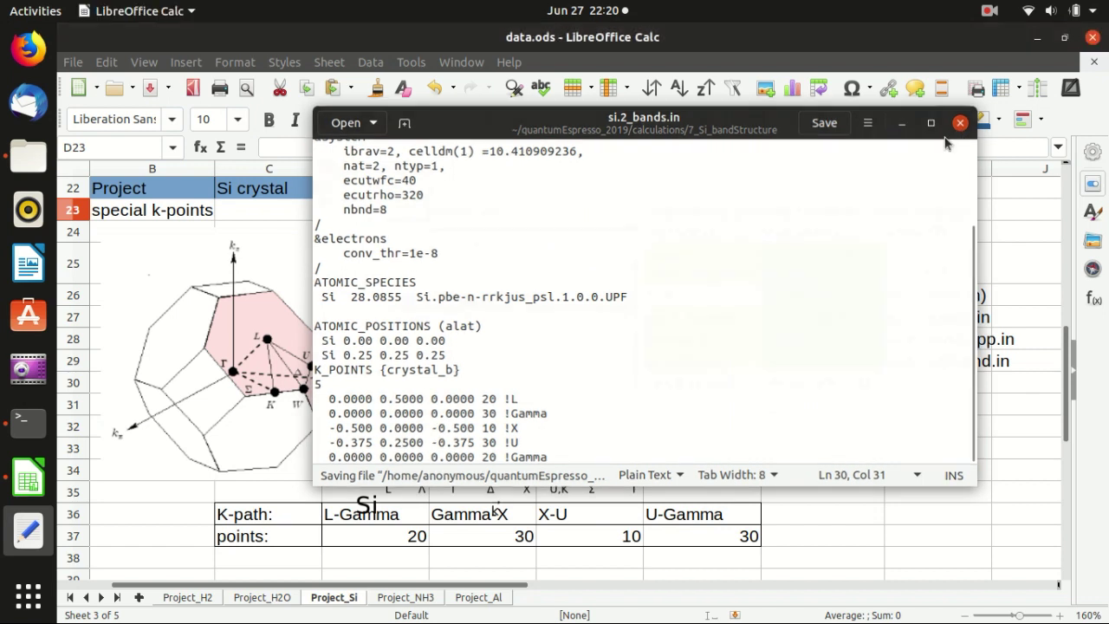
pyautogui.click(960, 122)
# Recall the mpirun pw.x command for si.0_scf.in in the terminal and remove 0_scf.out from its output file name.
pyautogui.click(26, 422)
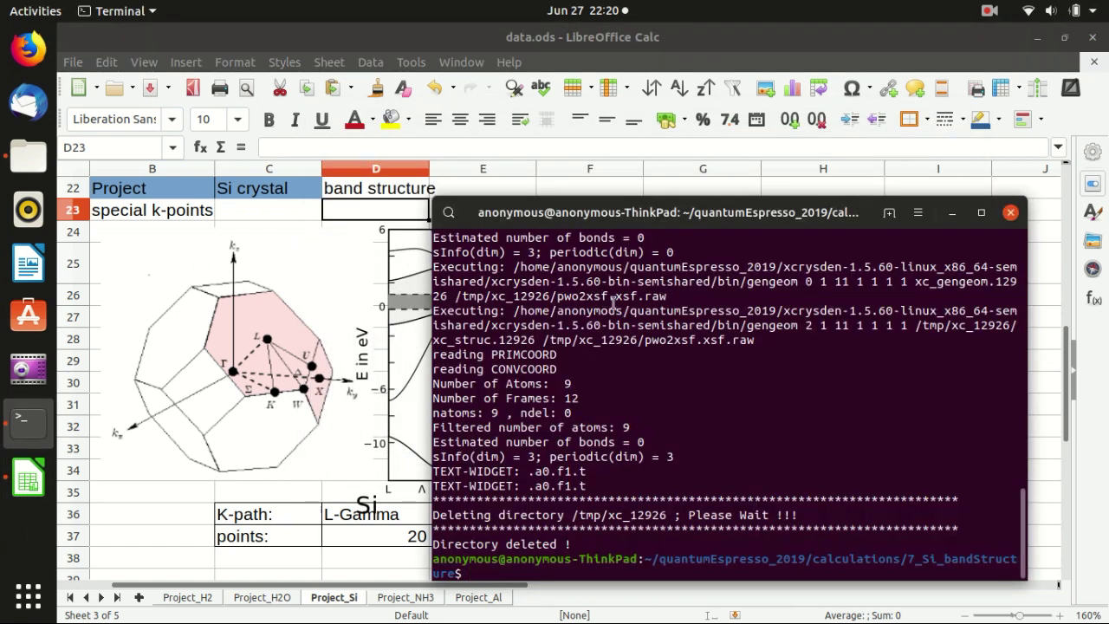
pyautogui.press('Up')
pyautogui.press('Up')
pyautogui.press('Down')
pyautogui.press('Up')
pyautogui.press('Down')
pyautogui.press('Up')
pyautogui.press('Up')
pyautogui.press('Up')
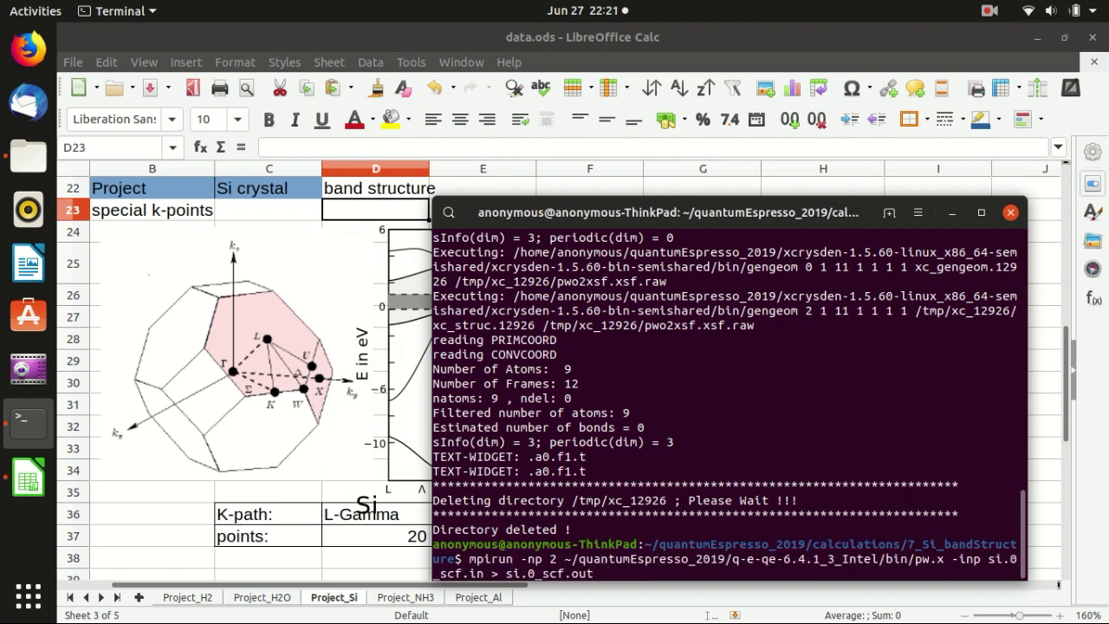
pyautogui.press('Left')
pyautogui.press('BackSpace')
pyautogui.press('BackSpace')
pyautogui.press('BackSpace')
pyautogui.press('BackSpace')
pyautogui.press('BackSpace')
pyautogui.press('BackSpace')
pyautogui.press('BackSpace')
pyautogui.press('BackSpace')
pyautogui.press('BackSpace')
pyautogui.write('3_bands.pp.in')
pyautogui.press('Left')
pyautogui.press('Left')
pyautogui.press('Left')
pyautogui.press('Left')
pyautogui.press('Left')
pyautogui.press('Left')
pyautogui.press('Left')
pyautogui.press('Left')
pyautogui.press('Left')
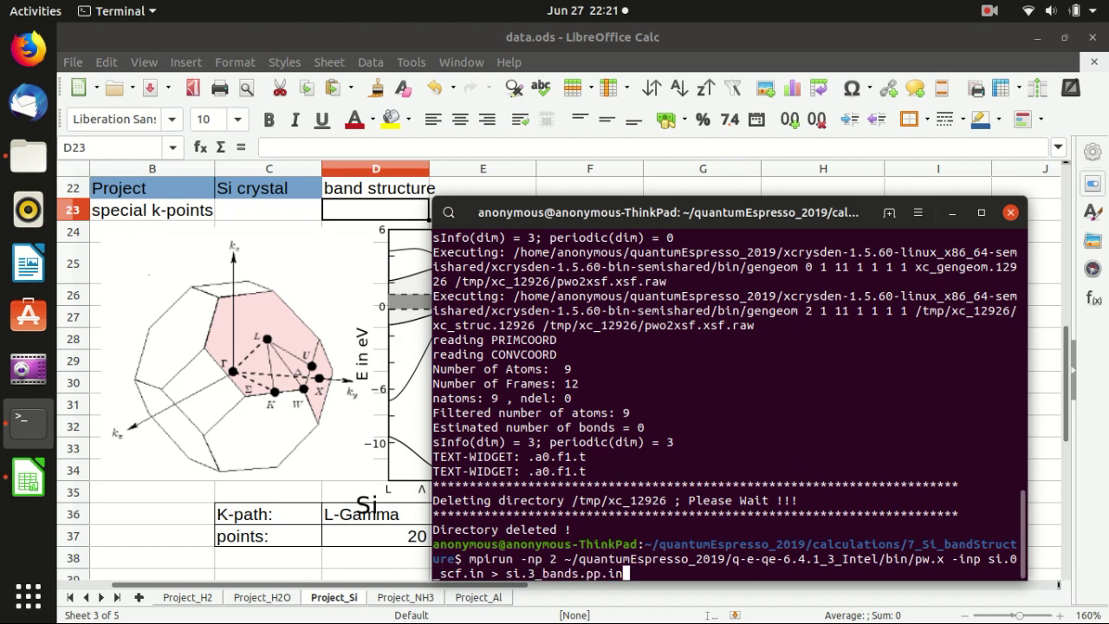
pyautogui.press('Left')
pyautogui.press('Left')
pyautogui.press('Left')
pyautogui.press('Left')
pyautogui.press('Left')
pyautogui.press('Left')
pyautogui.press('Left')
pyautogui.press('Left')
pyautogui.press('Left')
pyautogui.press('Left')
pyautogui.press('Right')
pyautogui.press('Right')
pyautogui.press('Right')
pyautogui.press('Right')
pyautogui.press('Right')
pyautogui.press('Right')
pyautogui.press('Right')
pyautogui.press('Right')
pyautogui.press('Right')
pyautogui.press('Right')
pyautogui.press('Right')
pyautogui.press('Right')
pyautogui.press('Right')
pyautogui.press('Right')
pyautogui.press('Right')
pyautogui.press('Right')
pyautogui.press('Right')
pyautogui.press('Right')
pyautogui.press('Right')
pyautogui.press('Right')
pyautogui.press('BackSpace')
pyautogui.press('BackSpace')
pyautogui.press('BackSpace')
pyautogui.press('BackSpace')
pyautogui.press('BackSpace')
pyautogui.press('BackSpace')
pyautogui.press('BackSpace')
pyautogui.press('BackSpace')
pyautogui.press('BackSpace')
pyautogui.press('BackSpace')
pyautogui.press('BackSpace')
pyautogui.press('BackSpace')
pyautogui.press('BackSpace')
pyautogui.press('BackSpace')
# Run pw.x through mpirun on 2 processes with si.2_bands.in as the input and si.2_bands.out as the output file.
pyautogui.write('2_bands.in')
pyautogui.press('Left')
pyautogui.press('Left')
pyautogui.press('Left')
pyautogui.press('Left')
pyautogui.press('Left')
pyautogui.press('Left')
pyautogui.press('Left')
pyautogui.press('Left')
pyautogui.press('Left')
pyautogui.press('Left')
pyautogui.press('Left')
pyautogui.press('Left')
pyautogui.press('Left')
pyautogui.press('Left')
pyautogui.press('Left')
pyautogui.press('Left')
pyautogui.press('Left')
pyautogui.press('Left')
pyautogui.press('BackSpace')
pyautogui.press('BackSpace')
pyautogui.press('BackSpace')
pyautogui.press('BackSpace')
pyautogui.press('BackSpace')
pyautogui.press('BackSpace')
pyautogui.press('BackSpace')
pyautogui.press('BackSpace')
pyautogui.press('BackSpace')
pyautogui.press('BackSpace')
pyautogui.press('BackSpace')
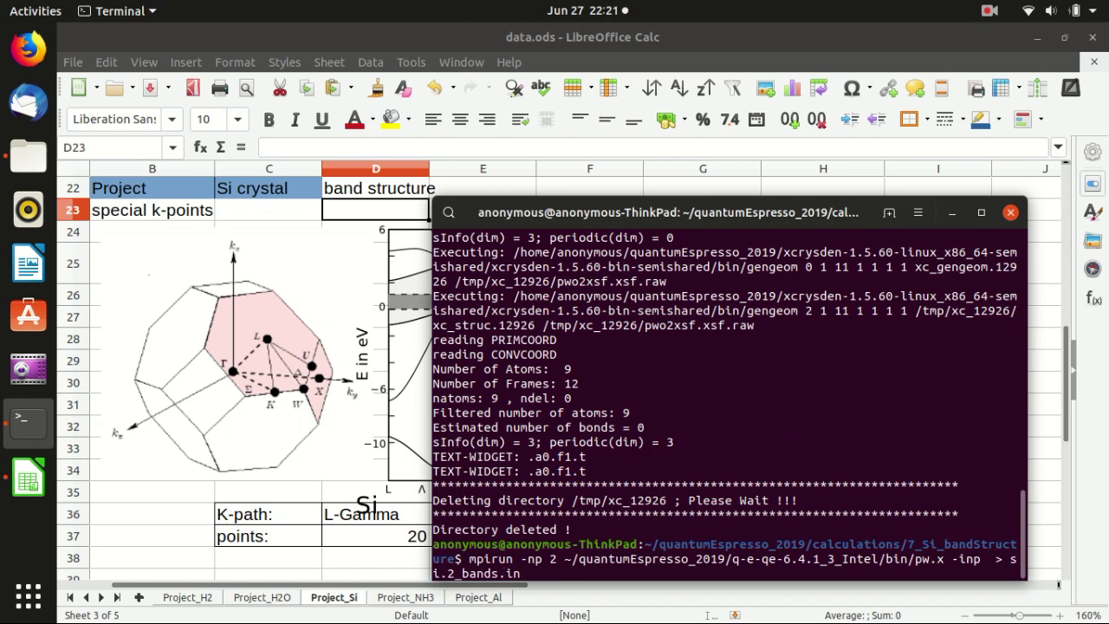
pyautogui.write('si.2_bands.in')
pyautogui.press('Right')
pyautogui.press('Right')
pyautogui.press('Right')
pyautogui.press('Right')
pyautogui.press('Right')
pyautogui.press('Right')
pyautogui.press('Right')
pyautogui.press('Right')
pyautogui.press('Right')
pyautogui.press('Right')
pyautogui.press('Right')
pyautogui.press('Right')
pyautogui.press('Right')
pyautogui.press('Right')
pyautogui.press('Right')
pyautogui.press('Right')
pyautogui.press('BackSpace')
pyautogui.press('BackSpace')
pyautogui.write('out')
pyautogui.press('Return')
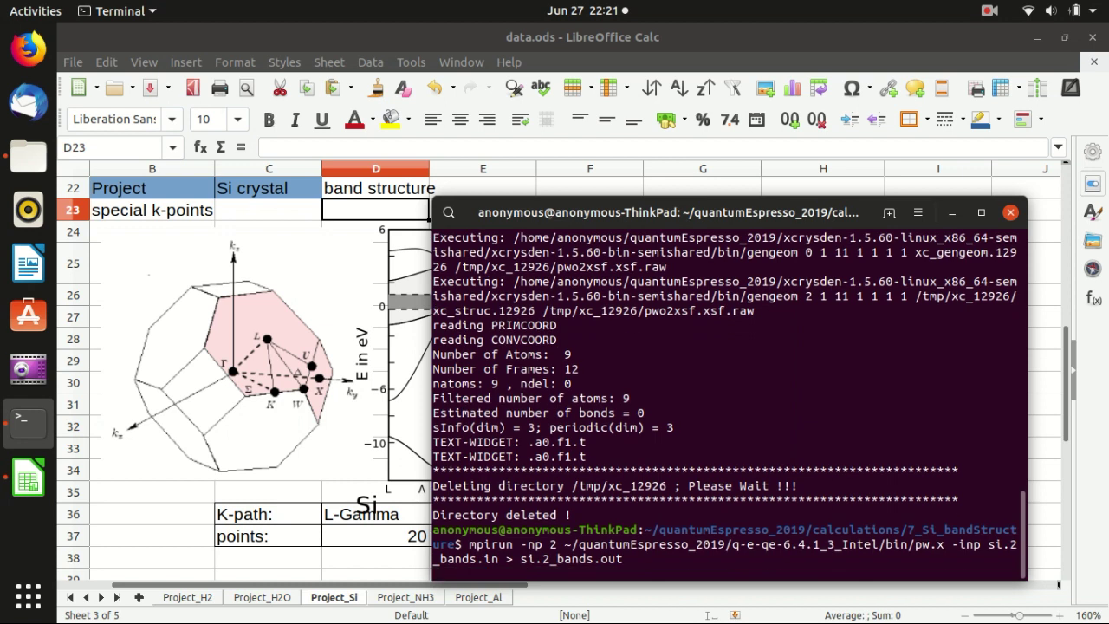
# Check the 7_Si_bandStructure folder for the bands output file and the terminal for the end of the run.
pyautogui.click(29, 156)
pyautogui.click(756, 294)
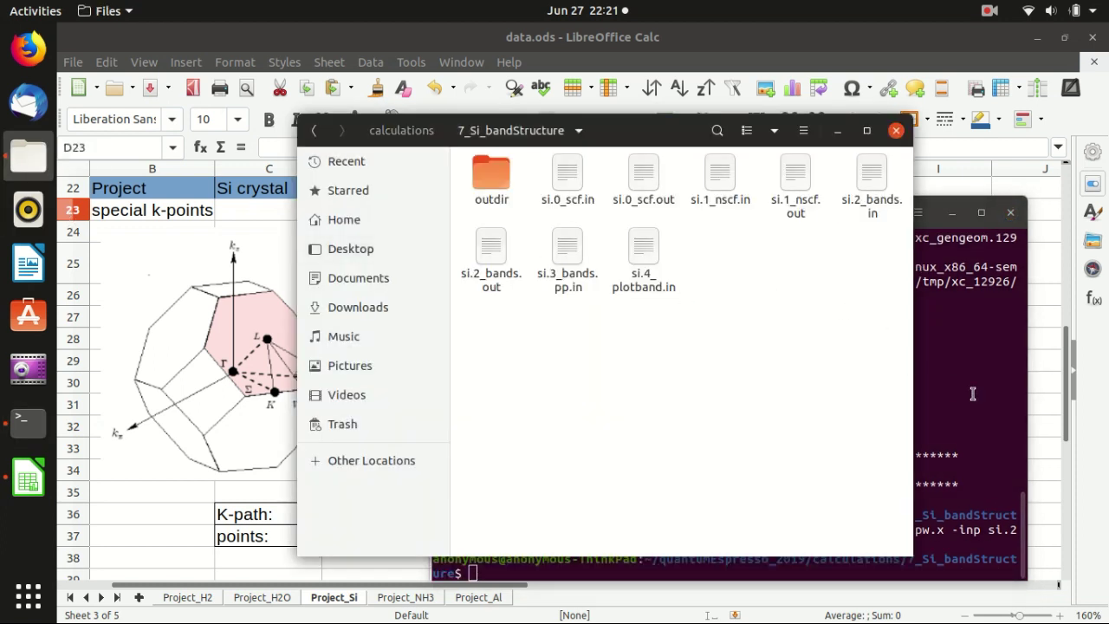
pyautogui.click(960, 371)
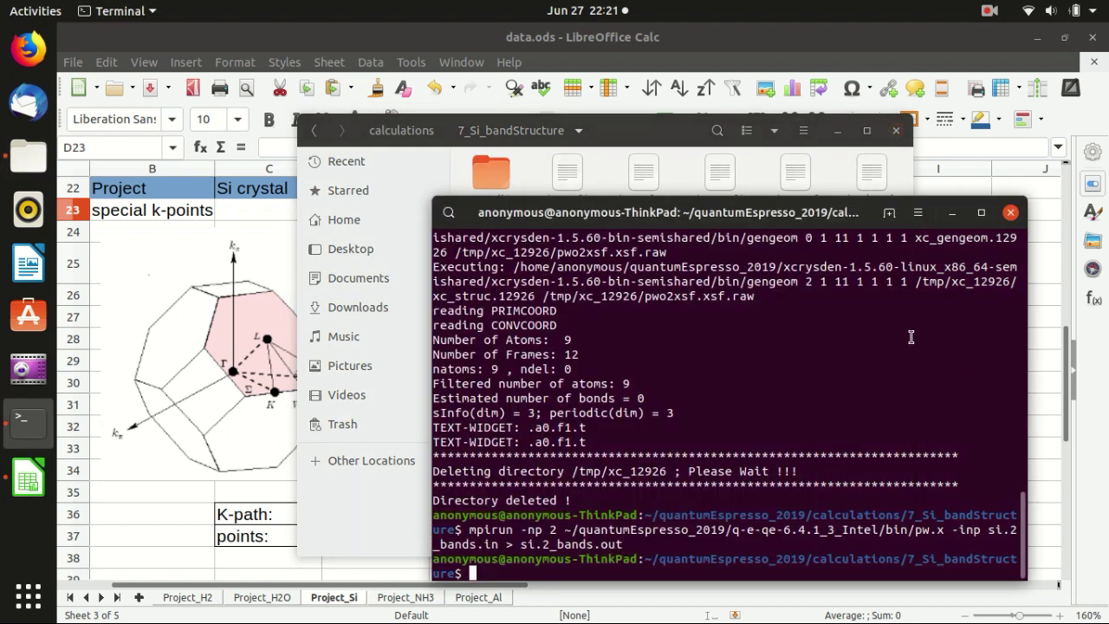
pyautogui.click(686, 153)
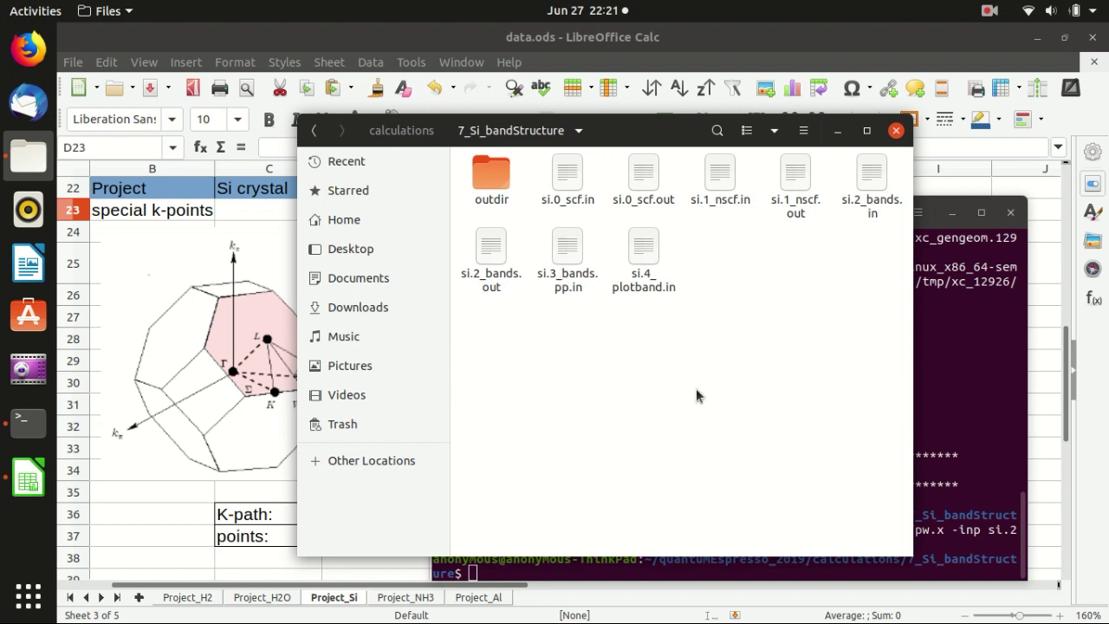
# Review the outdir, prefix and filband settings in si.3_bands.pp.in, close the file and return to the terminal.
pyautogui.doubleClick(568, 248)
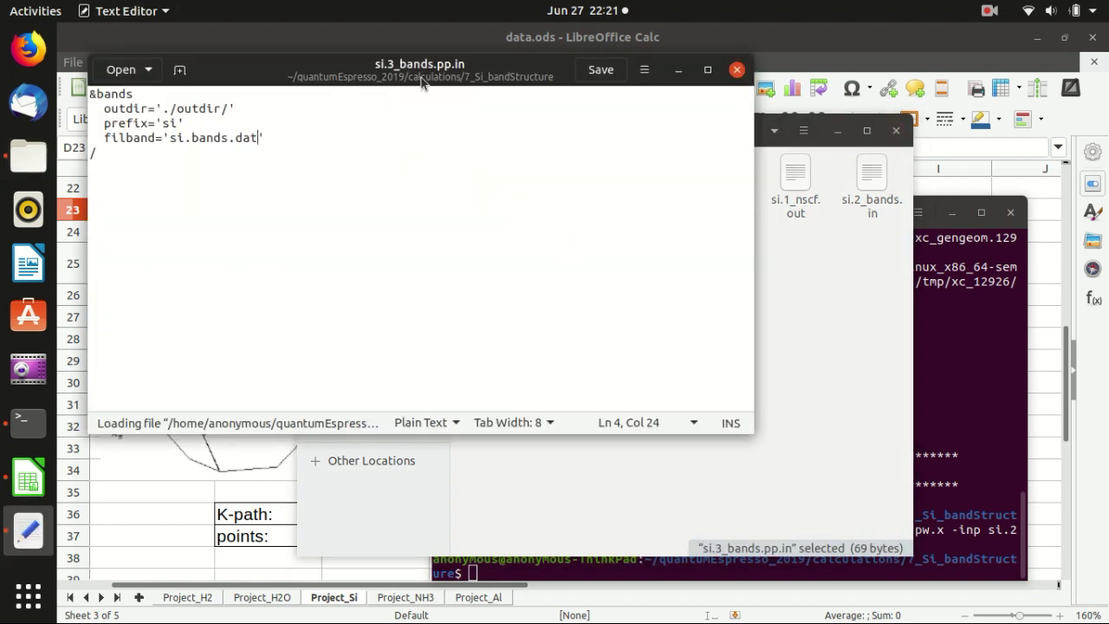
pyautogui.moveTo(450, 73); pyautogui.dragTo(524, 134)
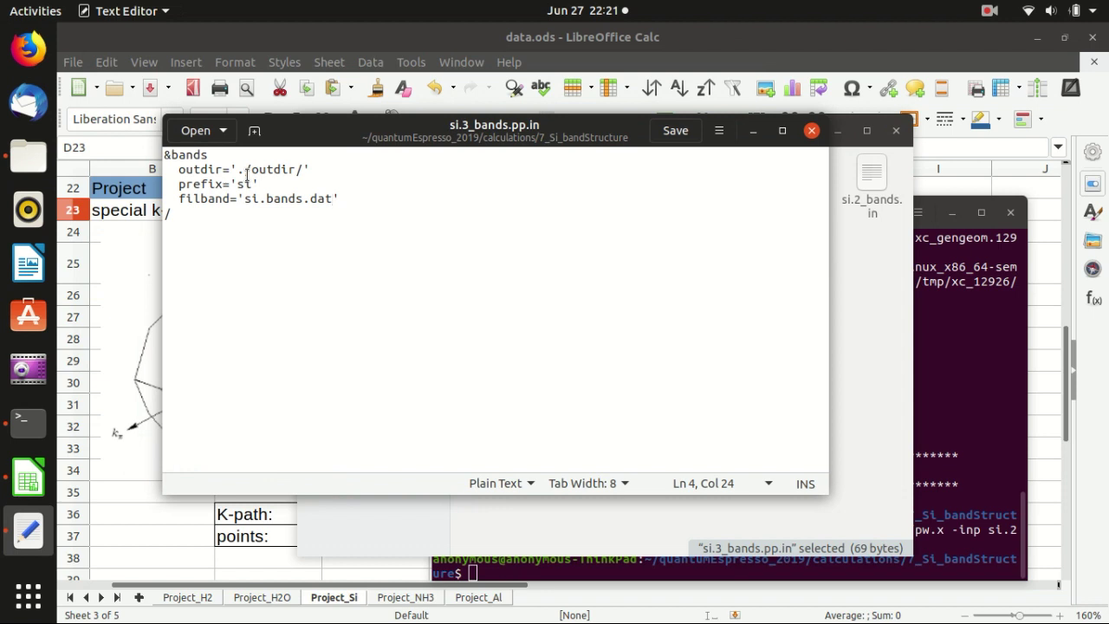
pyautogui.click(295, 199)
pyautogui.doubleClick(206, 199)
pyautogui.click(266, 199)
pyautogui.moveTo(245, 198); pyautogui.dragTo(329, 193)
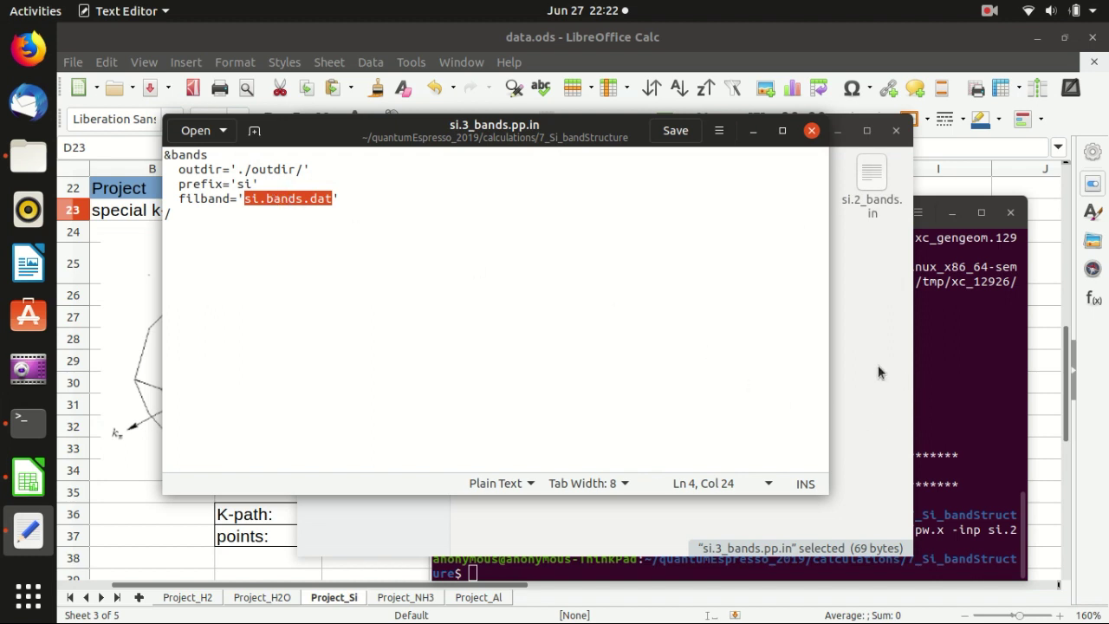
pyautogui.click(811, 131)
pyautogui.click(972, 378)
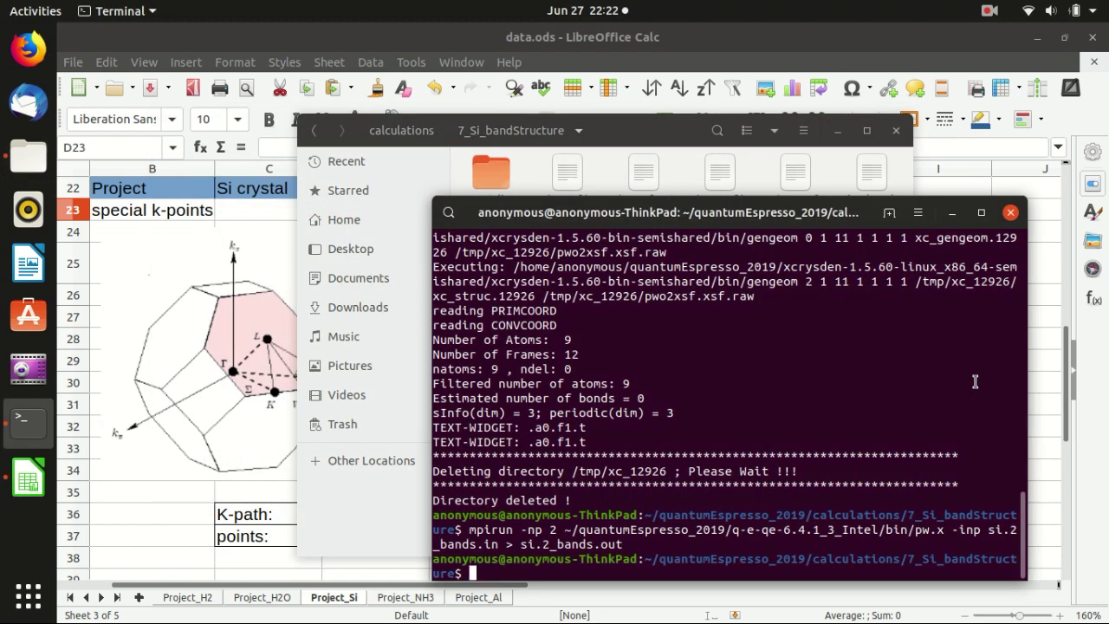
# Recall the last mpirun command in the terminal and replace the pw.x executable with band.x.
pyautogui.press('Up')
pyautogui.hotkey('ctrl', 'Left')
pyautogui.hotkey('ctrl', 'Left')
pyautogui.hotkey('ctrl', 'Left')
pyautogui.hotkey('ctrl', 'Left')
pyautogui.hotkey('ctrl', 'Left')
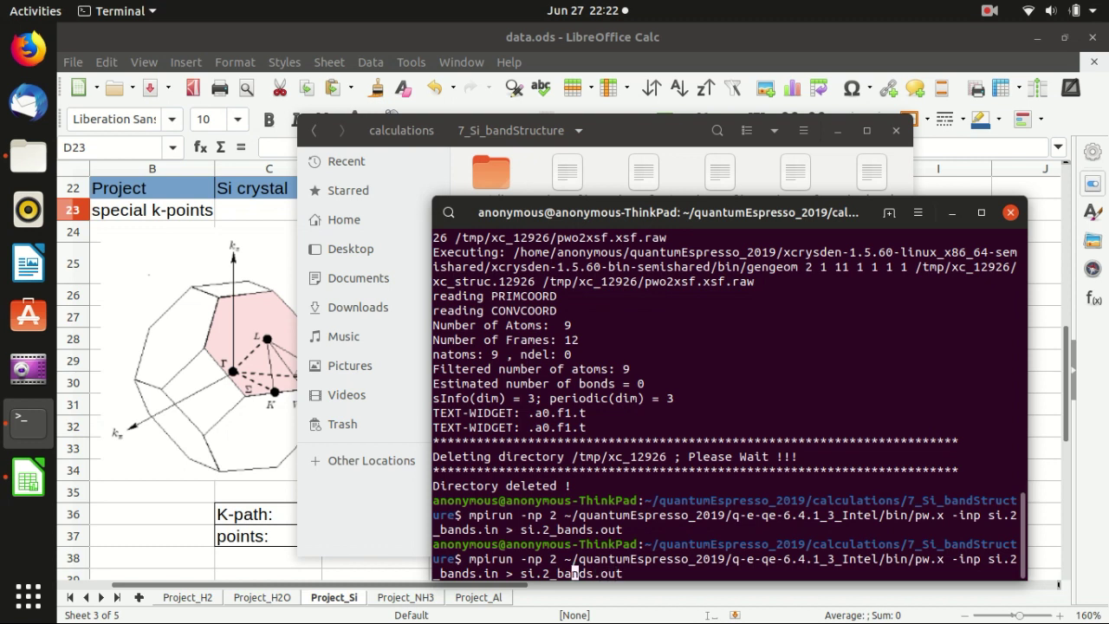
pyautogui.press('BackSpace')
pyautogui.press('BackSpace')
pyautogui.write('band')
pyautogui.hotkey('ctrl', 'Right')
pyautogui.hotkey('ctrl', 'Right')
pyautogui.hotkey('ctrl', 'Right')
pyautogui.hotkey('ctrl', 'Right')
pyautogui.hotkey('ctrl', 'Right')
pyautogui.hotkey('ctrl', 'Right')
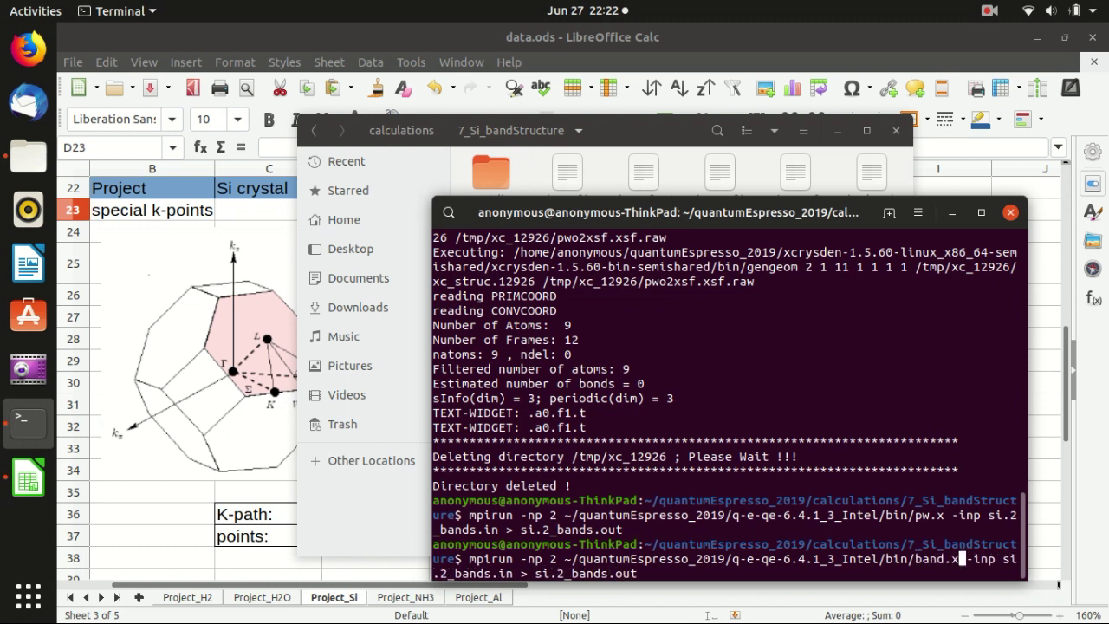
# Change the command's input file to si.3_bands.pp.in.
pyautogui.press('BackSpace')
pyautogui.press('BackSpace')
pyautogui.press('BackSpace')
pyautogui.press('BackSpace')
pyautogui.press('BackSpace')
pyautogui.press('BackSpace')
pyautogui.press('BackSpace')
pyautogui.press('BackSpace')
pyautogui.press('BackSpace')
pyautogui.press('BackSpace')
pyautogui.press('BackSpace')
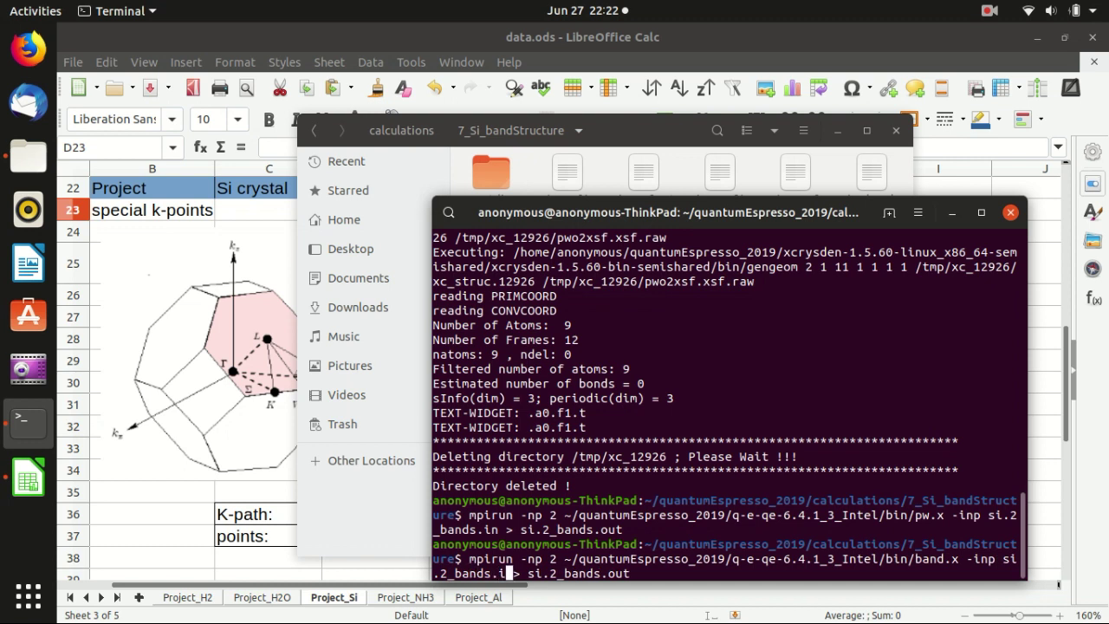
pyautogui.write('.3_bands.pp.in')
# Redirect the command's output to si.3_bands.pp.out and run it.
pyautogui.hotkey('ctrl', 'Right')
pyautogui.hotkey('ctrl', 'Right')
pyautogui.hotkey('ctrl', 'Right')
pyautogui.hotkey('ctrl', 'Right')
pyautogui.press('BackSpace')
pyautogui.press('BackSpace')
pyautogui.press('BackSpace')
pyautogui.press('BackSpace')
pyautogui.press('BackSpace')
pyautogui.press('BackSpace')
pyautogui.press('BackSpace')
pyautogui.press('BackSpace')
pyautogui.press('BackSpace')
pyautogui.press('BackSpace')
pyautogui.press('BackSpace')
pyautogui.write('3')
pyautogui.press('Tab')
pyautogui.press('BackSpace')
pyautogui.write('out')
pyautogui.press('Return')
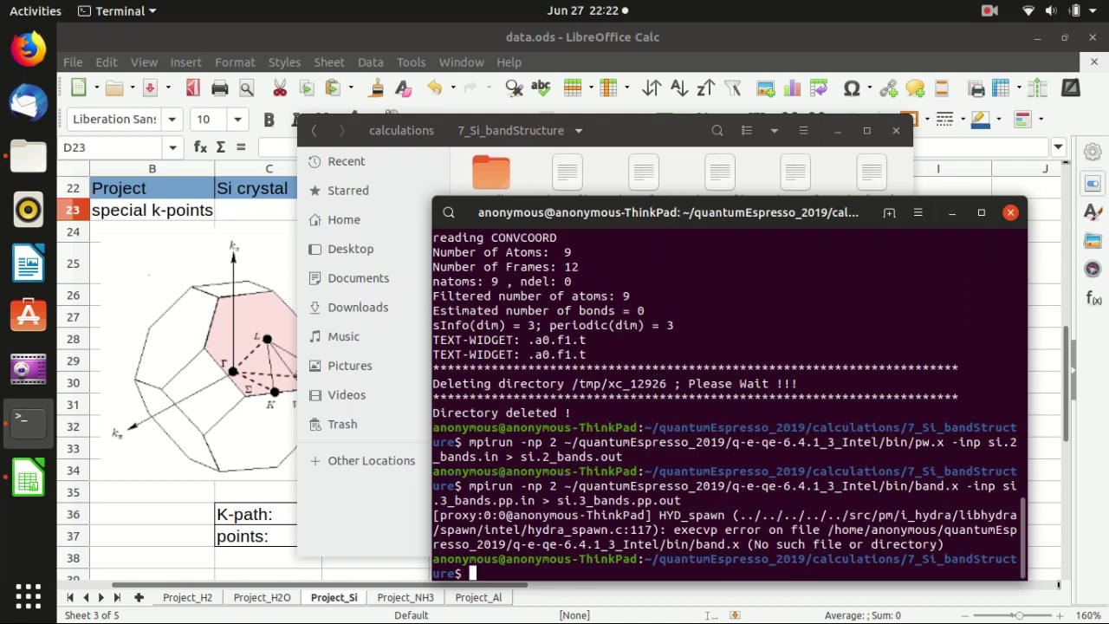
# Recall the post-processing command, correct the executable name to bands.x and run it again.
pyautogui.press('Up')
pyautogui.press('Left')
pyautogui.press('Left')
pyautogui.press('Left')
pyautogui.press('Left')
pyautogui.press('Left')
pyautogui.press('Left')
pyautogui.press('Left')
pyautogui.press('Left')
pyautogui.press('Left')
pyautogui.press('Left')
pyautogui.press('Left')
pyautogui.press('Left')
pyautogui.press('Left')
pyautogui.press('Left')
pyautogui.press('Left')
pyautogui.press('Left')
pyautogui.press('Left')
pyautogui.press('Left')
pyautogui.press('Left')
pyautogui.press('Left')
pyautogui.press('Left')
pyautogui.press('Left')
pyautogui.press('Left')
pyautogui.press('Left')
pyautogui.press('Left')
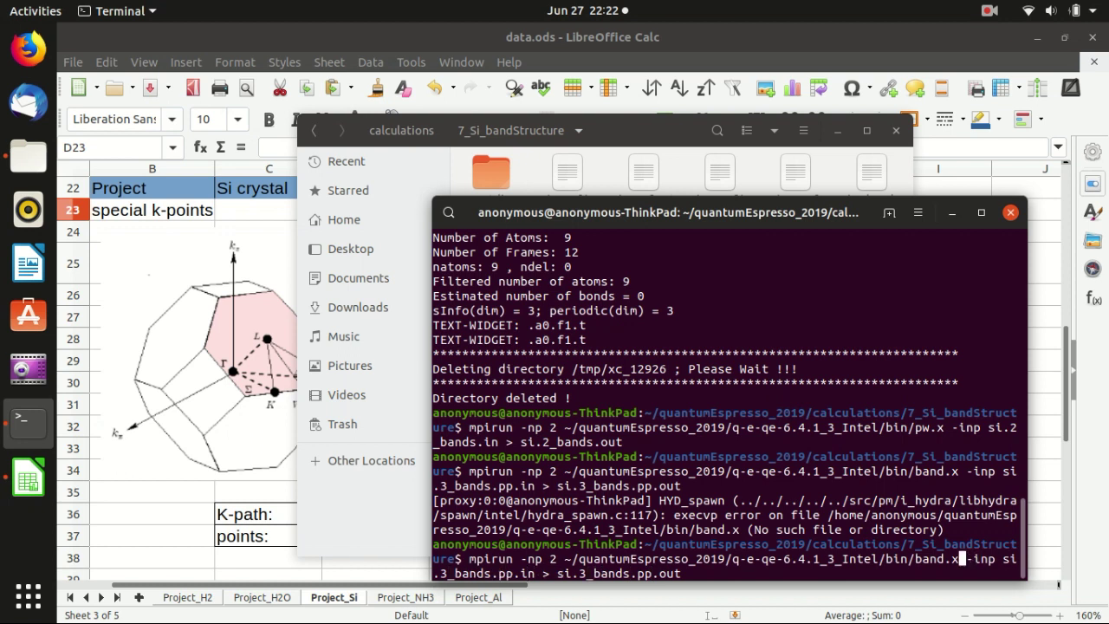
pyautogui.write('s')
pyautogui.press('Return')
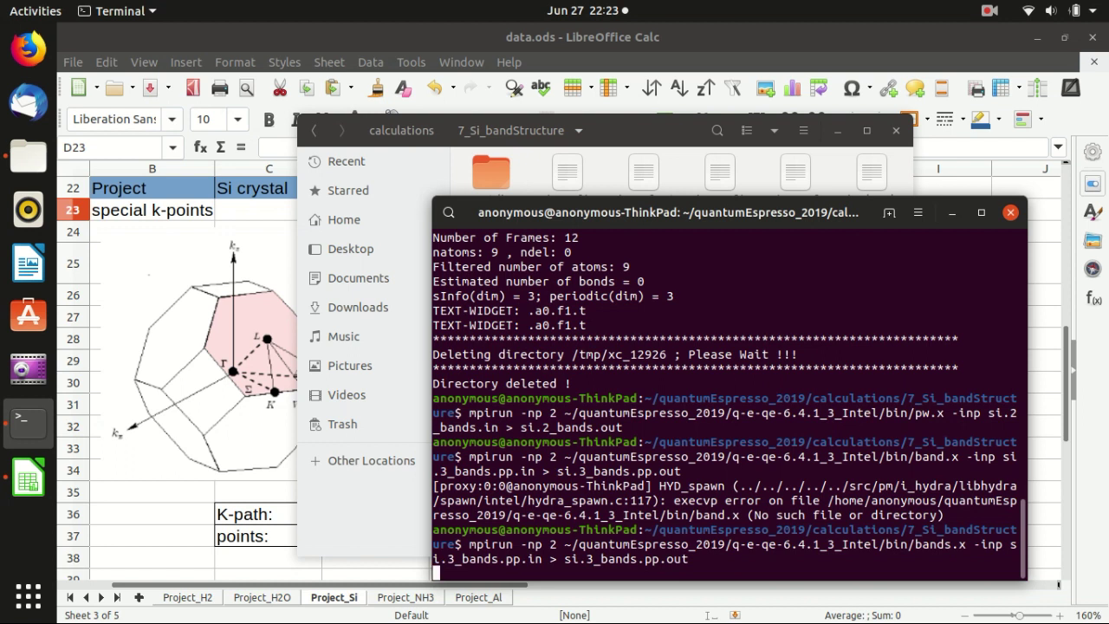
# Check the terminal for the end of the run and the 7_Si_bandStructure folder for the generated si.bands.dat files.
pyautogui.click(676, 140)
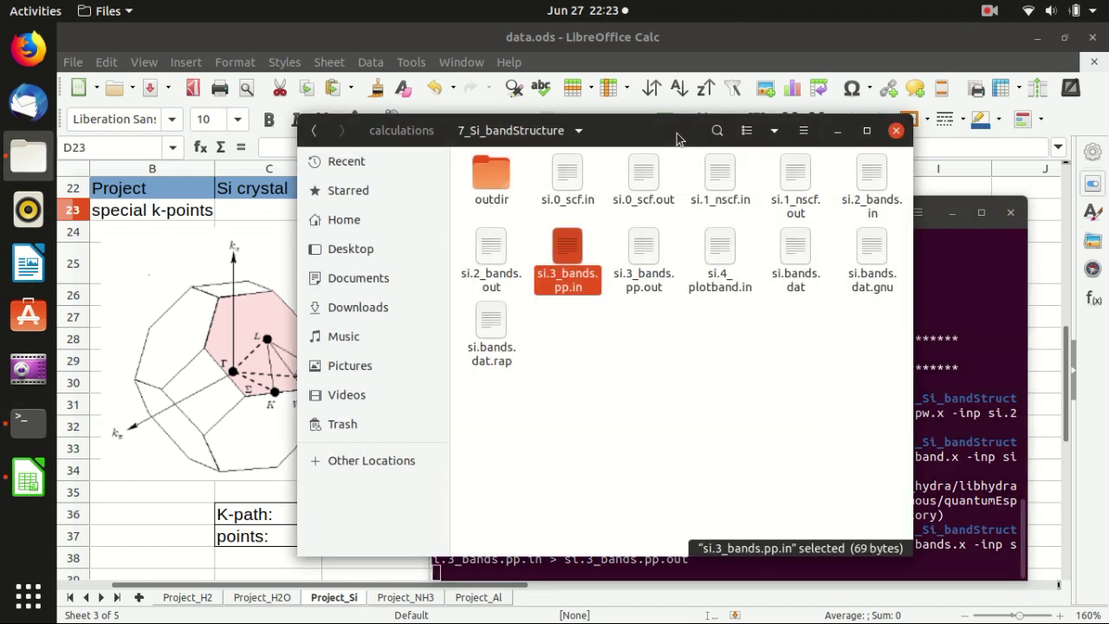
pyautogui.click(960, 300)
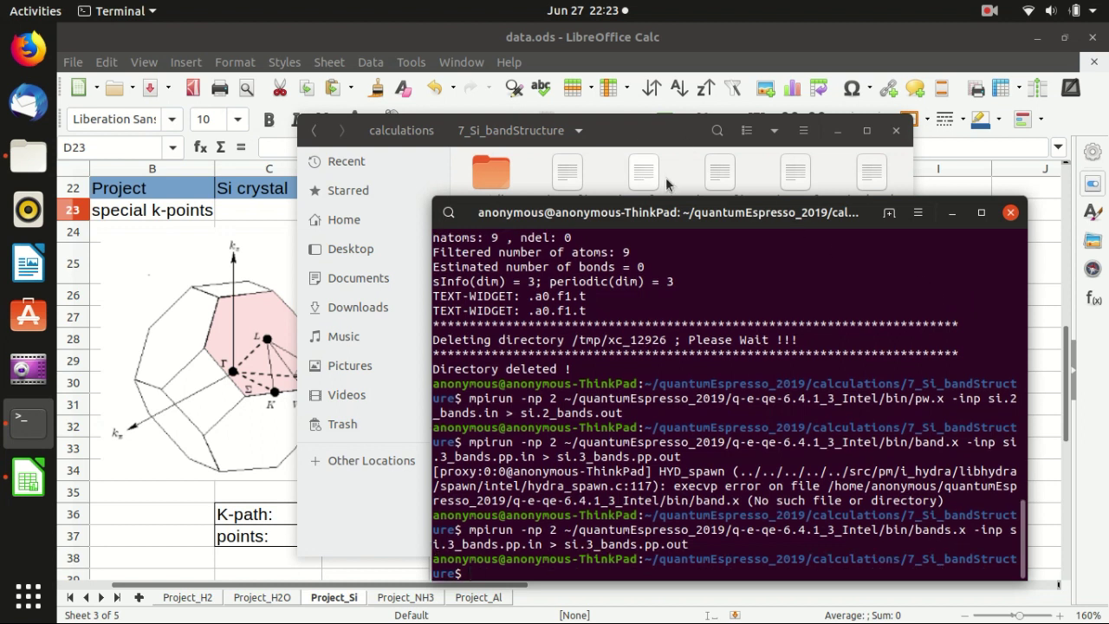
pyautogui.moveTo(645, 141); pyautogui.dragTo(597, 100)
pyautogui.click(633, 331)
pyautogui.click(736, 210)
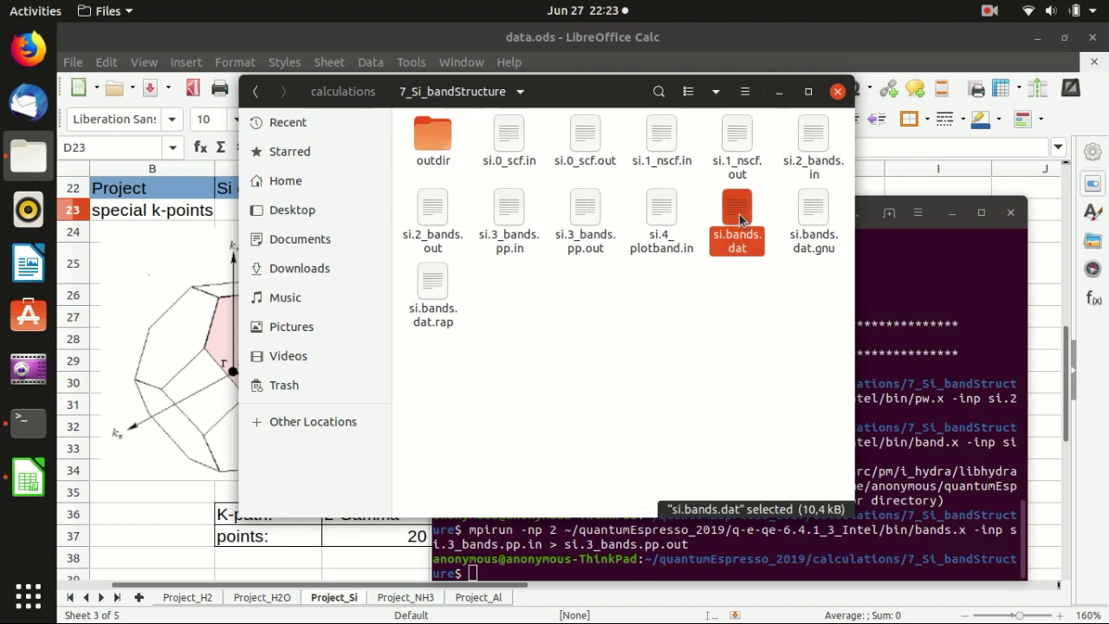
pyautogui.click(750, 331)
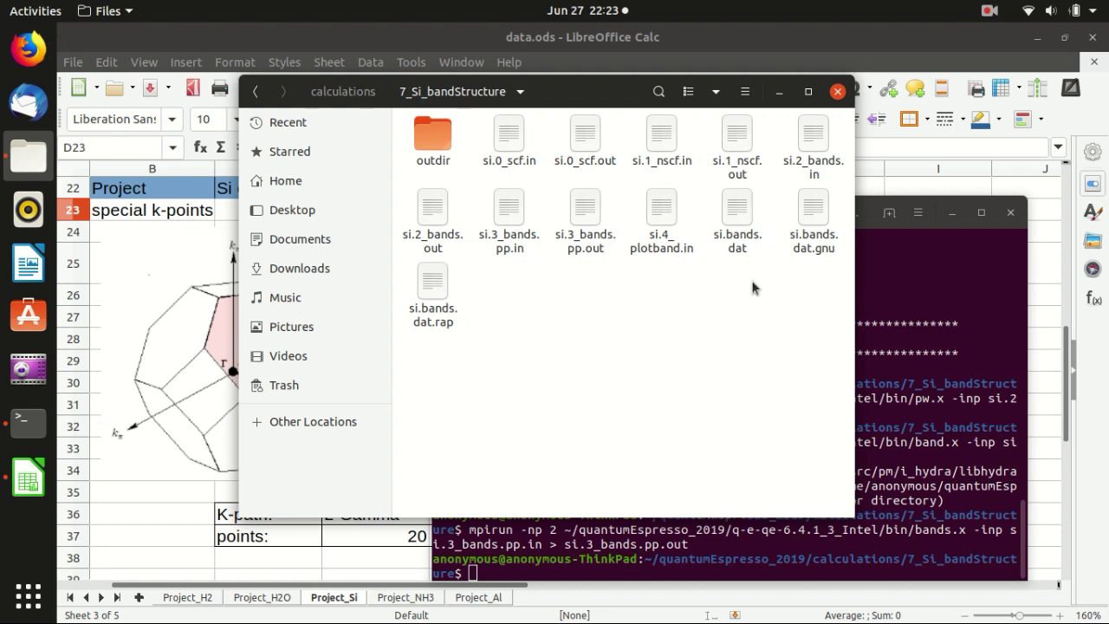
# View the contents of si.bands.dat and si.bands.dat.gnu, closing each file again.
pyautogui.doubleClick(734, 211)
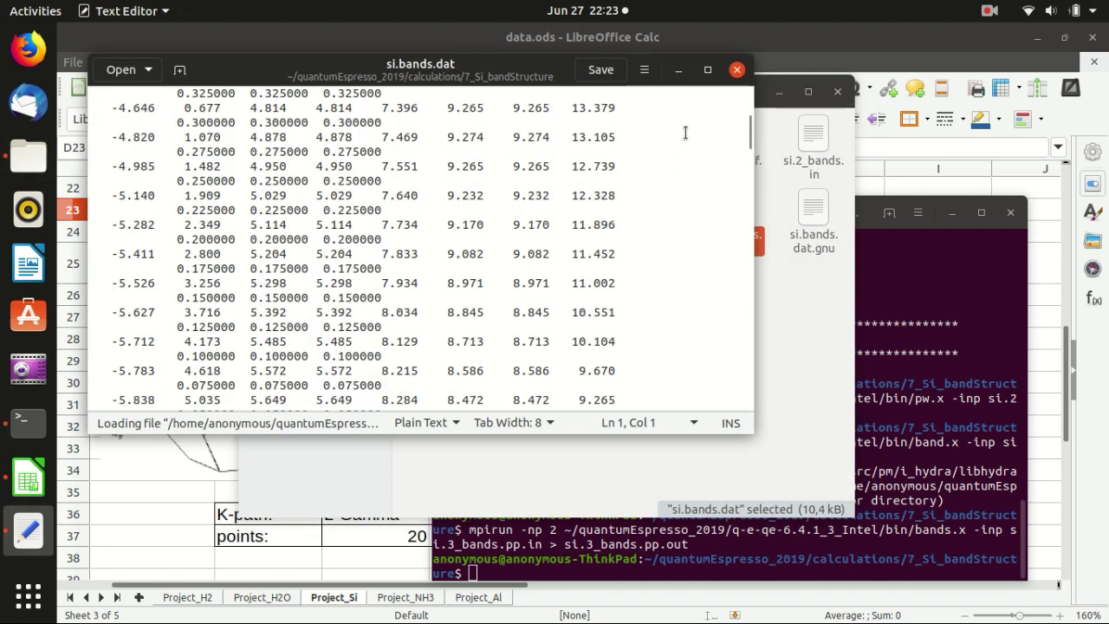
pyautogui.click(736, 69)
pyautogui.click(919, 361)
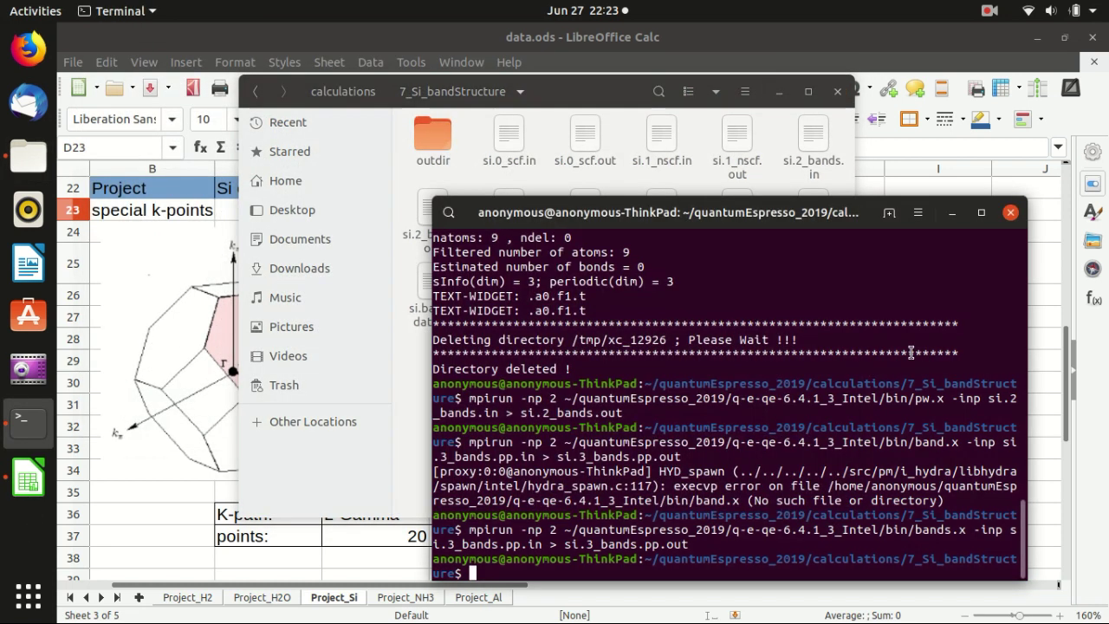
pyautogui.click(628, 102)
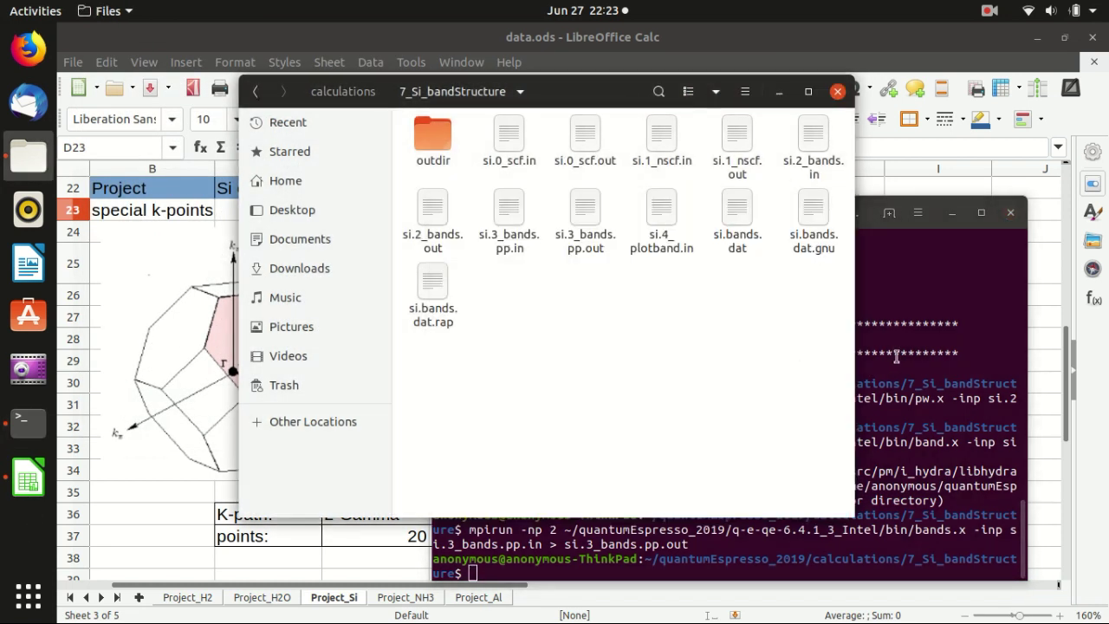
pyautogui.doubleClick(799, 212)
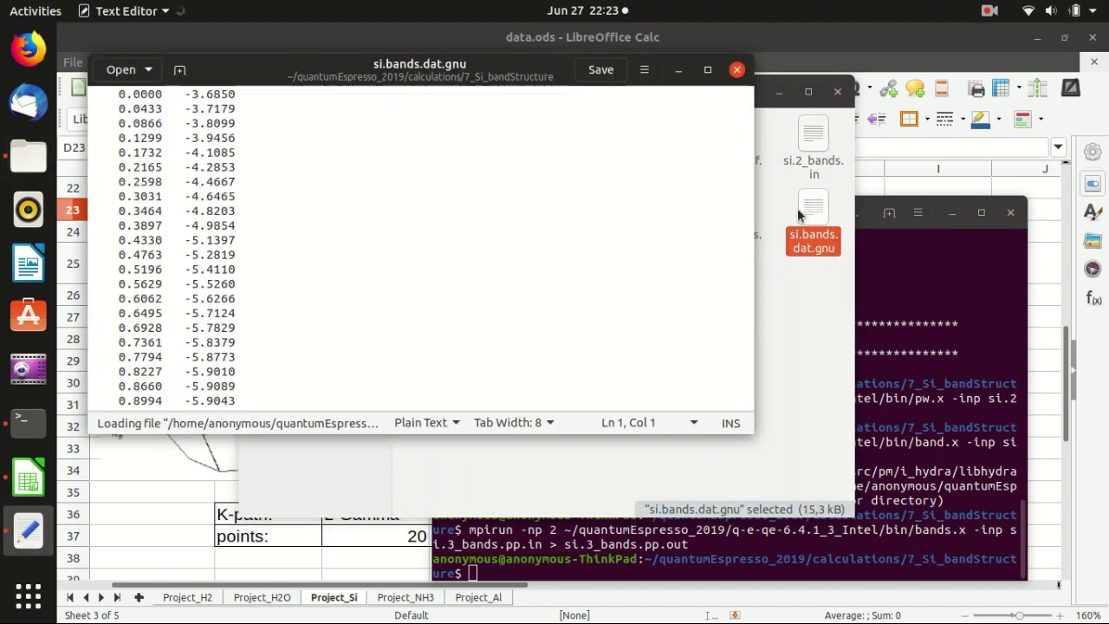
pyautogui.click(736, 69)
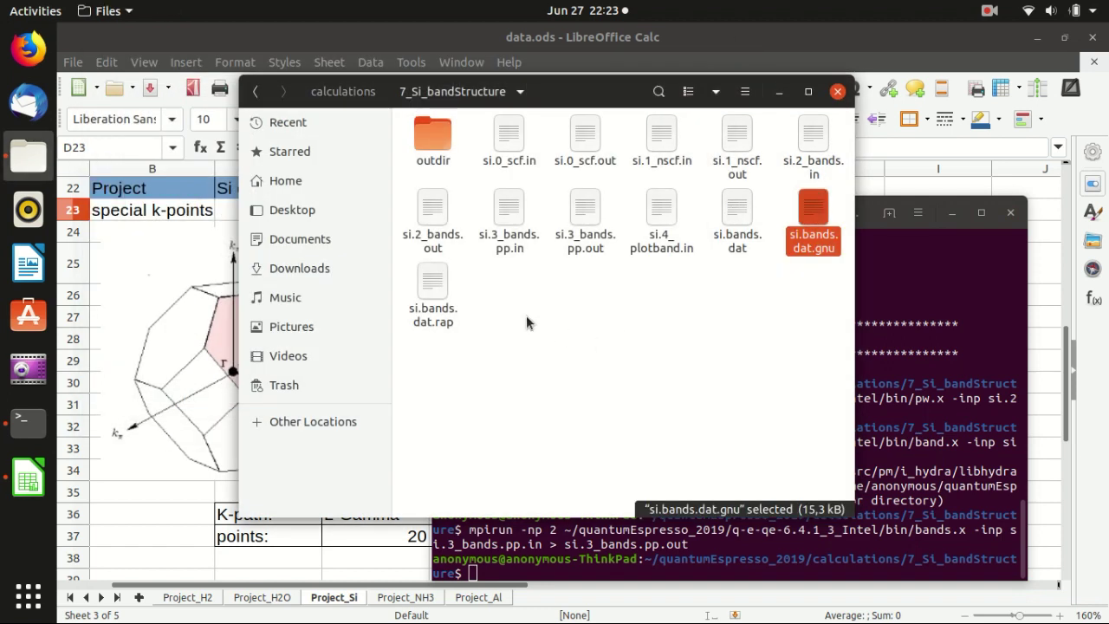
# Open si.4_plotband.in and look over its plotting parameters, starting with the data file name on the first line.
pyautogui.click(655, 221)
pyautogui.doubleClick(654, 216)
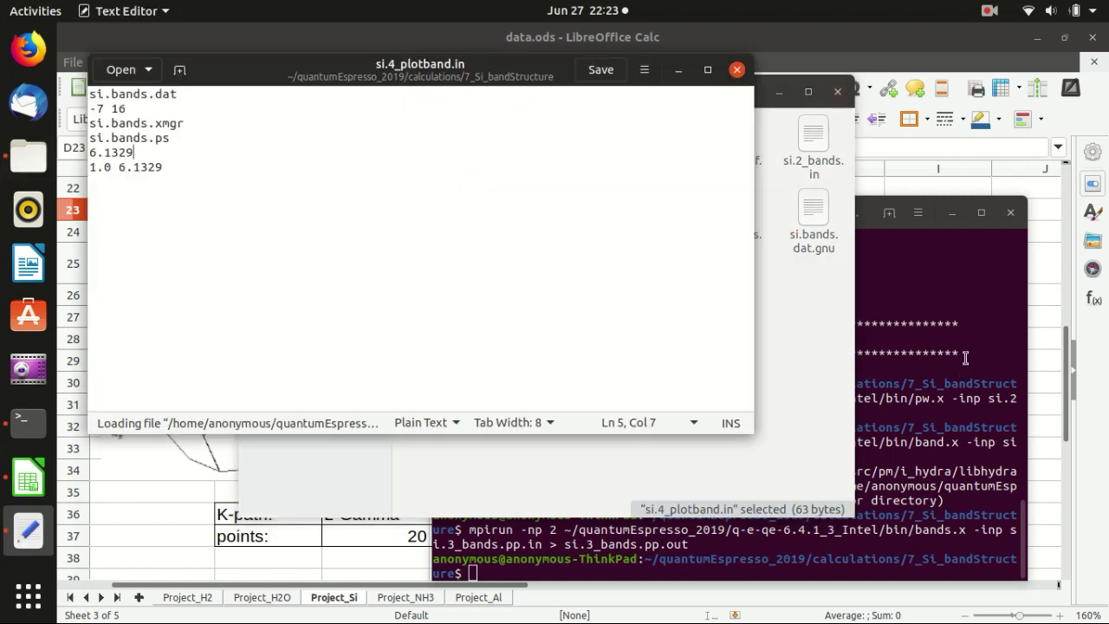
pyautogui.click(959, 346)
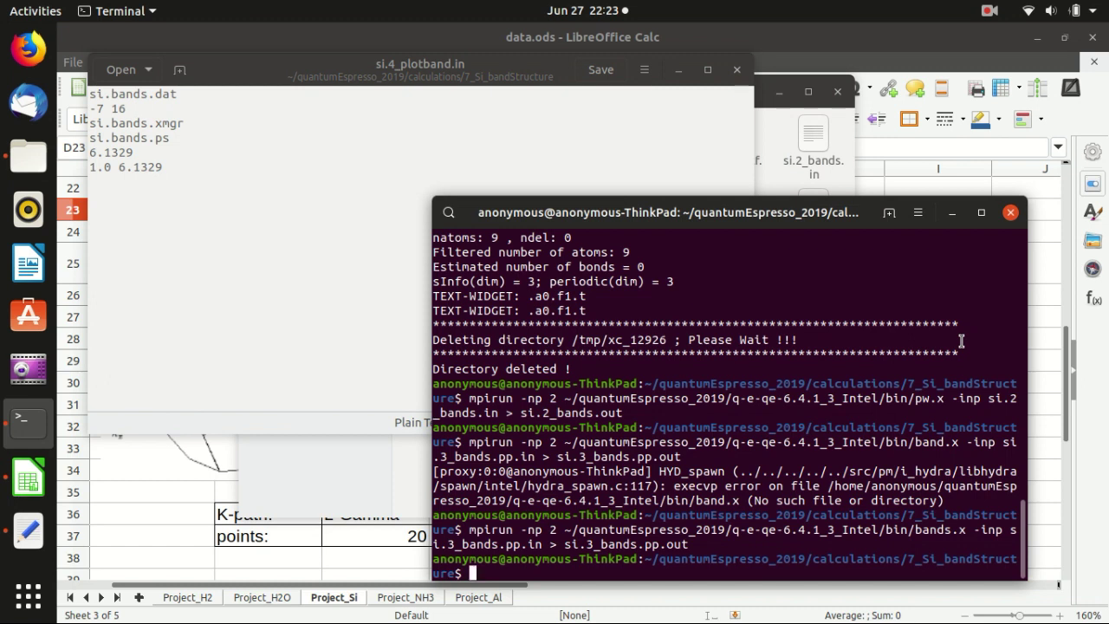
pyautogui.click(461, 124)
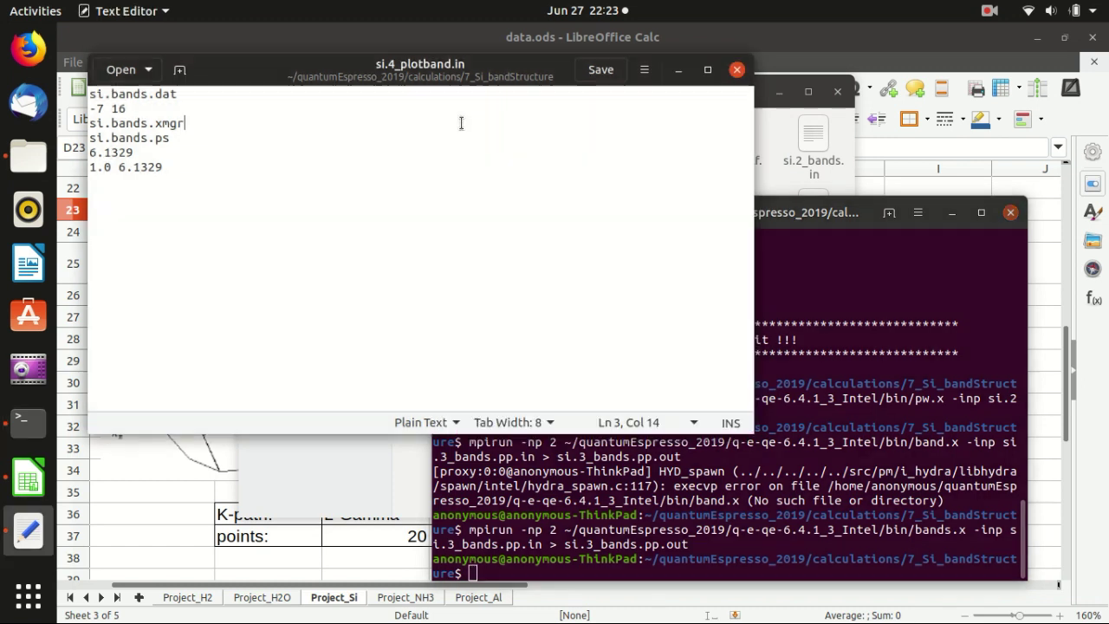
pyautogui.moveTo(163, 169); pyautogui.dragTo(90, 92)
pyautogui.click(276, 172)
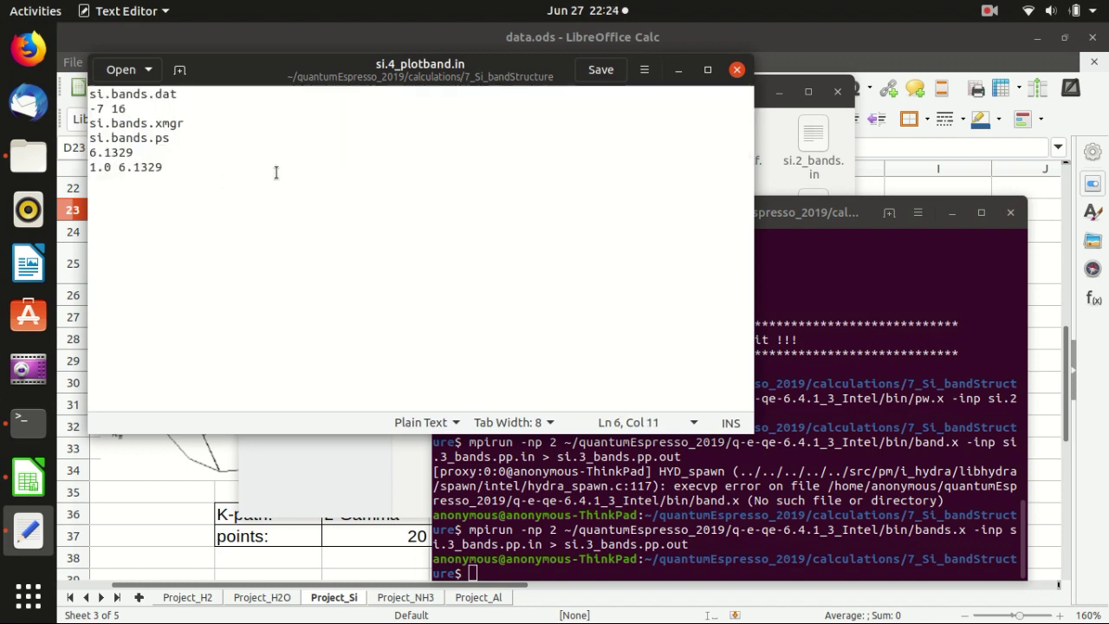
pyautogui.click(183, 95)
pyautogui.moveTo(184, 95); pyautogui.dragTo(74, 97)
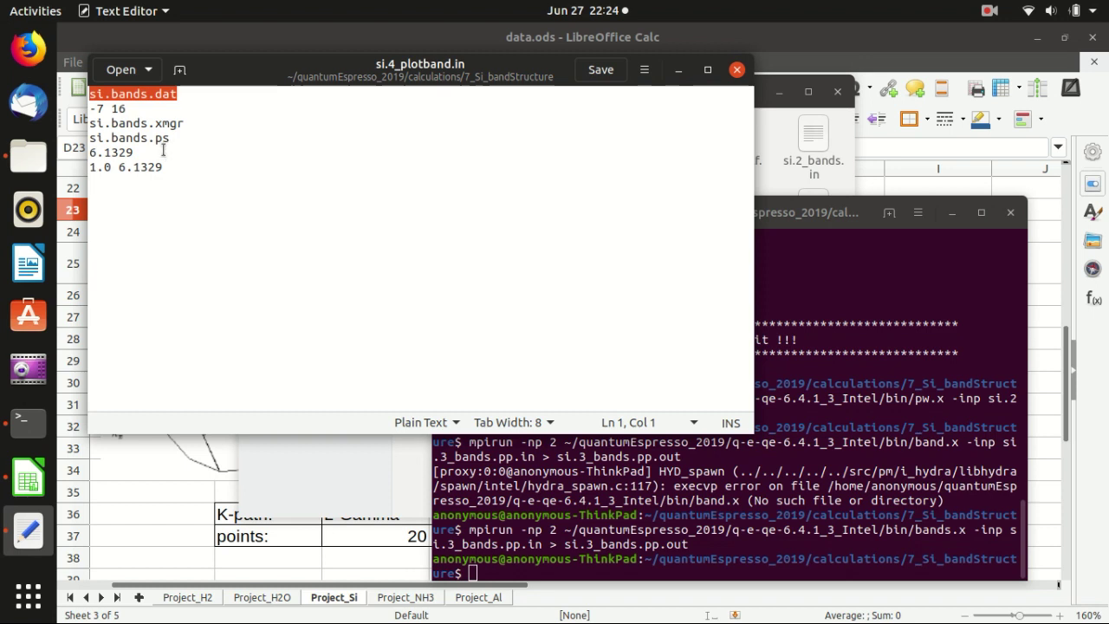
# Examine the data file name and the energy range line in si.4_plotband.in.
pyautogui.moveTo(244, 75); pyautogui.dragTo(266, 95)
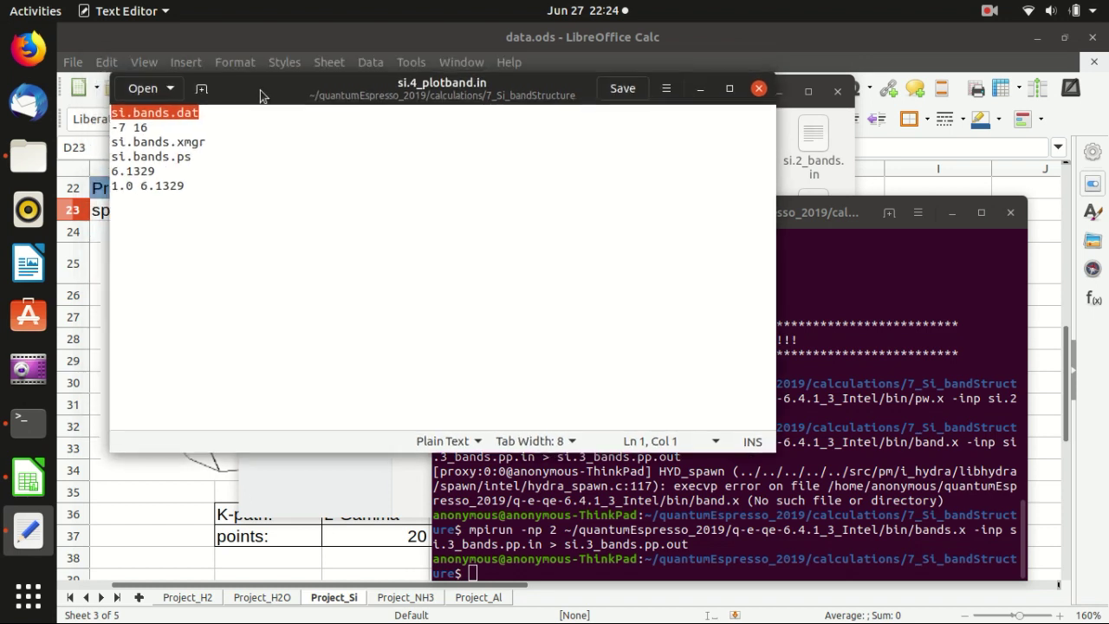
pyautogui.click(213, 118)
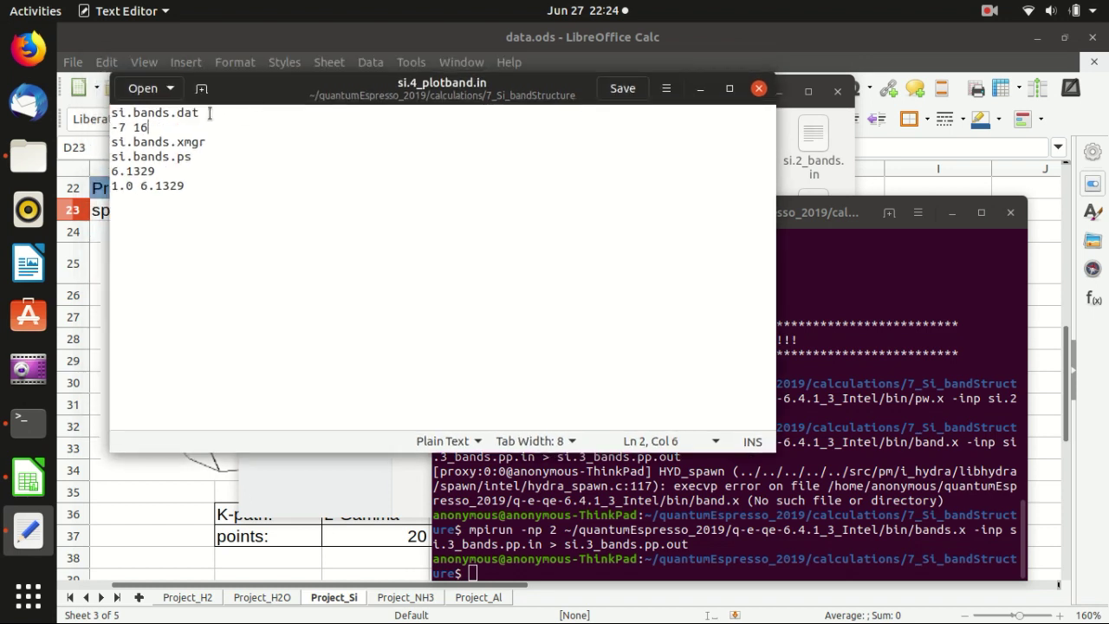
pyautogui.moveTo(202, 113); pyautogui.dragTo(104, 118)
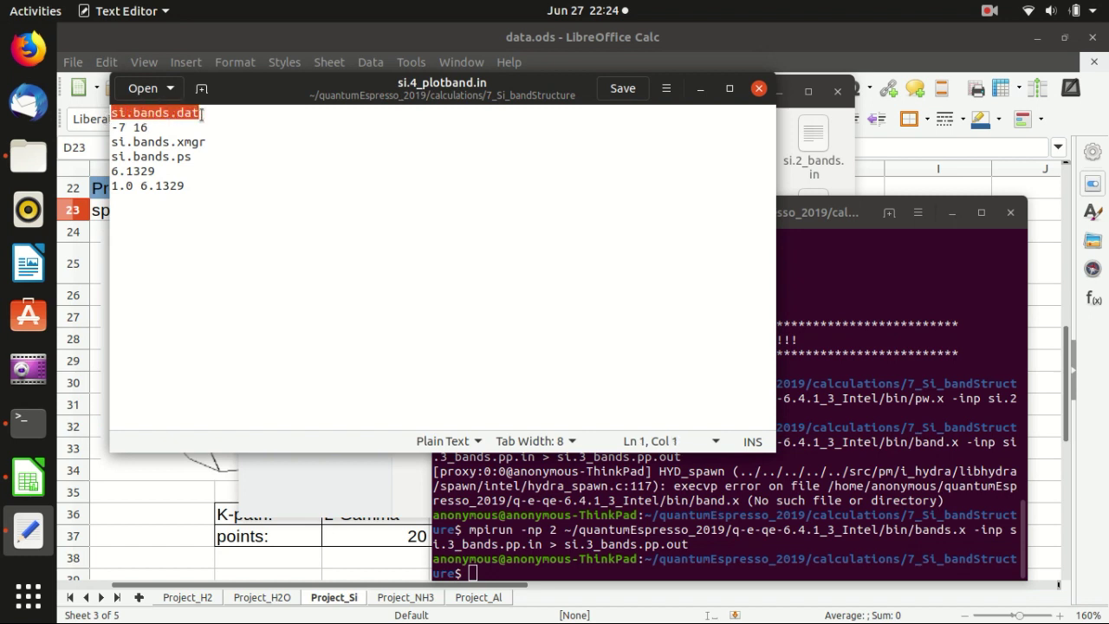
pyautogui.click(171, 129)
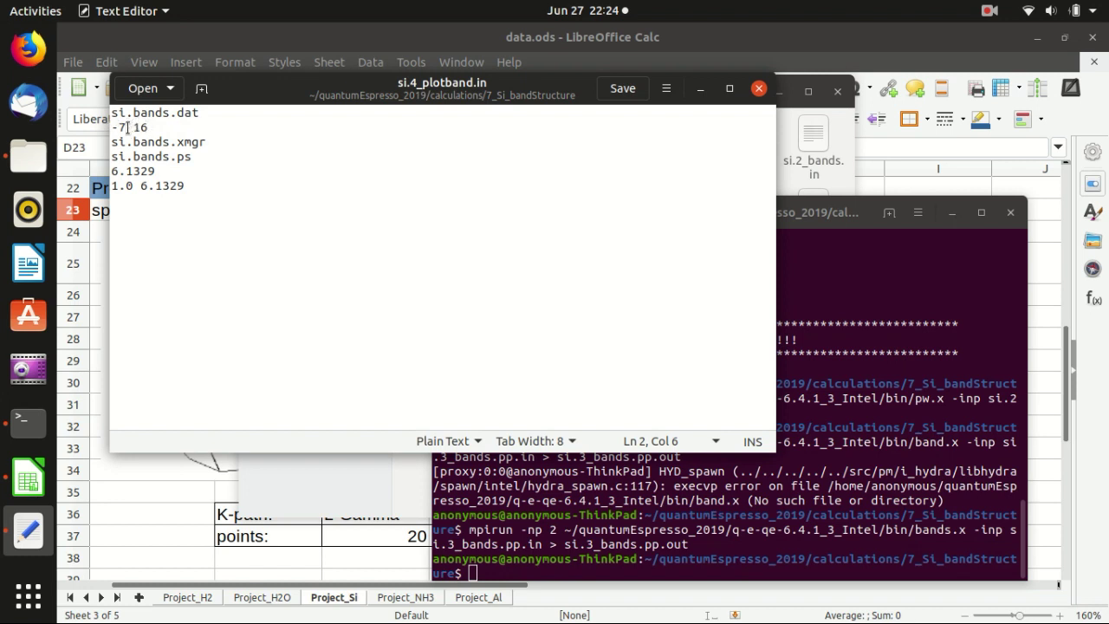
pyautogui.moveTo(127, 127)
pyautogui.mouseDown()
pyautogui.moveTo(111, 128)
pyautogui.moveTo(148, 128)
pyautogui.moveTo(133, 127)
pyautogui.mouseUp()
pyautogui.click(163, 143)
# Open si.2_bands.out from the 7_Si_bandStructure folder and find the band energies listed for each k-point.
pyautogui.click(29, 156)
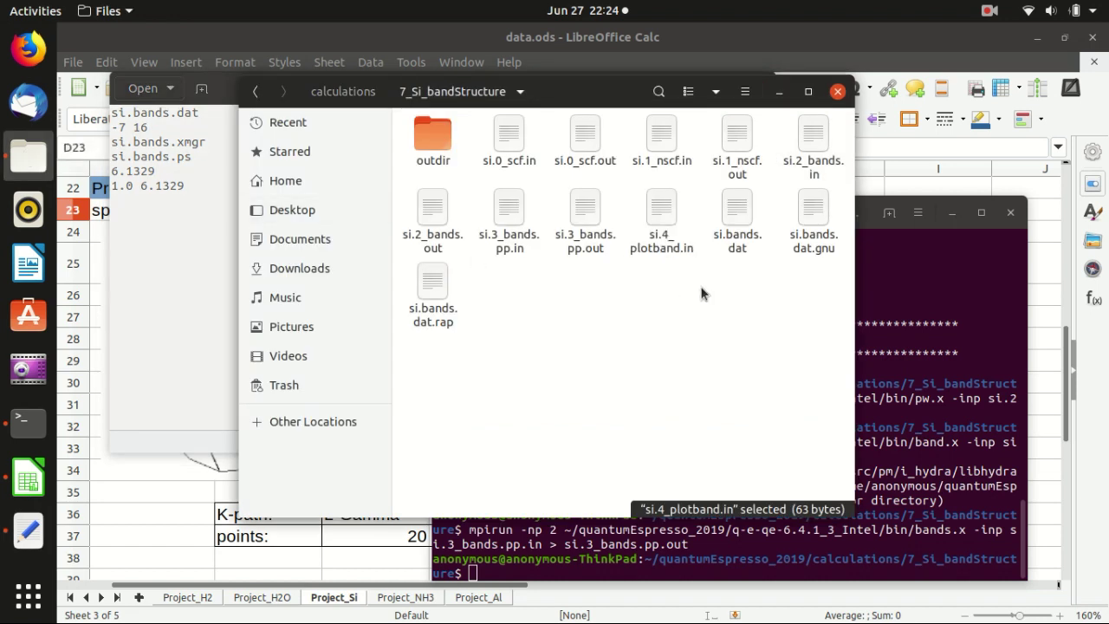
pyautogui.click(584, 140)
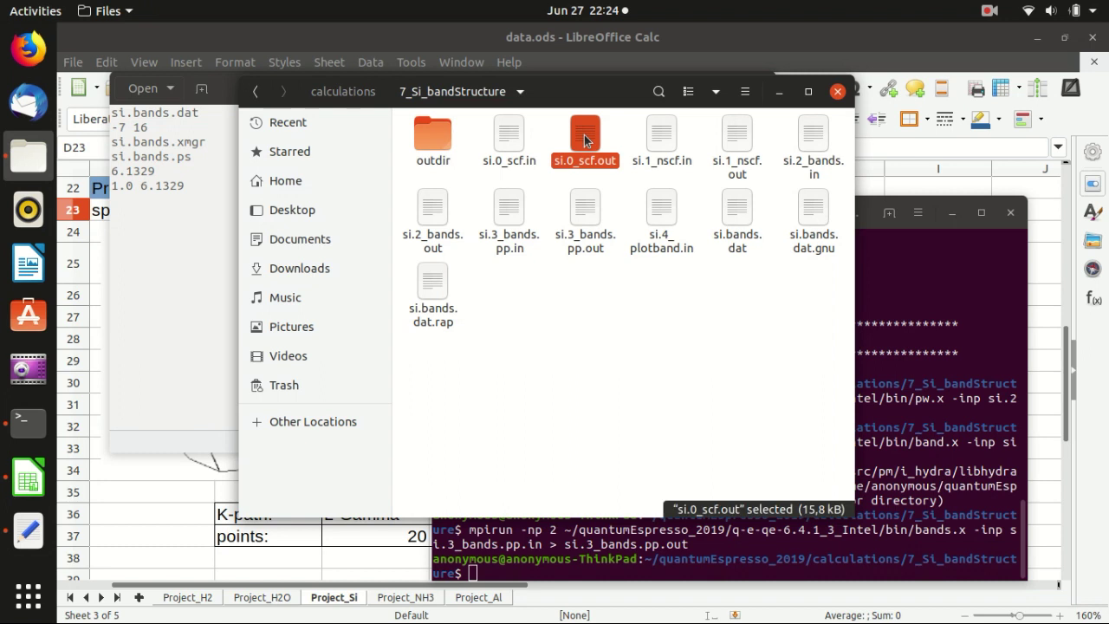
pyautogui.click(735, 141)
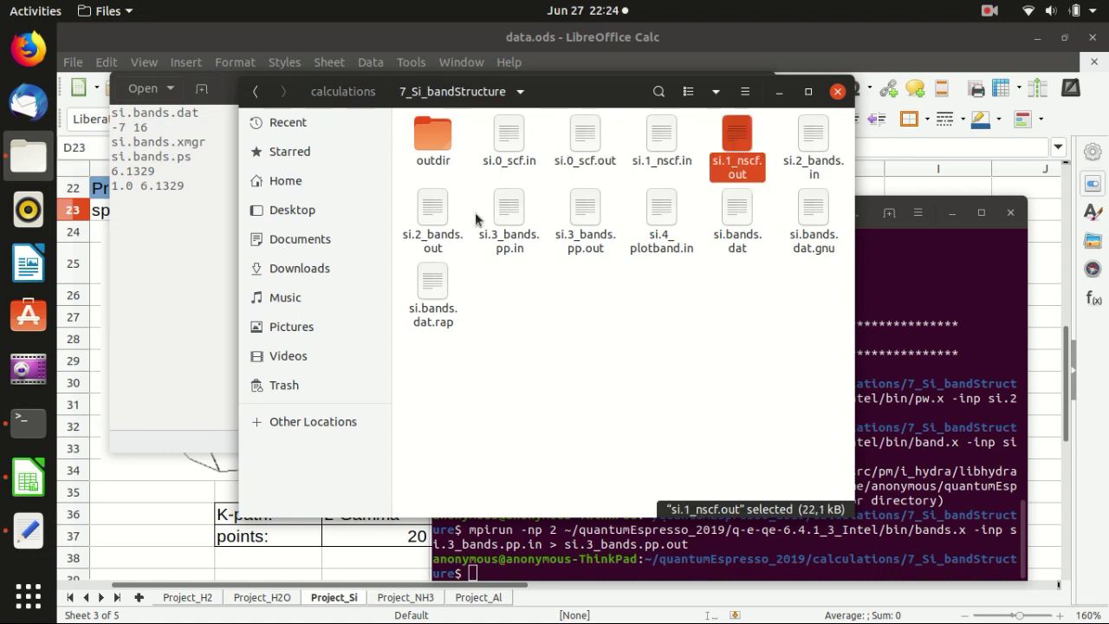
pyautogui.click(433, 215)
pyautogui.doubleClick(433, 215)
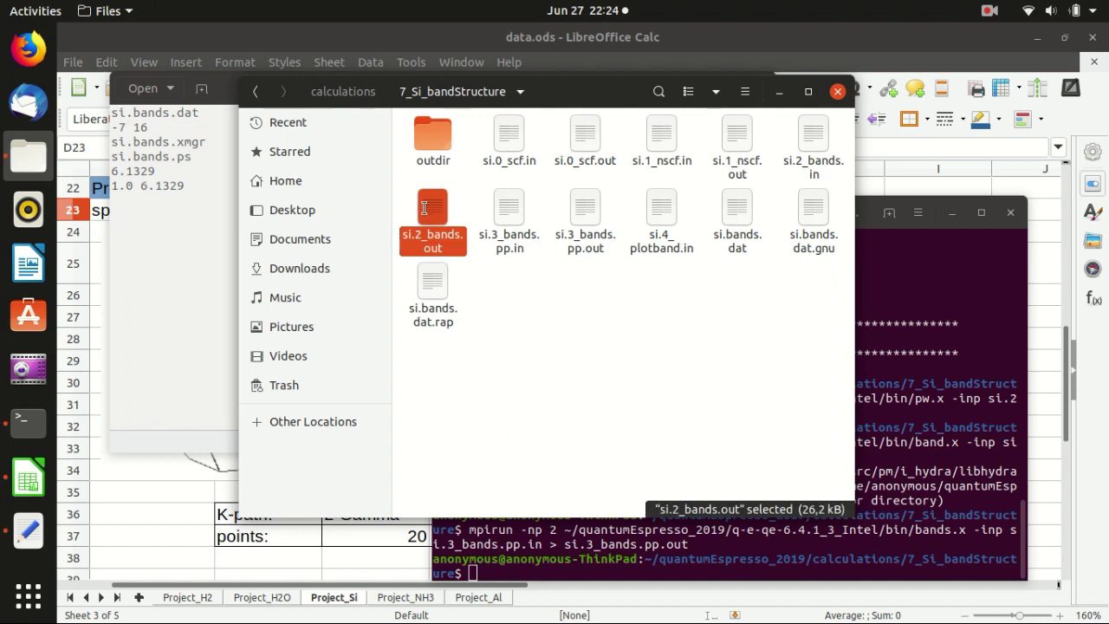
pyautogui.scroll(-10, 540, 234)
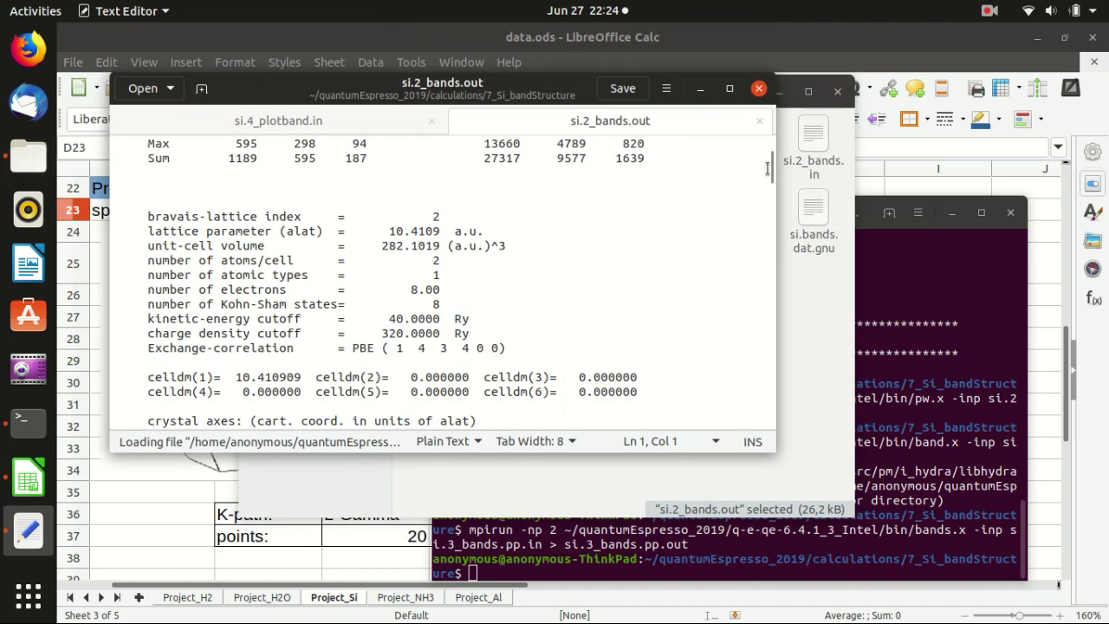
pyautogui.moveTo(770, 163); pyautogui.dragTo(756, 262)
pyautogui.click(520, 243)
pyautogui.scroll(3, 498, 234)
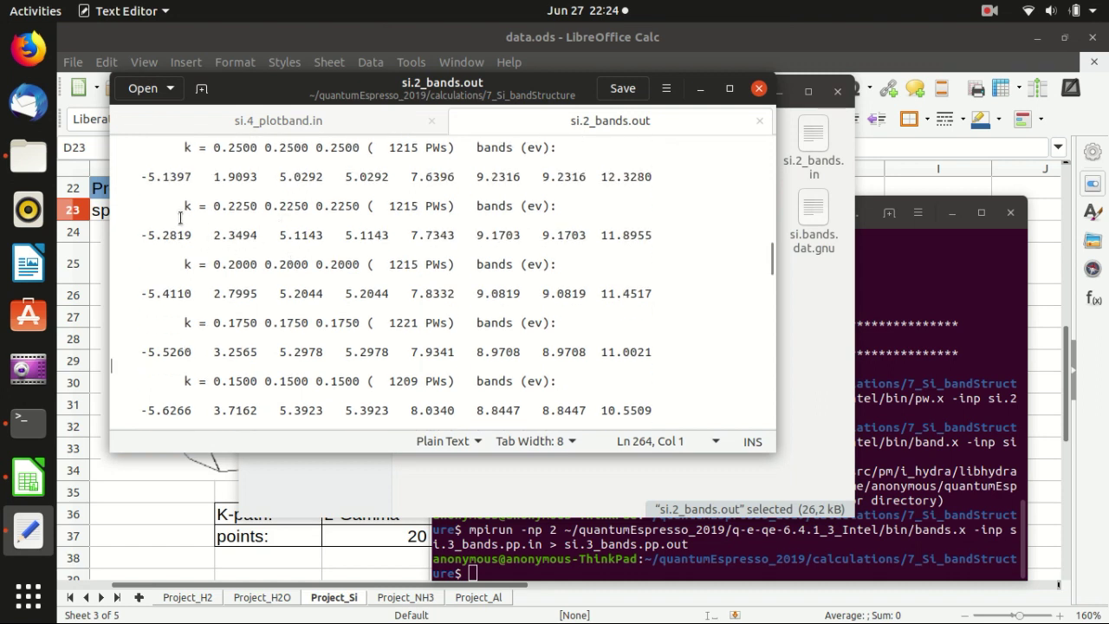
pyautogui.scroll(3, 567, 252)
# Examine the coordinates and eight band energies of the 0.3250 0.3250 0.3250 k-point, and look through the k-points further down.
pyautogui.tripleClick(501, 180)
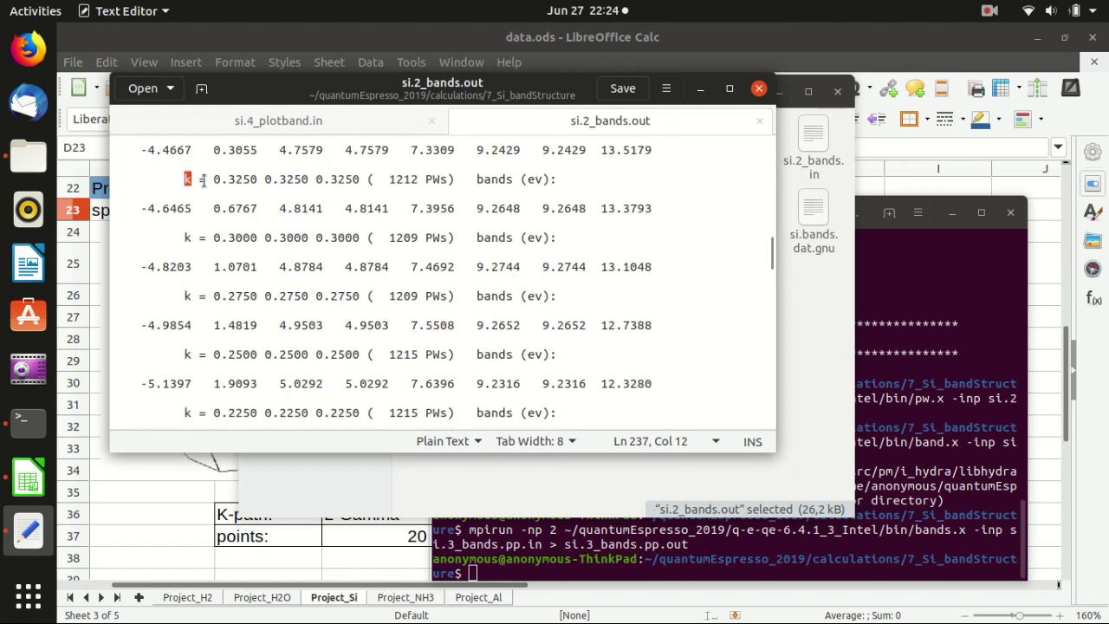
pyautogui.moveTo(184, 179); pyautogui.dragTo(374, 179)
pyautogui.click(161, 208)
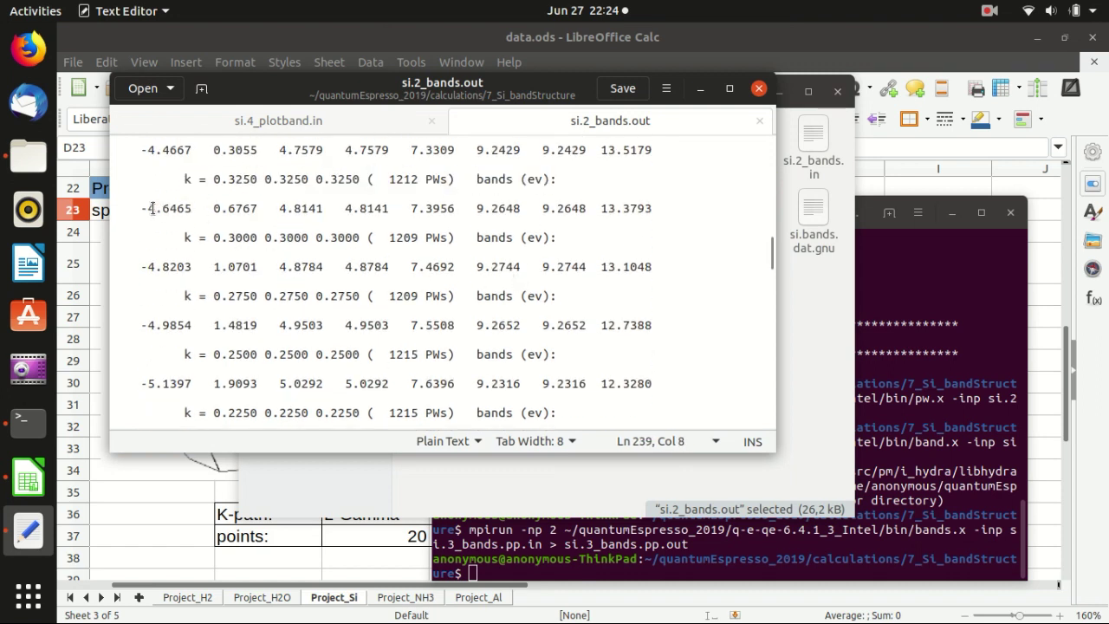
pyautogui.click(305, 209)
pyautogui.click(663, 208)
pyautogui.tripleClick(662, 208)
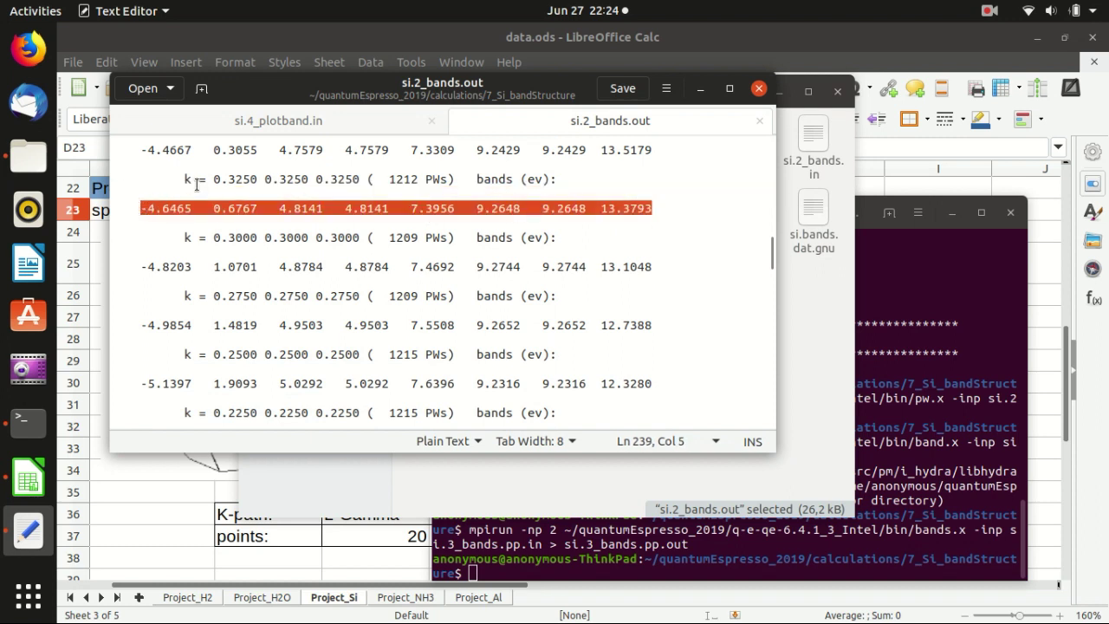
pyautogui.click(200, 179)
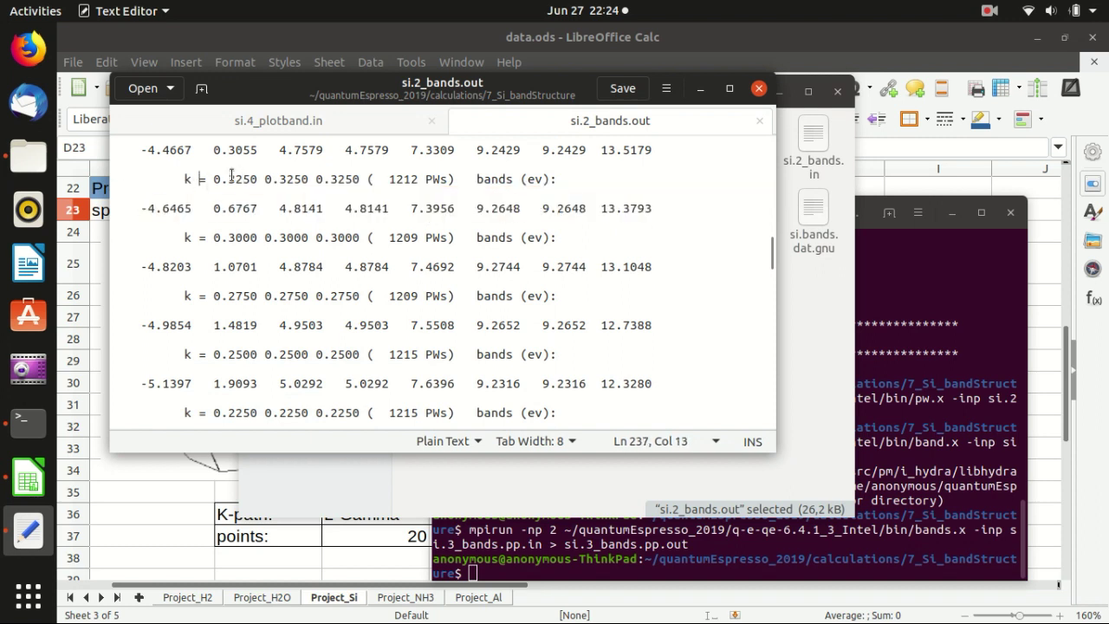
pyautogui.click(178, 208)
pyautogui.click(636, 209)
pyautogui.moveTo(770, 250); pyautogui.dragTo(750, 332)
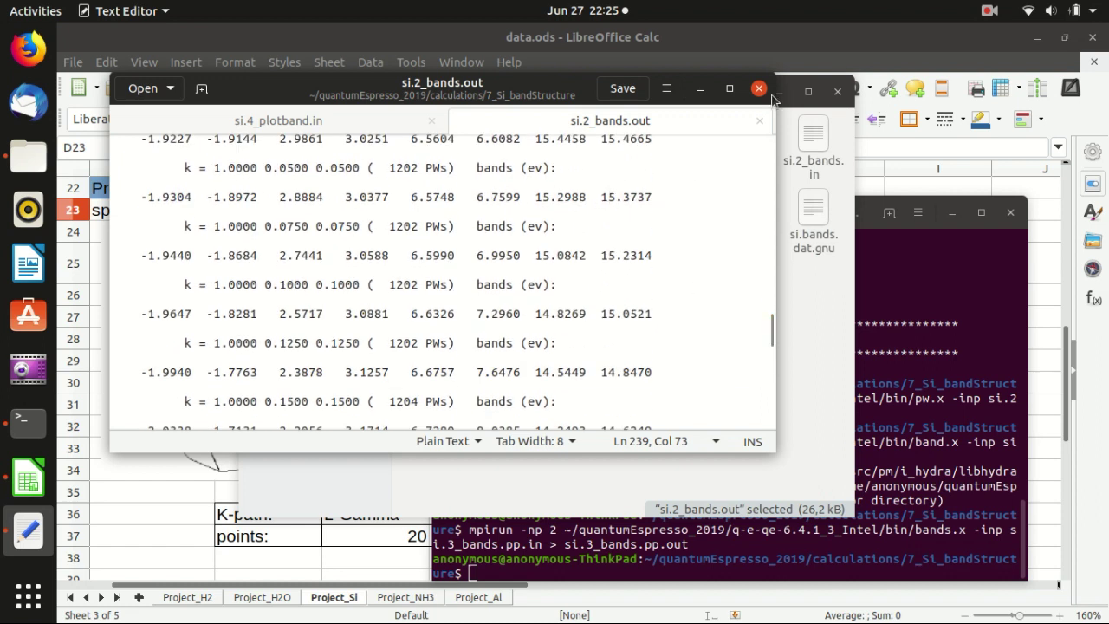
# Close si.2_bands.out and examine the si.bands.xmgr and si.bands.ps output file names in si.4_plotband.in.
pyautogui.click(760, 121)
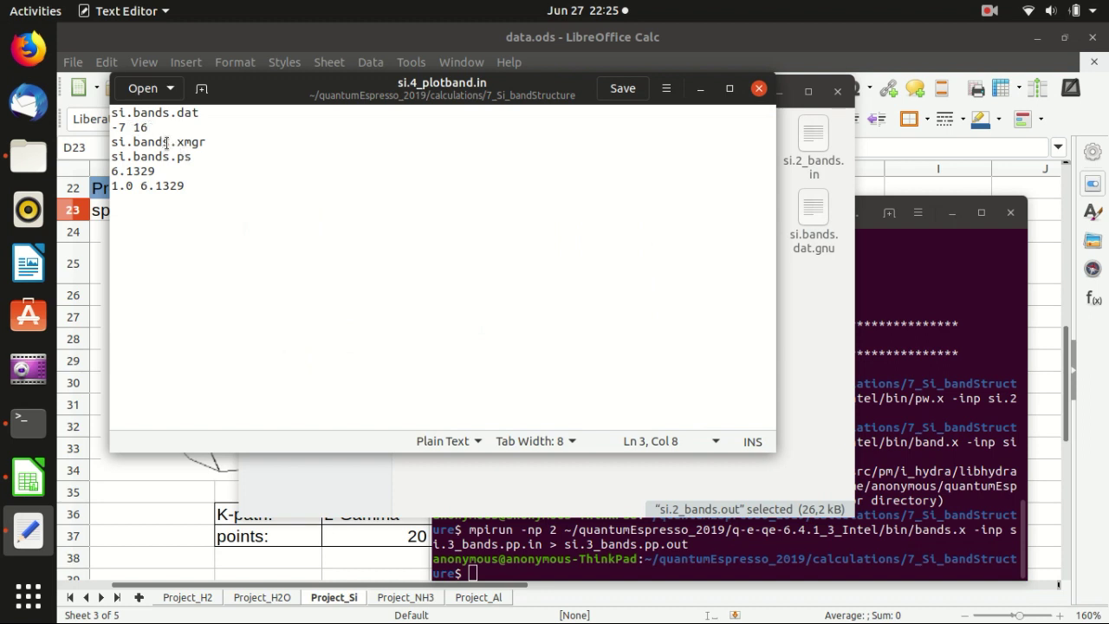
pyautogui.moveTo(206, 142); pyautogui.dragTo(111, 141)
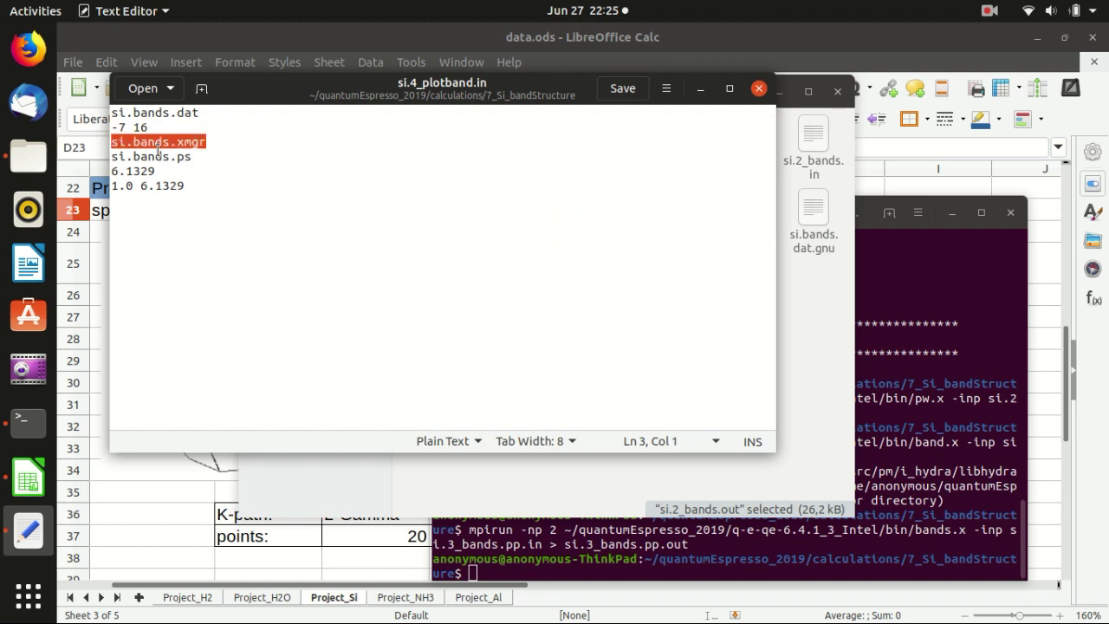
pyautogui.click(174, 156)
pyautogui.moveTo(193, 156); pyautogui.dragTo(107, 141)
pyautogui.click(205, 157)
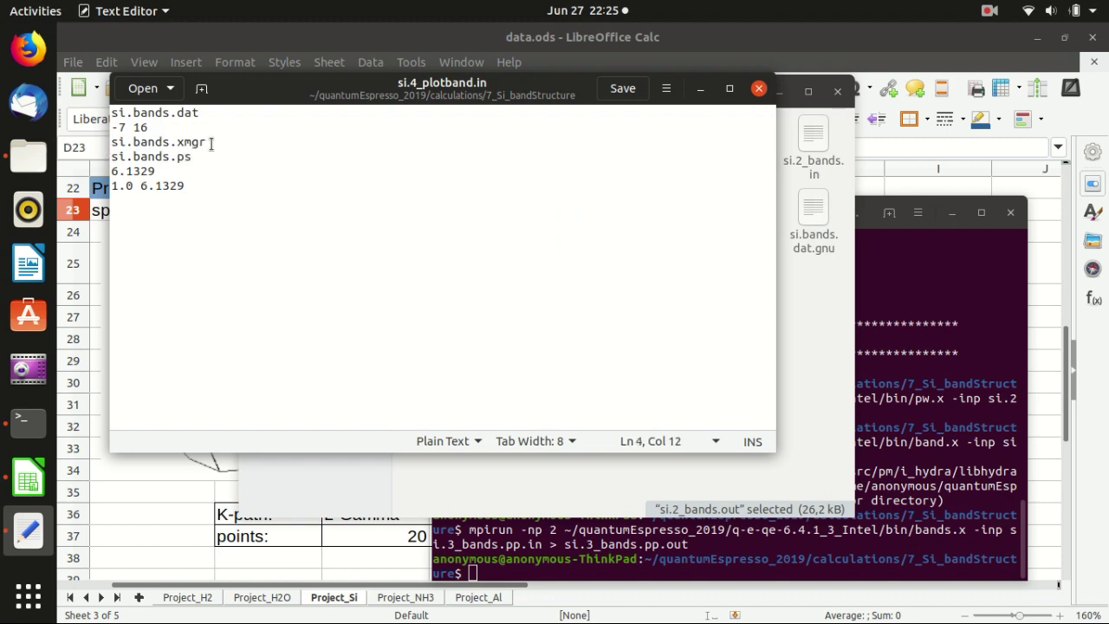
pyautogui.moveTo(209, 143); pyautogui.dragTo(104, 146)
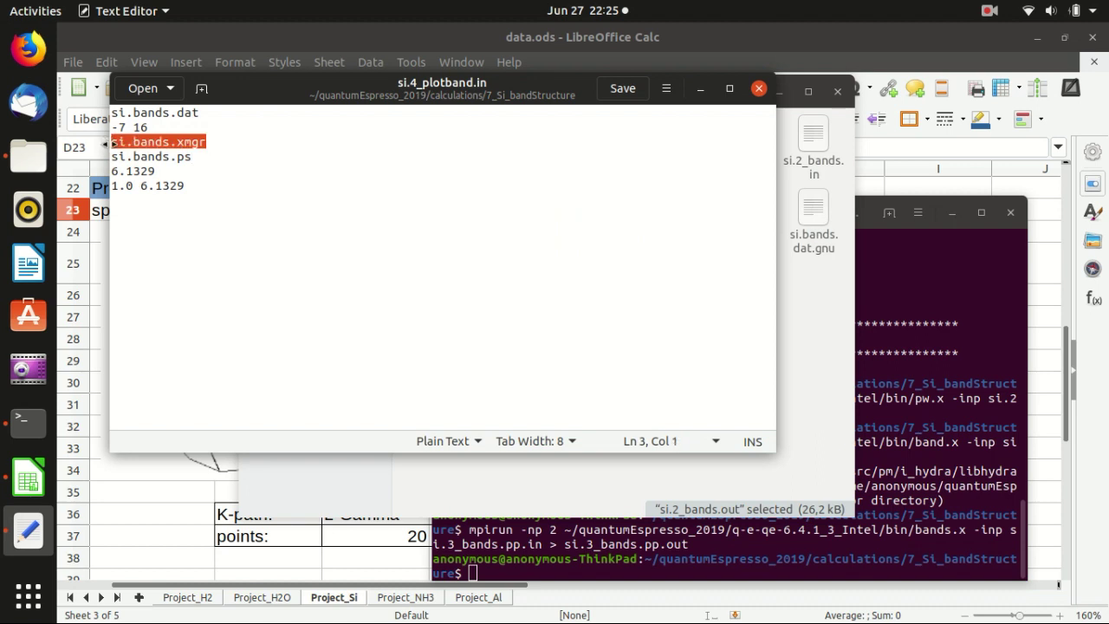
pyautogui.click(199, 157)
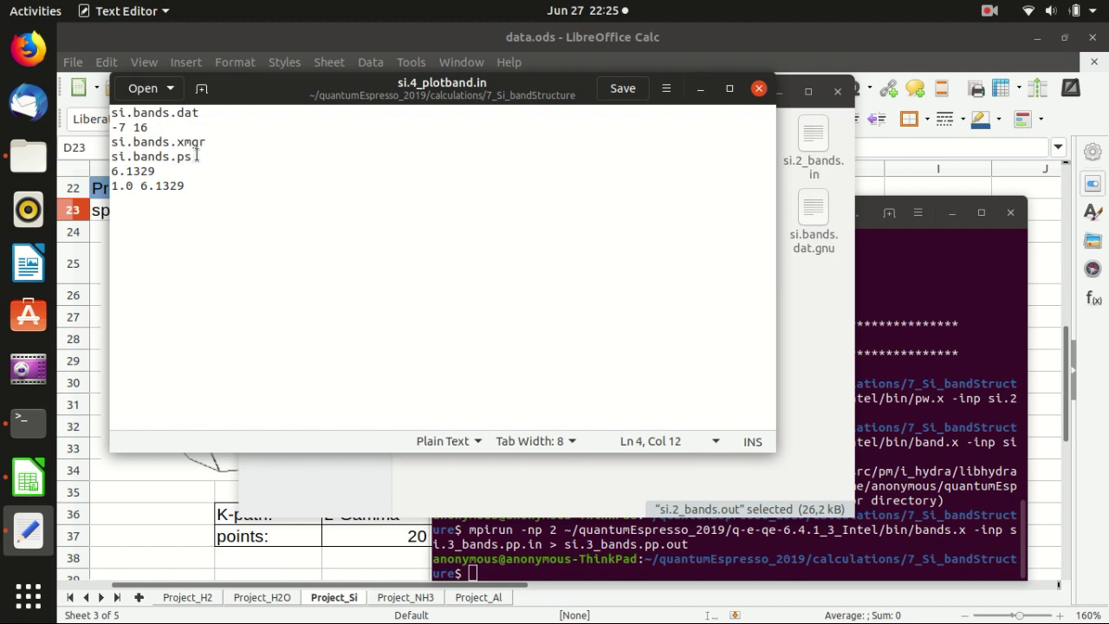
pyautogui.moveTo(199, 157); pyautogui.dragTo(92, 157)
pyautogui.click(163, 171)
pyautogui.moveTo(194, 157); pyautogui.dragTo(98, 138)
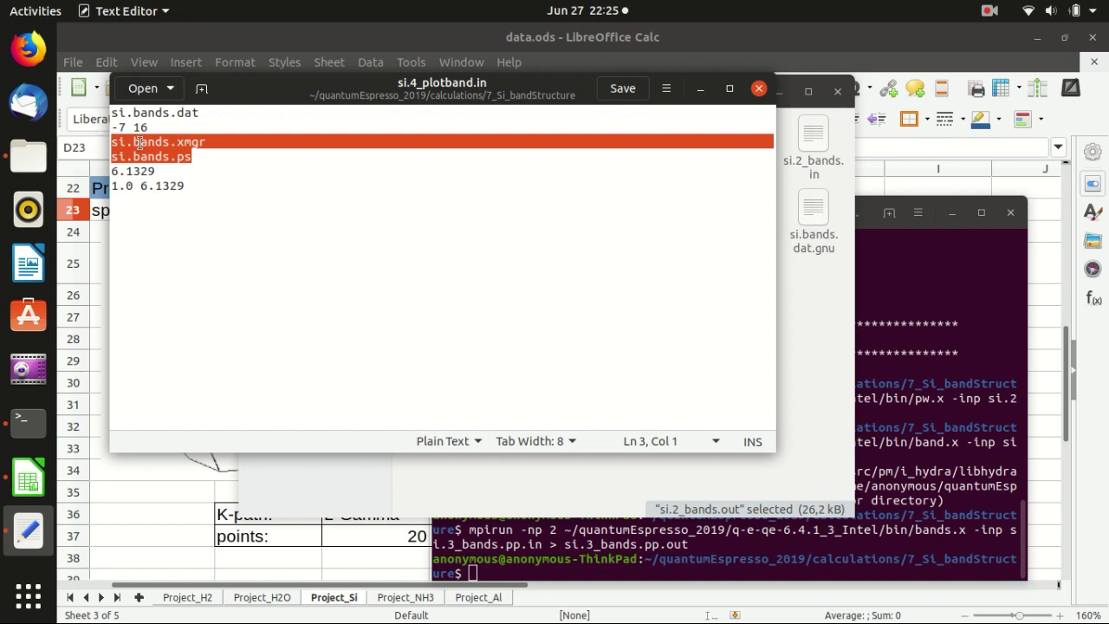
pyautogui.click(166, 172)
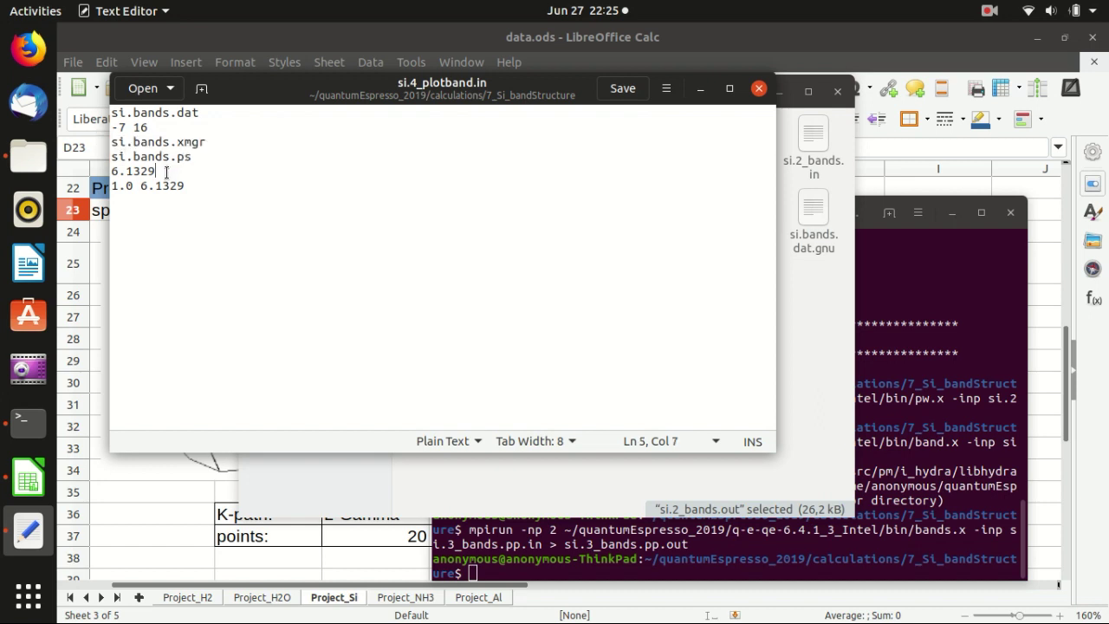
# Check the Fermi energy line of si.4_plotband.in against the Fermi energy reported in si.1_nscf.out.
pyautogui.moveTo(161, 172); pyautogui.dragTo(100, 171)
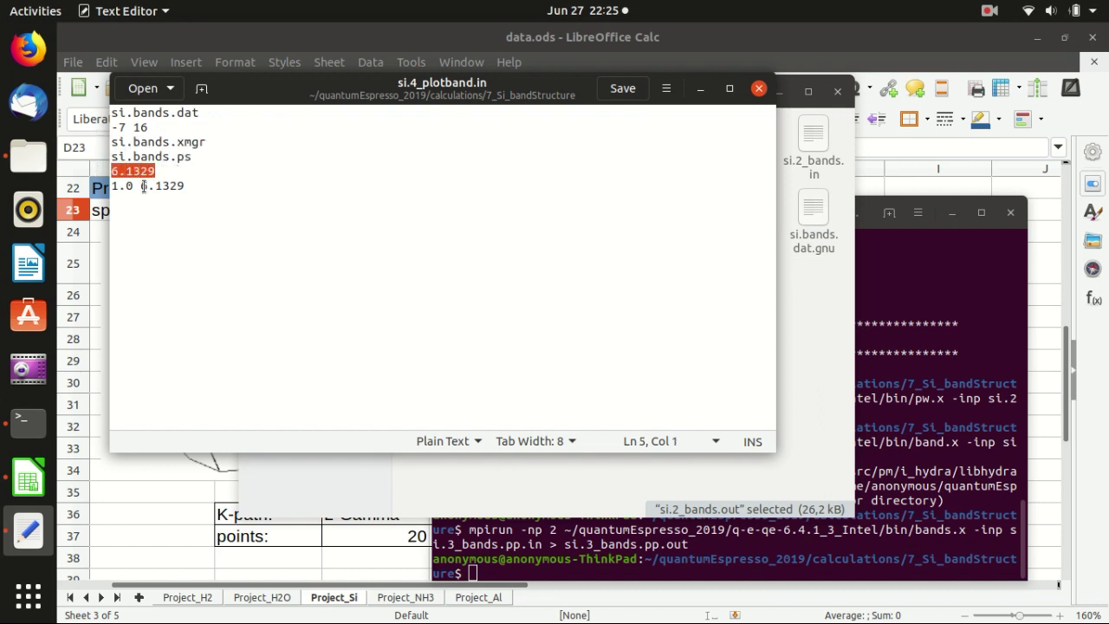
pyautogui.click(494, 470)
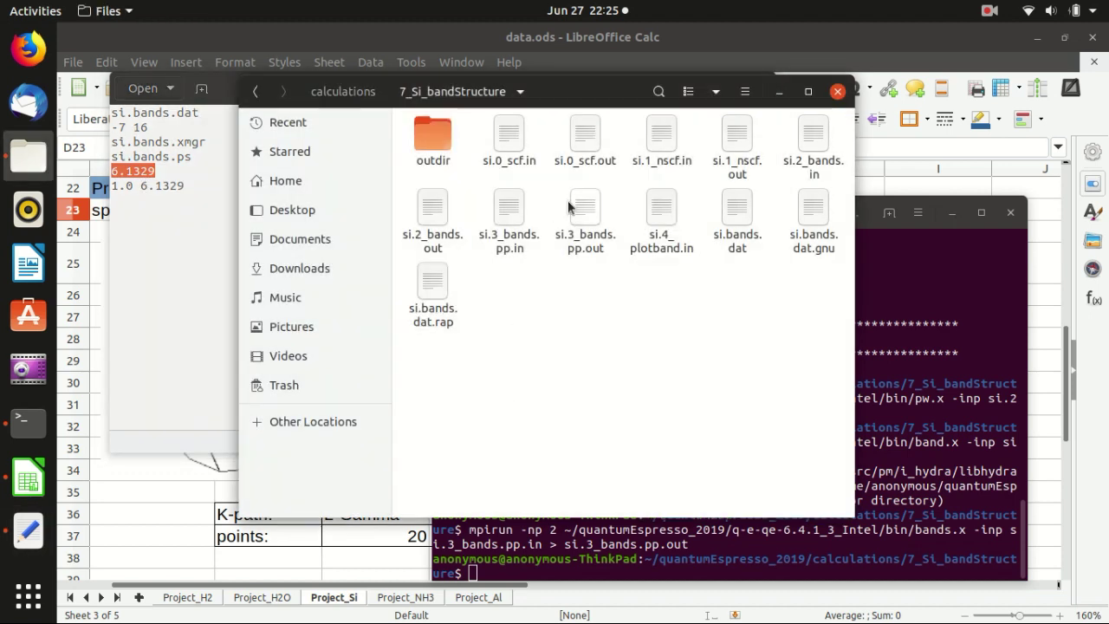
pyautogui.doubleClick(738, 143)
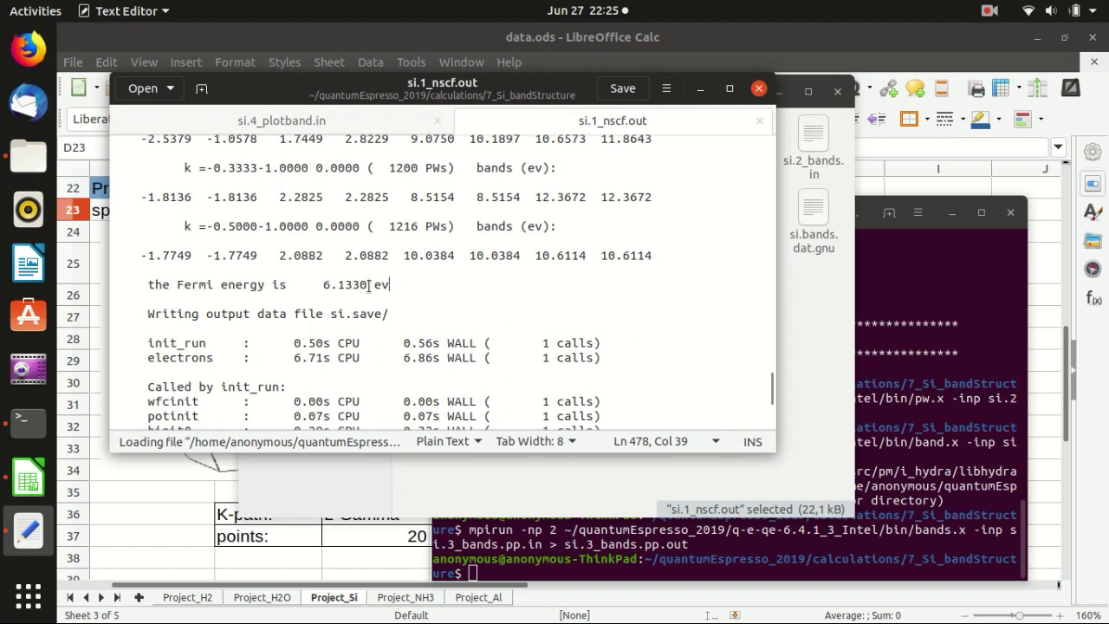
pyautogui.moveTo(367, 285); pyautogui.dragTo(323, 286)
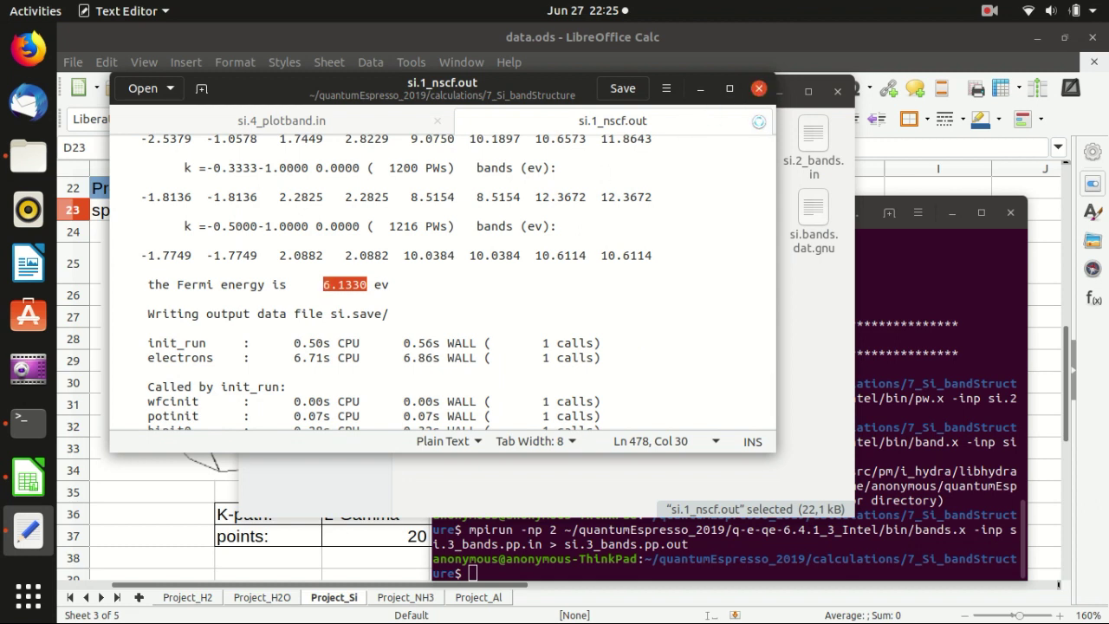
pyautogui.click(759, 123)
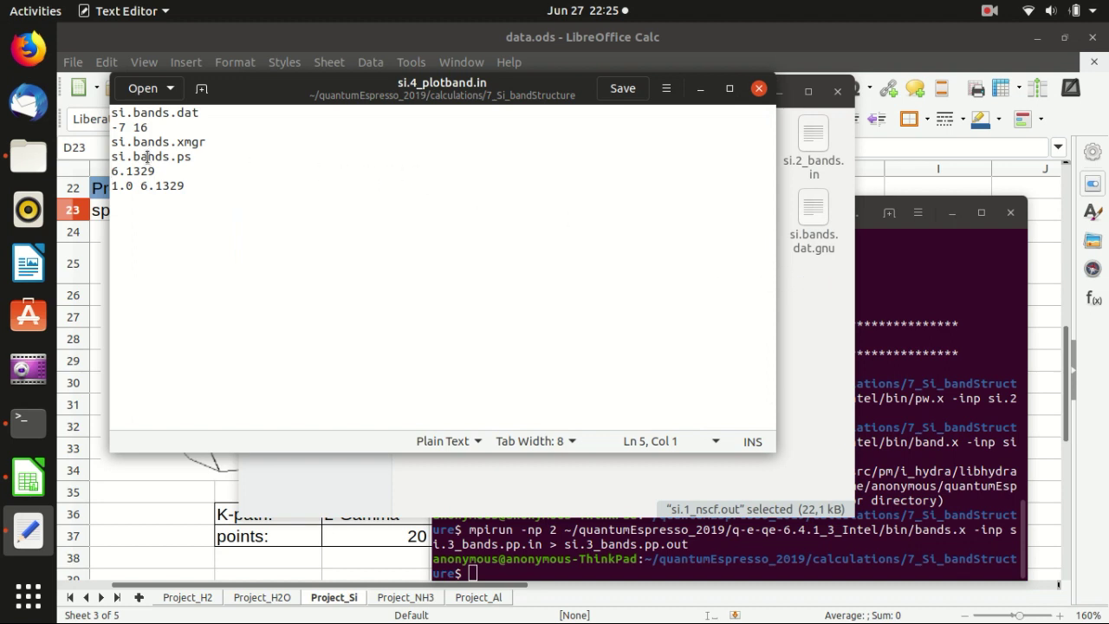
# Set the Fermi energy on the fifth line of si.4_plotband.in to 6.1330 and check the energy spacing on the last line.
pyautogui.moveTo(153, 171); pyautogui.dragTo(95, 170)
pyautogui.write('6.1330')
pyautogui.click(192, 184)
pyautogui.moveTo(192, 183); pyautogui.dragTo(102, 185)
pyautogui.click(135, 186)
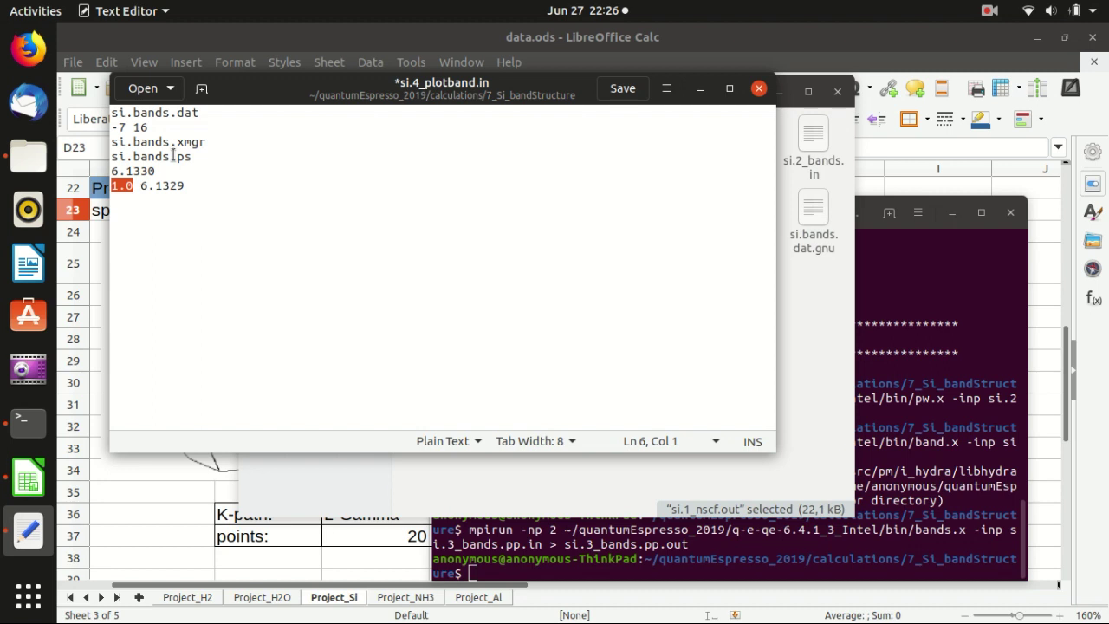
# Set the reference energy on the last line of si.4_plotband.in to 6.1330 and save the file.
pyautogui.click(185, 185)
pyautogui.moveTo(185, 186); pyautogui.dragTo(140, 187)
pyautogui.write('6.1330')
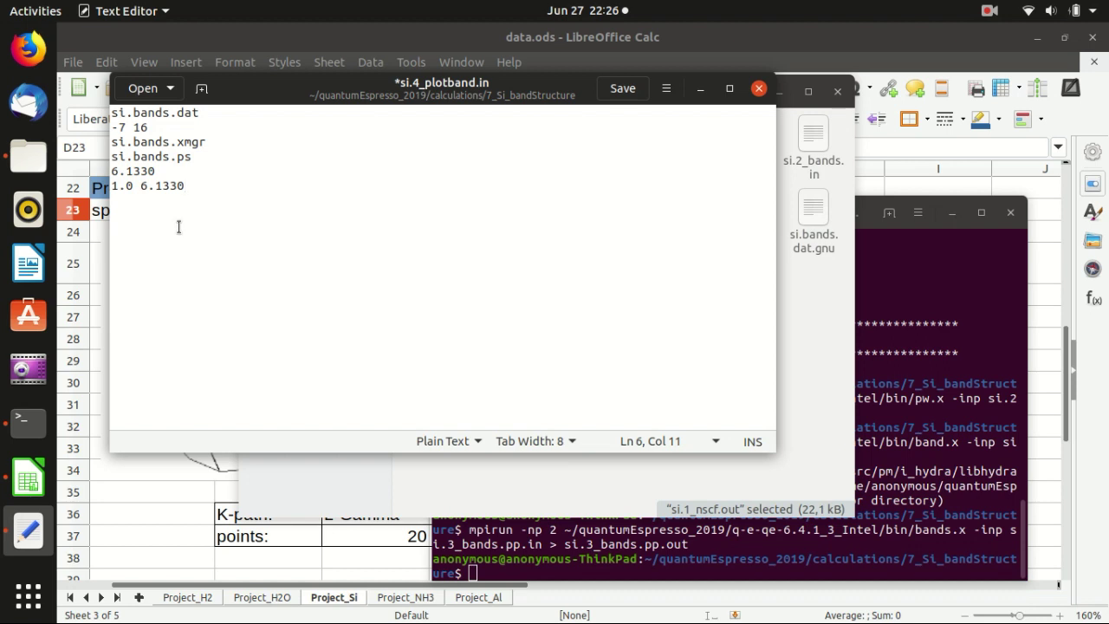
pyautogui.click(622, 89)
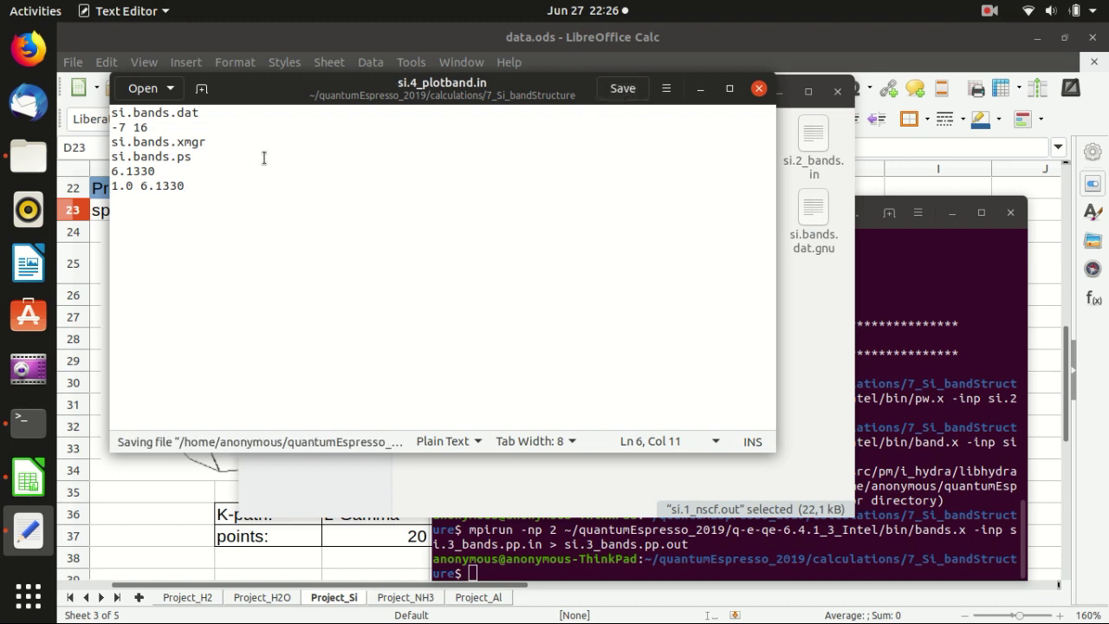
pyautogui.click(177, 187)
pyautogui.click(181, 188)
pyautogui.moveTo(179, 187); pyautogui.dragTo(136, 187)
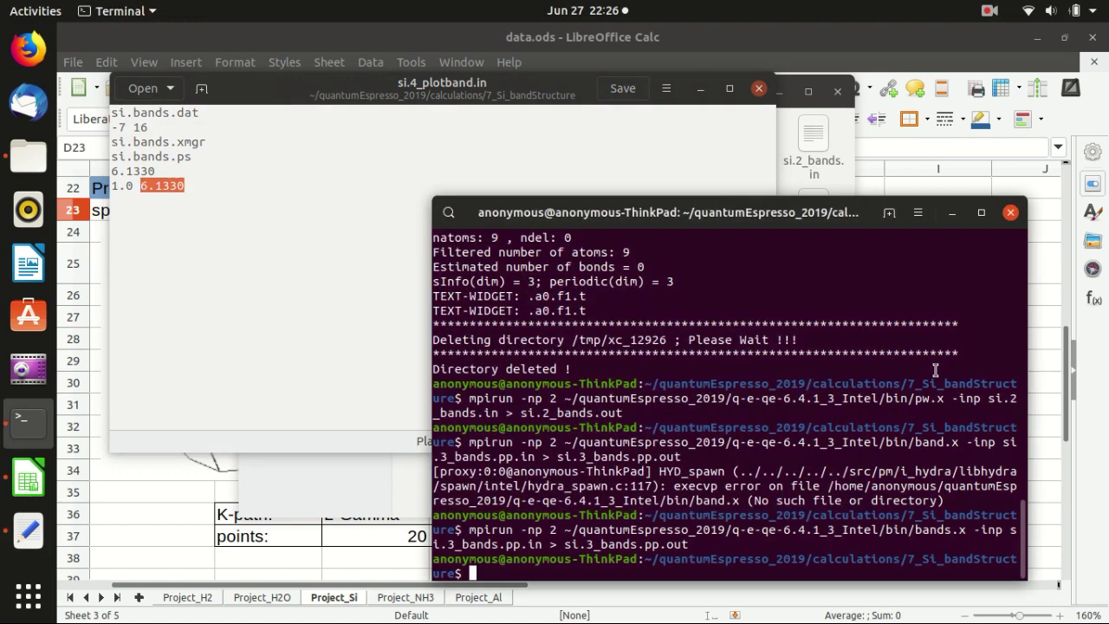
# Enter the program path ~/quantumEspresso_2019/q-e-qe-6.4.1_3_Intel/bin/plotband.x at the terminal prompt.
pyautogui.click(934, 370)
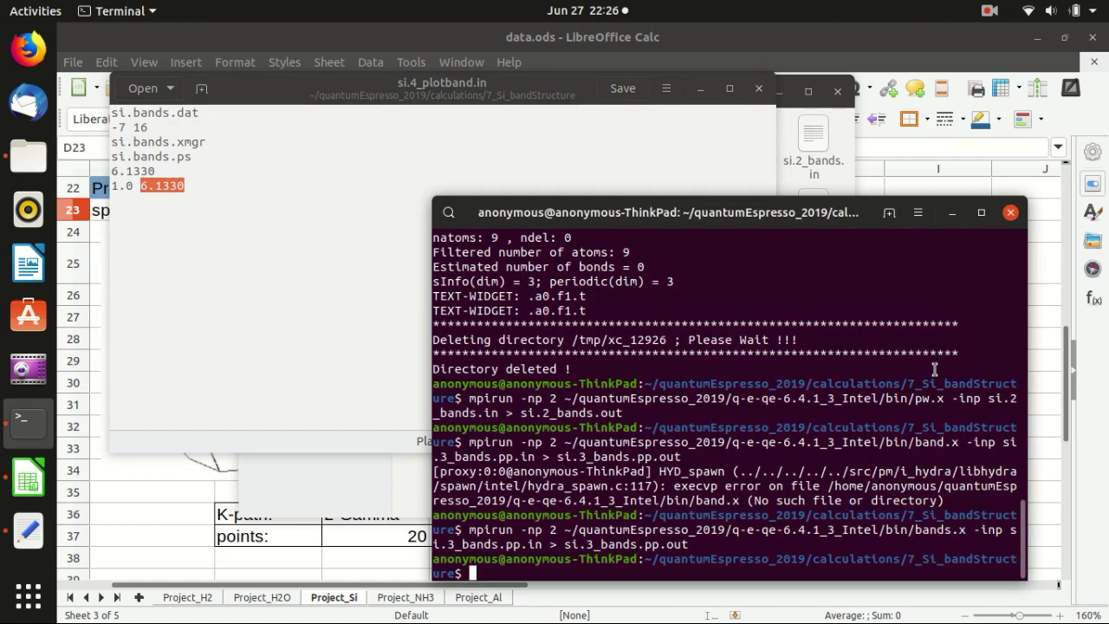
pyautogui.press('Up')
pyautogui.press('Down')
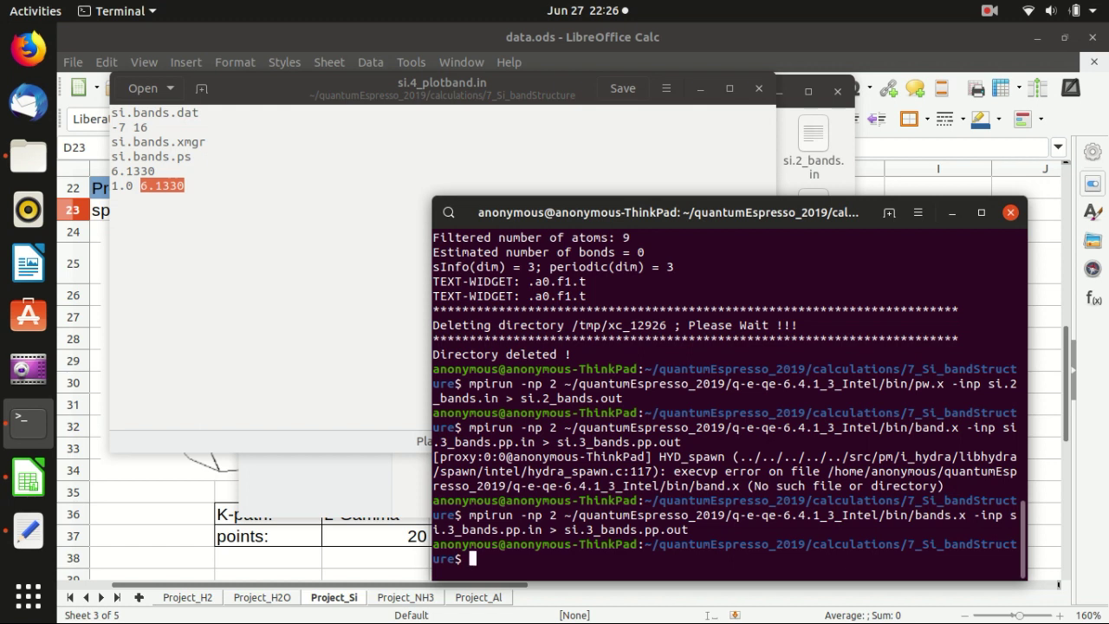
pyautogui.write('~')
pyautogui.write('quna')
pyautogui.press('BackSpace')
pyautogui.press('BackSpace')
pyautogui.write('antumEspresso_2019/q')
pyautogui.press('Tab')
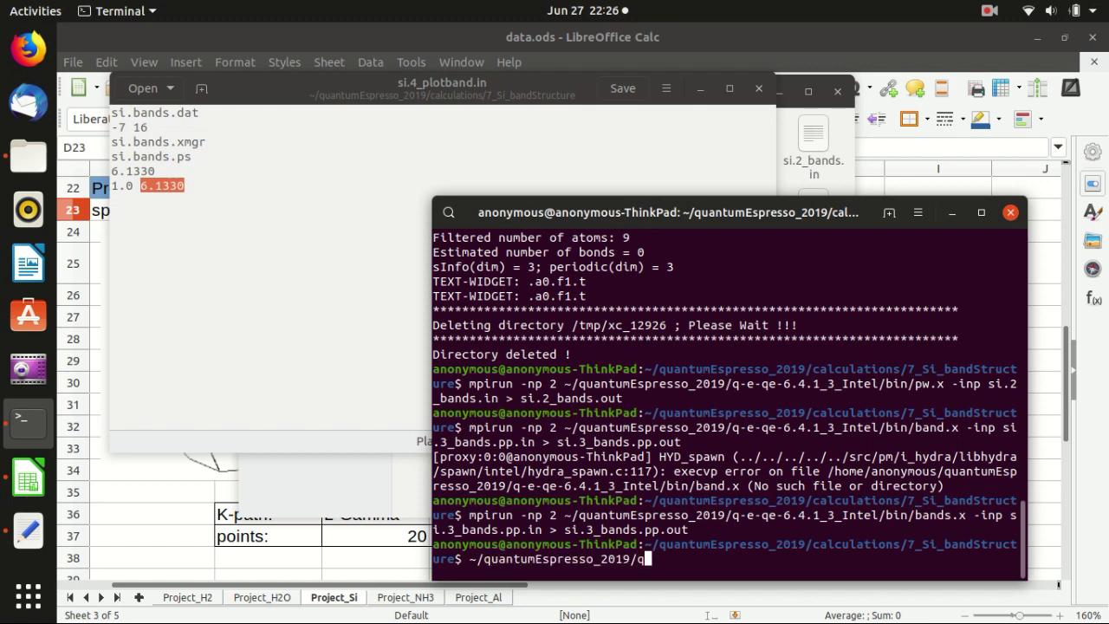
pyautogui.write('q')
pyautogui.press('Tab')
pyautogui.write('3')
pyautogui.press('Tab')
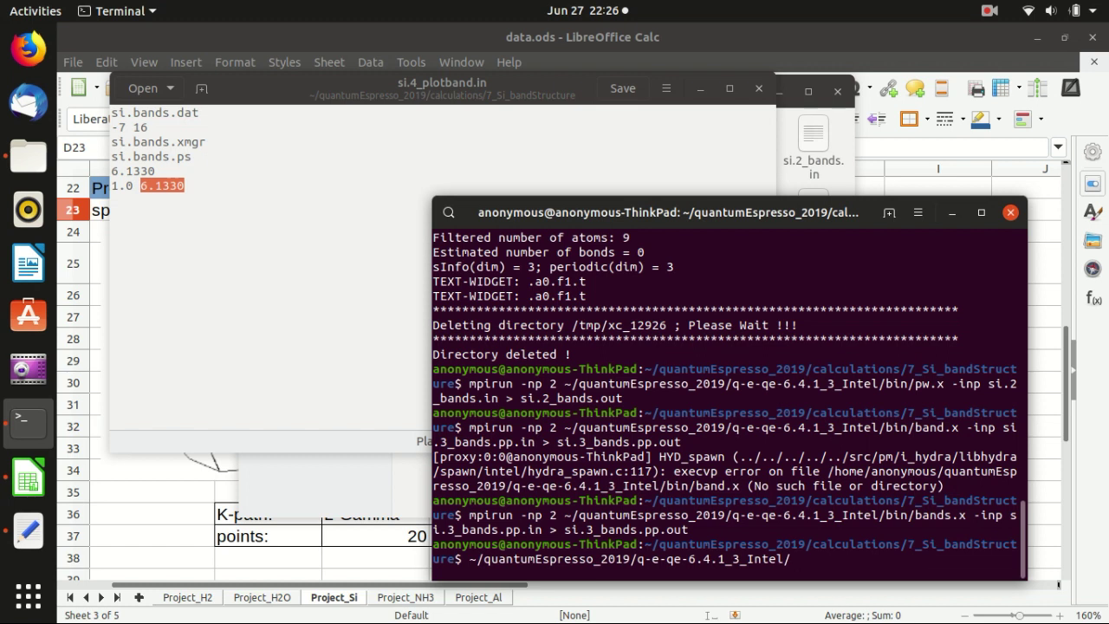
pyautogui.write('b')
pyautogui.press('Tab')
pyautogui.write('plotb')
pyautogui.press('Tab')
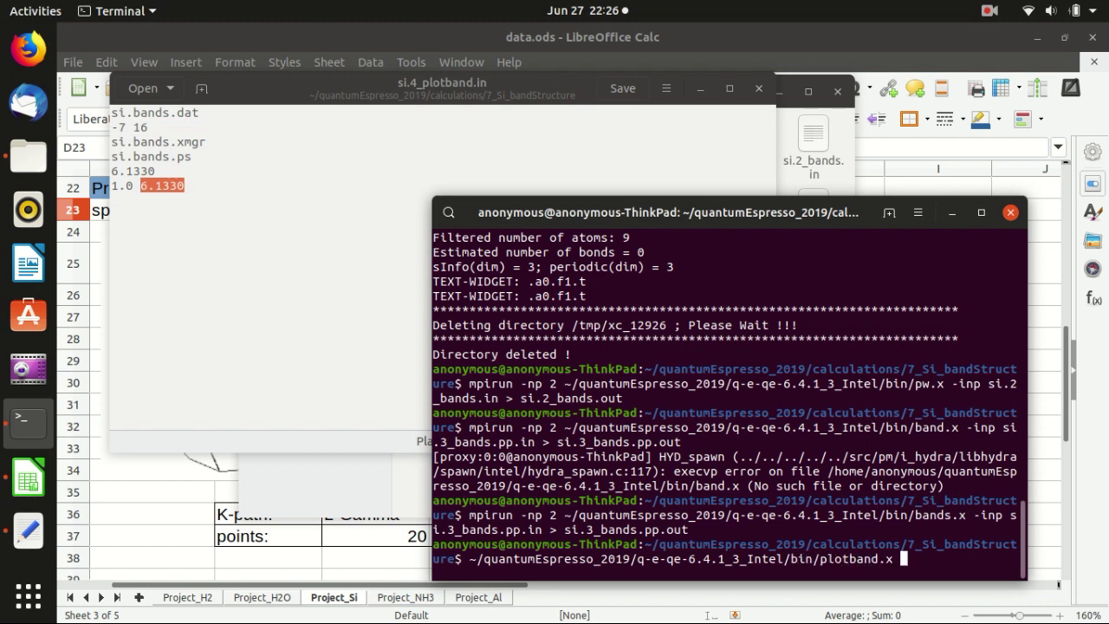
# Try to run plotband.x with the arguments -inp si.4_plotband.in > si.4_plotband.out.
pyautogui.write('-inp si.4')
pyautogui.press('Tab')
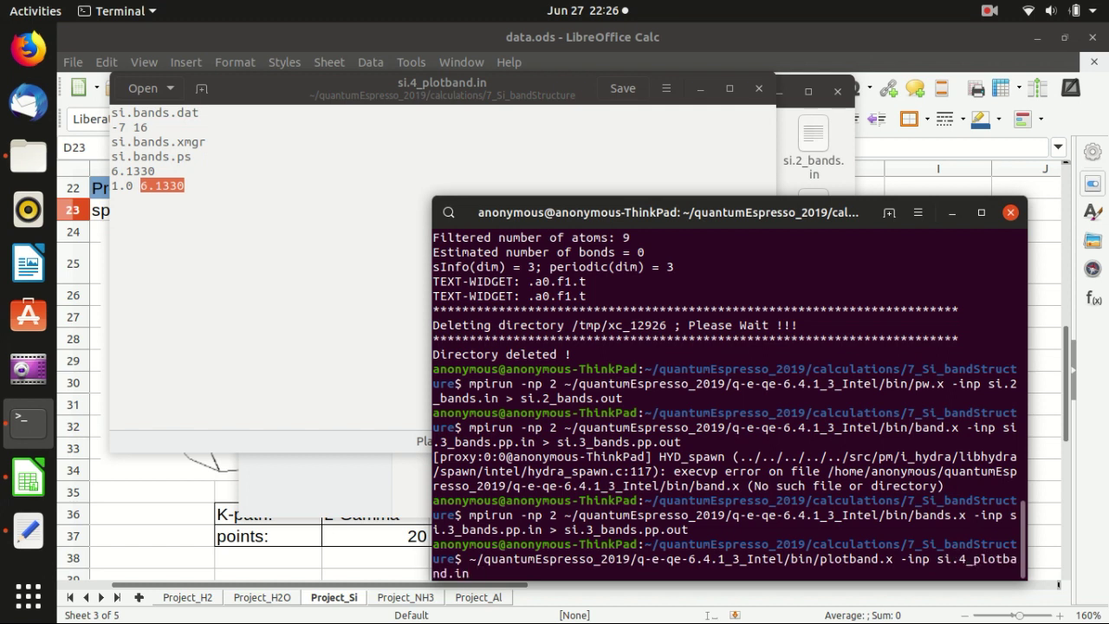
pyautogui.write('> si.4_')
pyautogui.press('Tab')
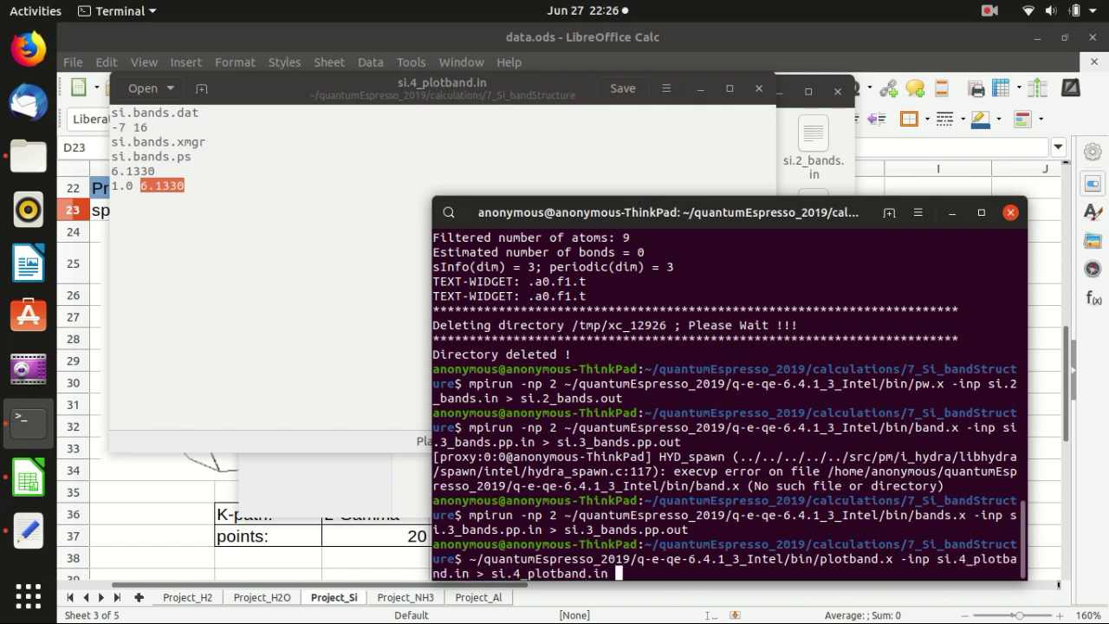
pyautogui.write('out')
pyautogui.press('Return')
# Rerun the plotband.x command with -inp replaced by <, feeding in si.4_plotband.in and writing to si.4_plotband.out.
pyautogui.press('Up')
pyautogui.press('Left')
pyautogui.press('Left')
pyautogui.press('Left')
pyautogui.press('Left')
pyautogui.press('Left')
pyautogui.press('Left')
pyautogui.press('Left')
pyautogui.press('Left')
pyautogui.press('Left')
pyautogui.press('Left')
pyautogui.press('Left')
pyautogui.press('Left')
pyautogui.press('Left')
pyautogui.press('Left')
pyautogui.press('Left')
pyautogui.press('Left')
pyautogui.press('Left')
pyautogui.press('Left')
pyautogui.press('Left')
pyautogui.press('Left')
pyautogui.press('Left')
pyautogui.press('Left')
pyautogui.press('Left')
pyautogui.press('Left')
pyautogui.press('Left')
pyautogui.press('Left')
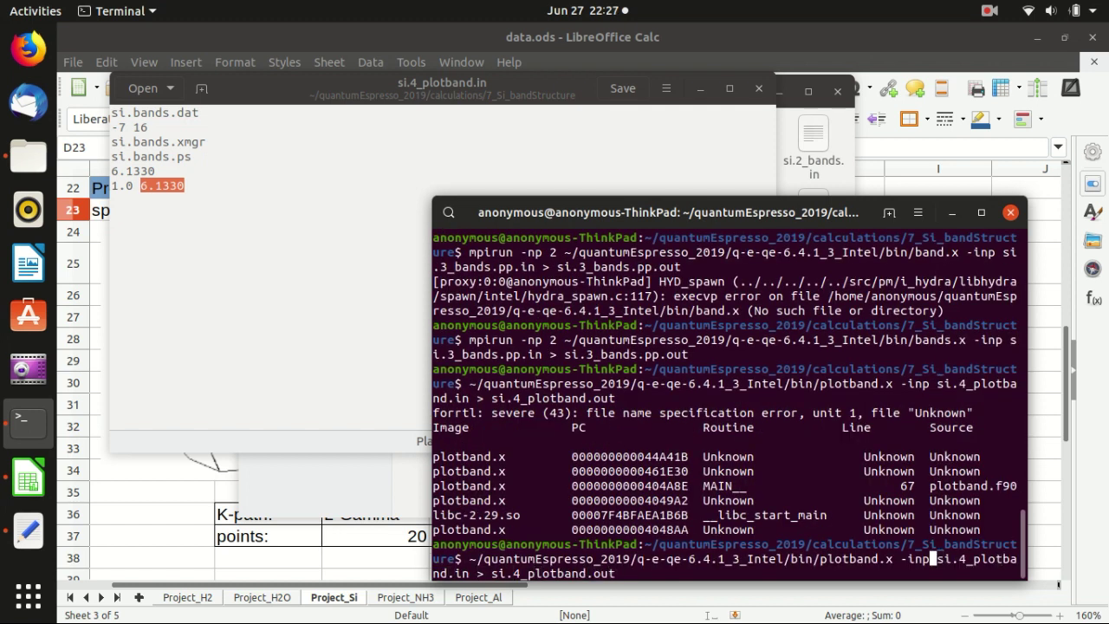
pyautogui.press('BackSpace')
pyautogui.press('BackSpace')
pyautogui.press('BackSpace')
pyautogui.press('BackSpace')
pyautogui.write('<')
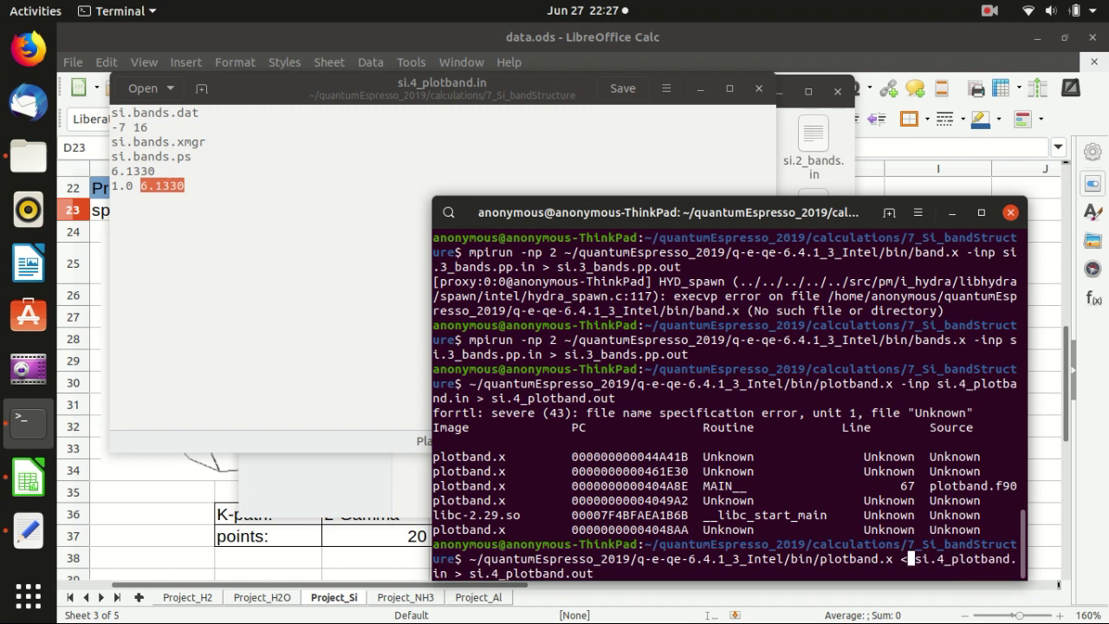
pyautogui.press('Return')
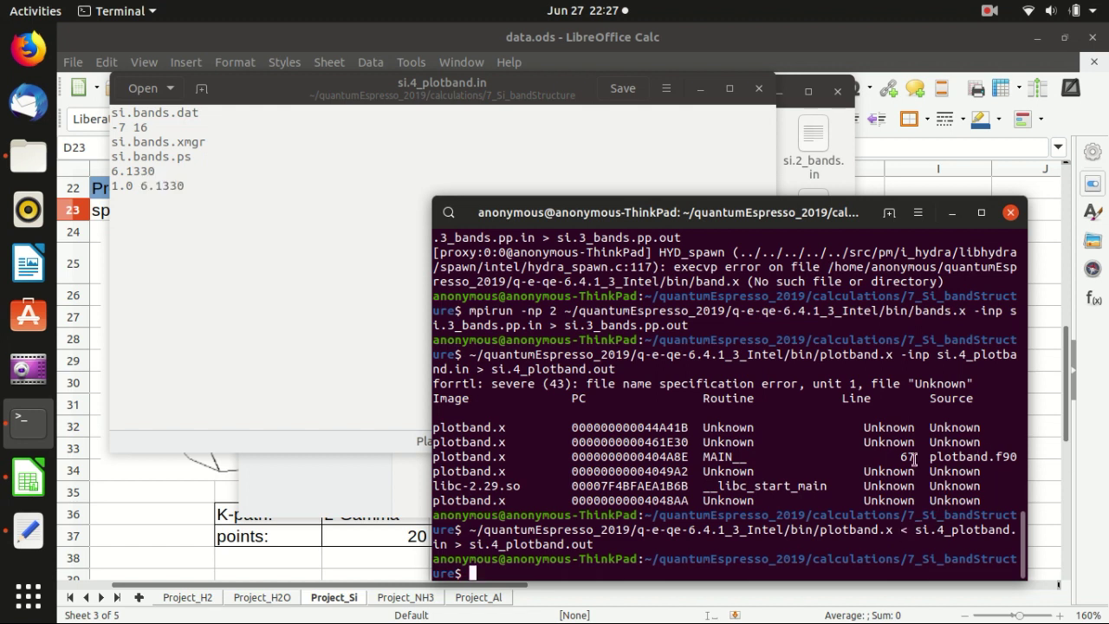
# Open si.bands.ps from the 7_Si_bandStructure folder and rotate the plot so the energy axis is vertical.
pyautogui.click(28, 156)
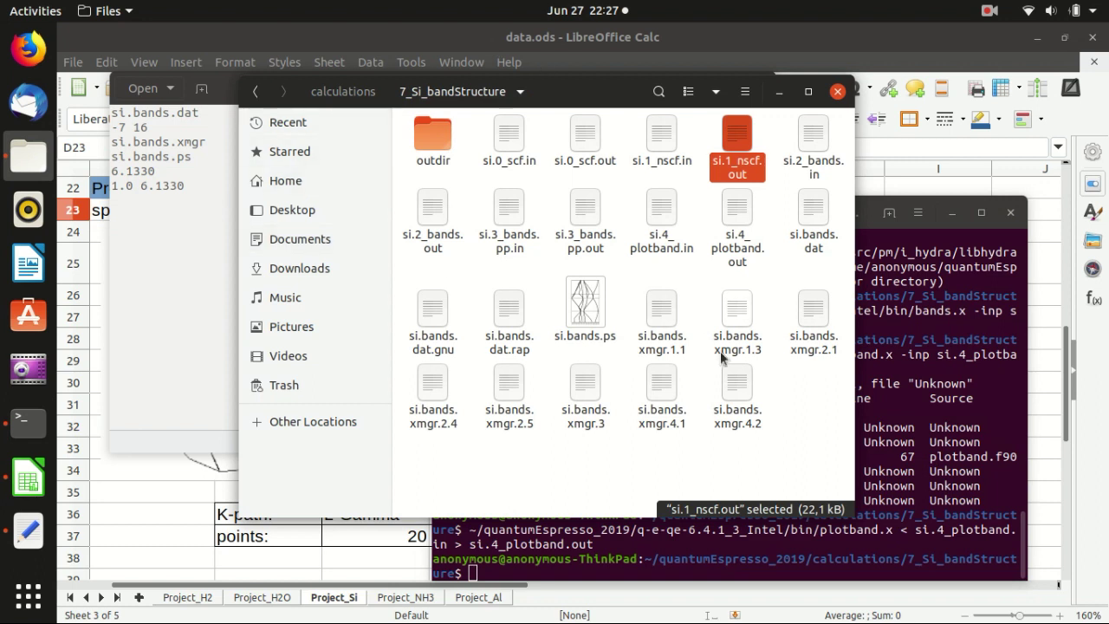
pyautogui.click(582, 299)
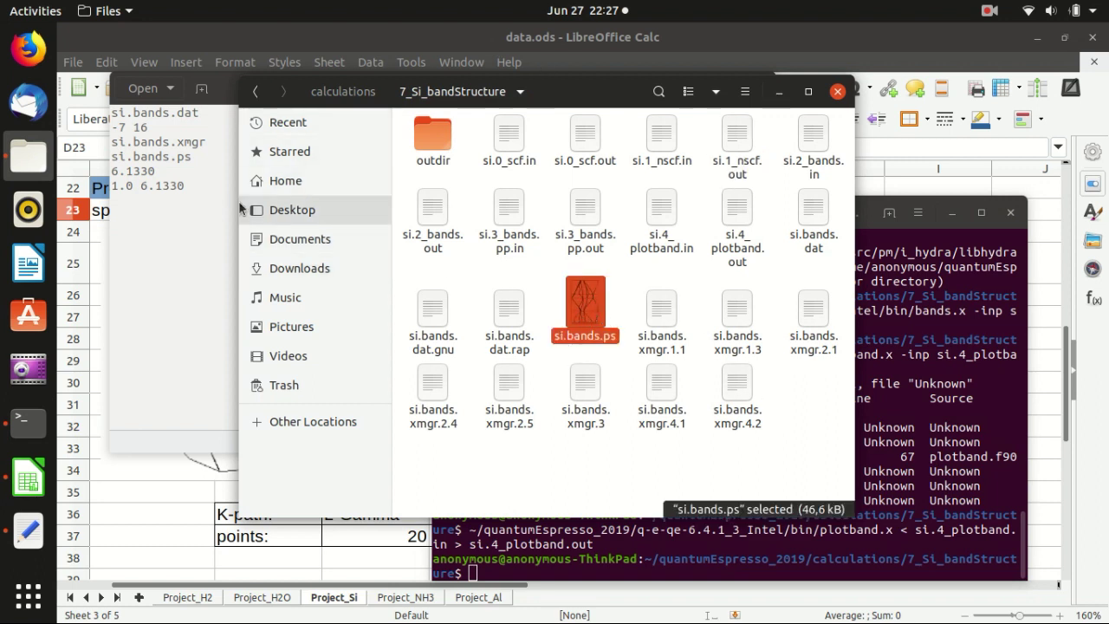
pyautogui.click(140, 157)
pyautogui.click(604, 496)
pyautogui.doubleClick(582, 309)
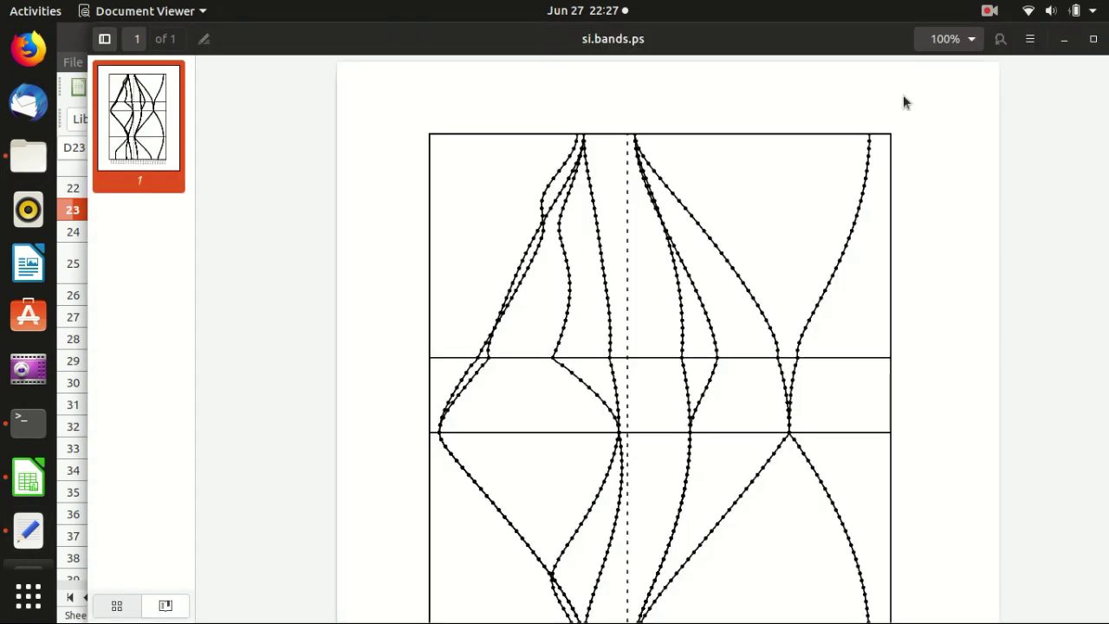
pyautogui.click(1030, 38)
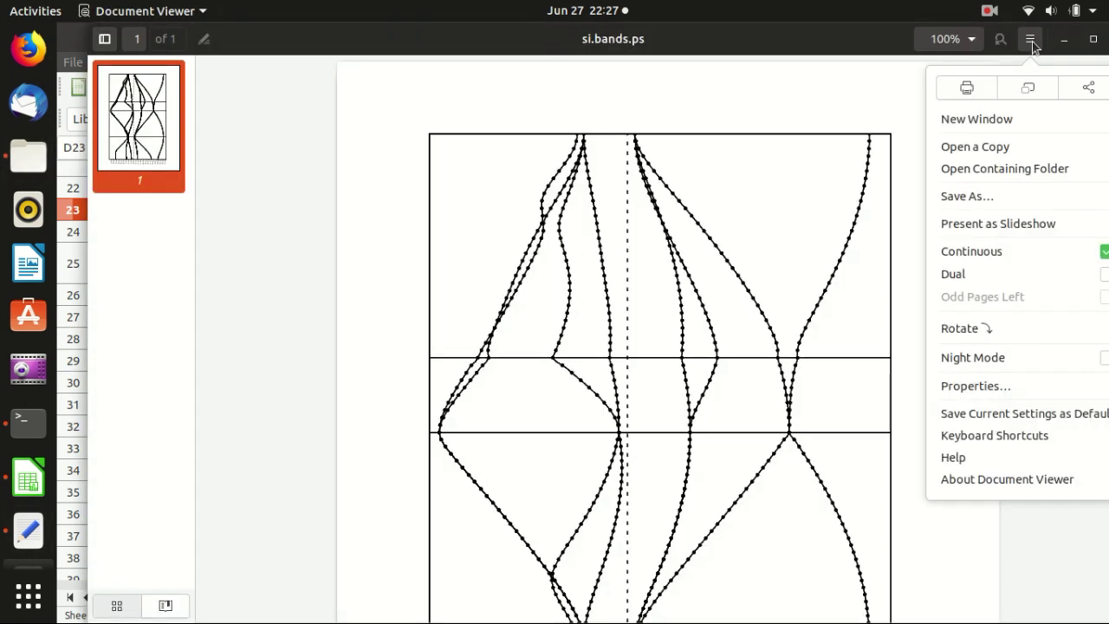
pyautogui.click(964, 326)
pyautogui.moveTo(765, 48); pyautogui.dragTo(834, 61)
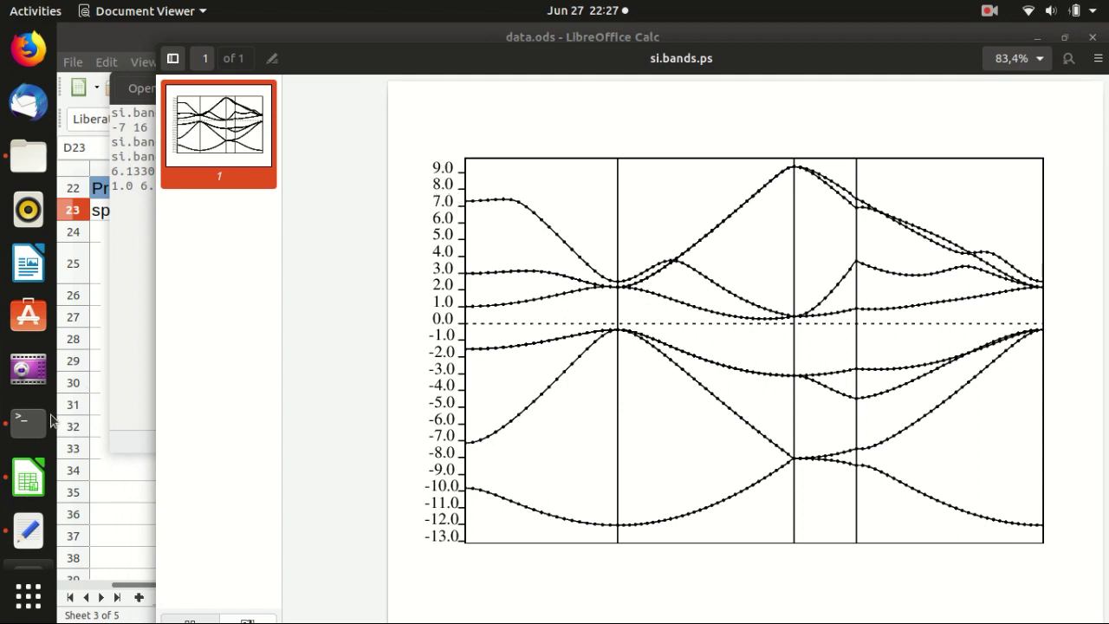
# Set the energy axis spacing on the last line of si.4_plotband.in to 2 and save the file.
pyautogui.click(125, 203)
pyautogui.moveTo(135, 185); pyautogui.dragTo(106, 186)
pyautogui.write('2')
pyautogui.click(624, 90)
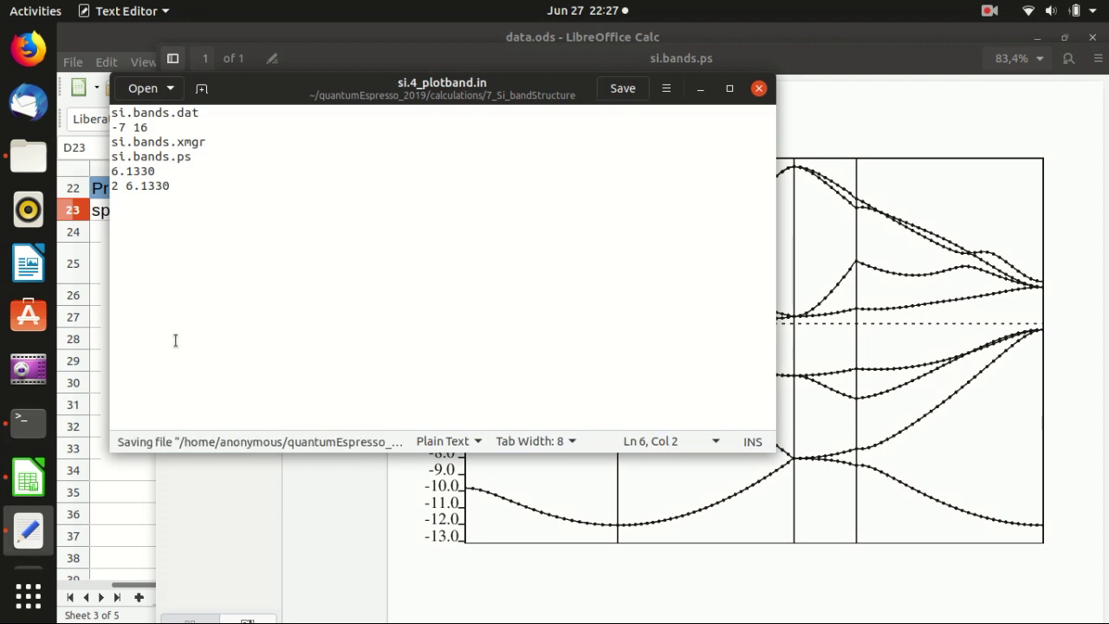
# Close the old si.bands.ps plot and rerun plotband.x with < si.4_plotband.in > si.4_plotband.out in the terminal.
pyautogui.click(28, 420)
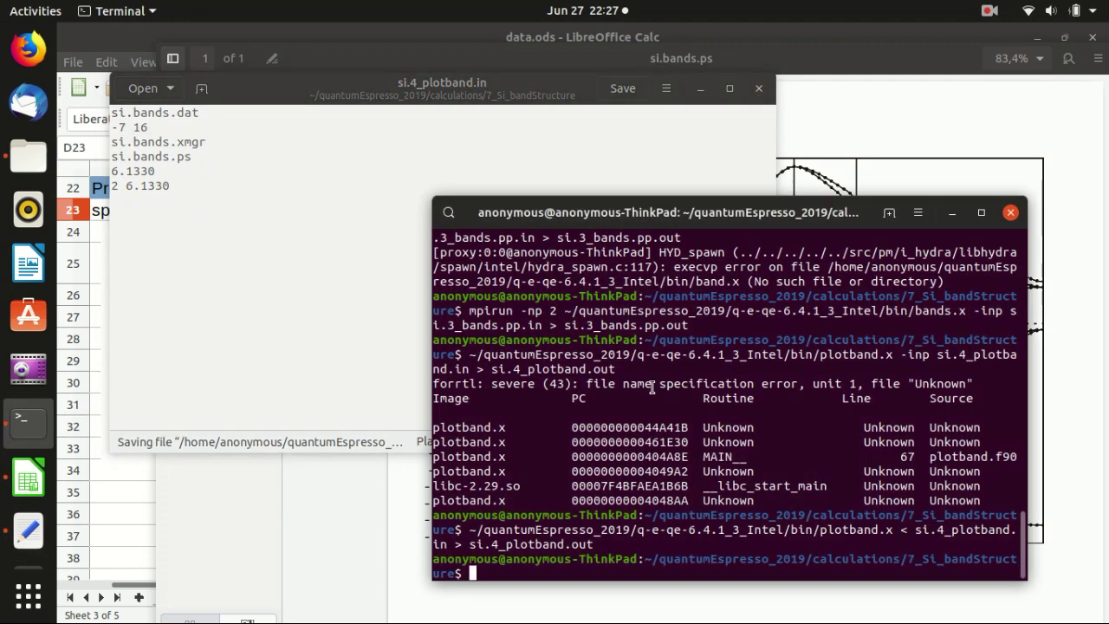
pyautogui.press('Up')
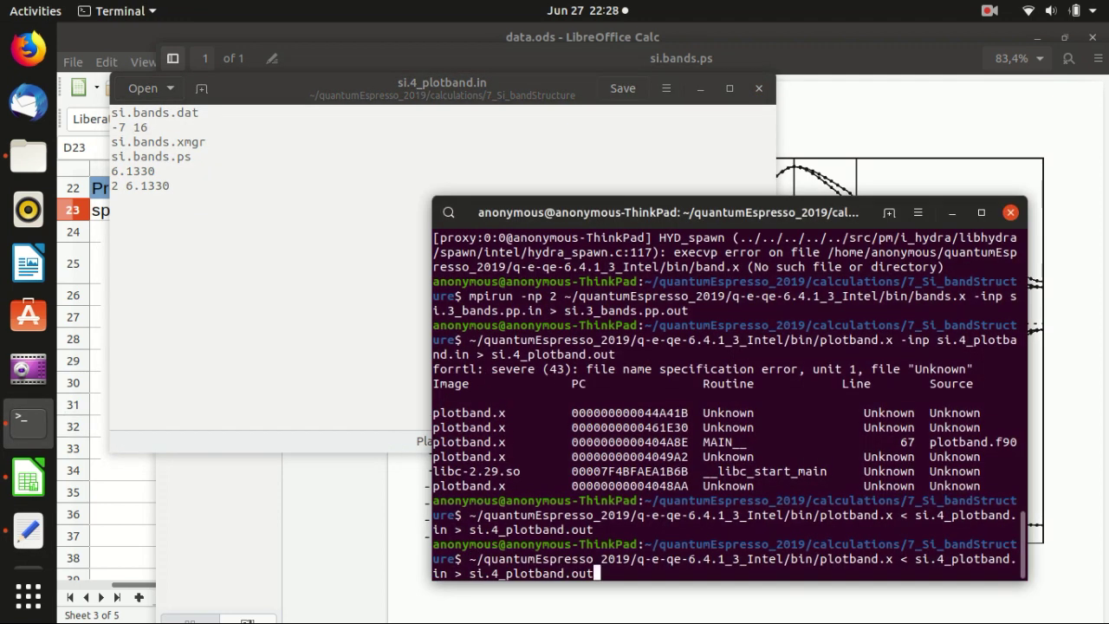
pyautogui.click(1080, 77)
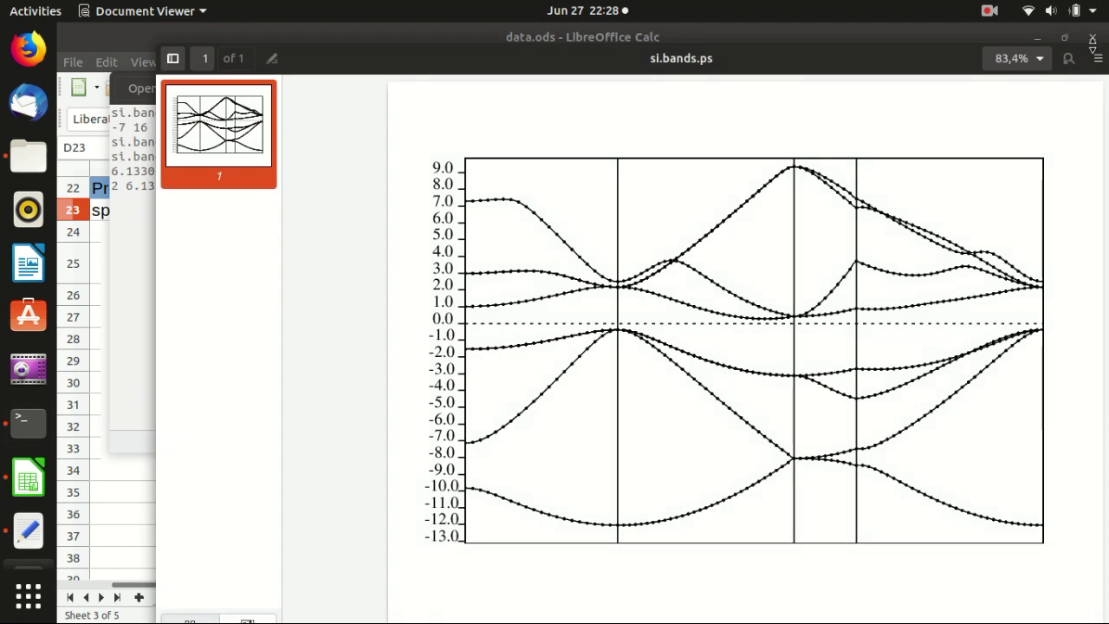
pyautogui.moveTo(921, 67); pyautogui.dragTo(761, 65)
pyautogui.click(1026, 61)
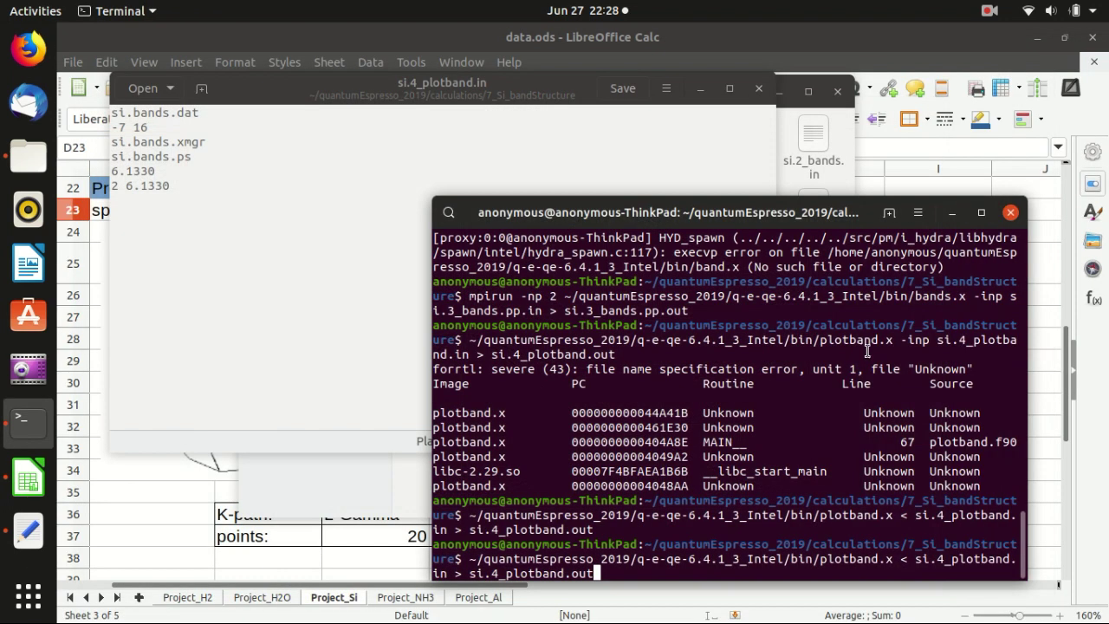
pyautogui.press('Return')
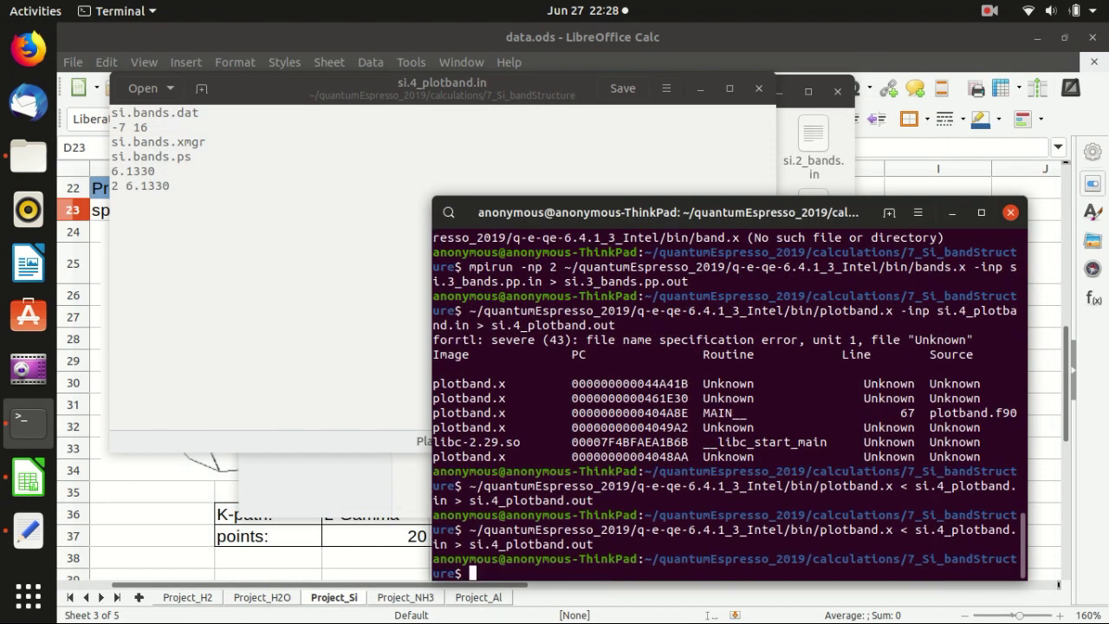
# Open the regenerated si.bands.ps from the 7_Si_bandStructure folder and reduce its window from full screen.
pyautogui.hotkey('alt', 'Tab')
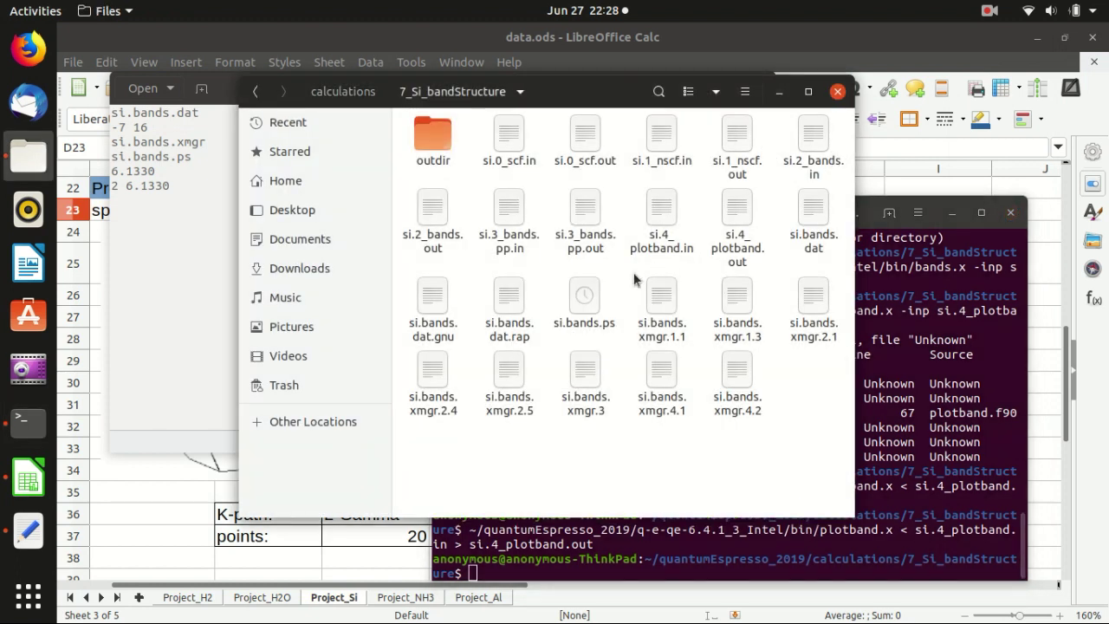
pyautogui.doubleClick(584, 295)
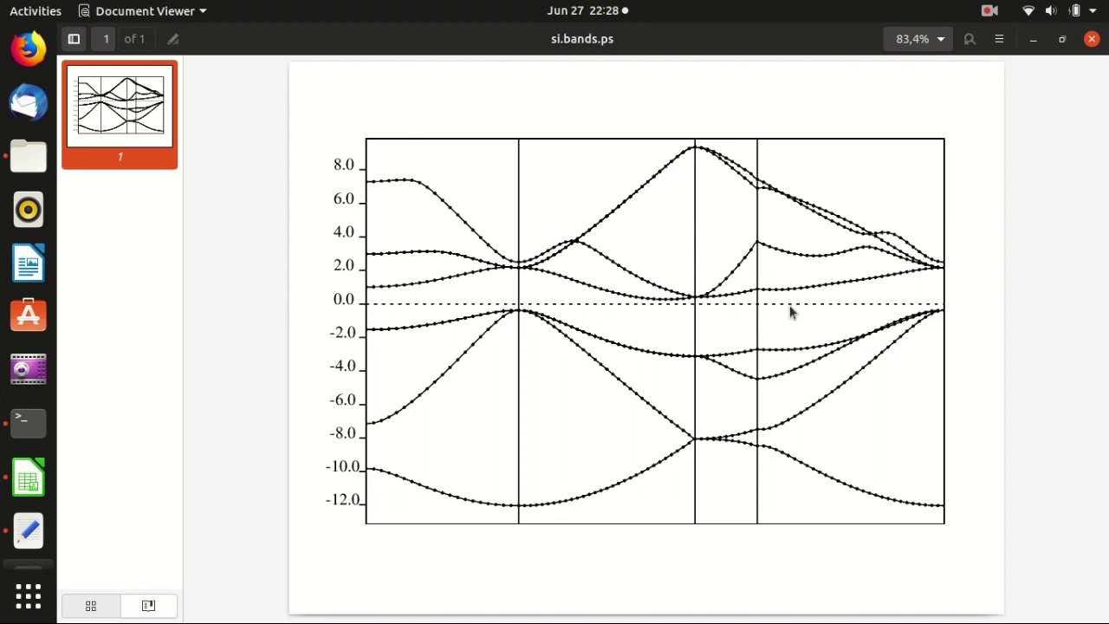
pyautogui.moveTo(870, 48); pyautogui.dragTo(905, 122)
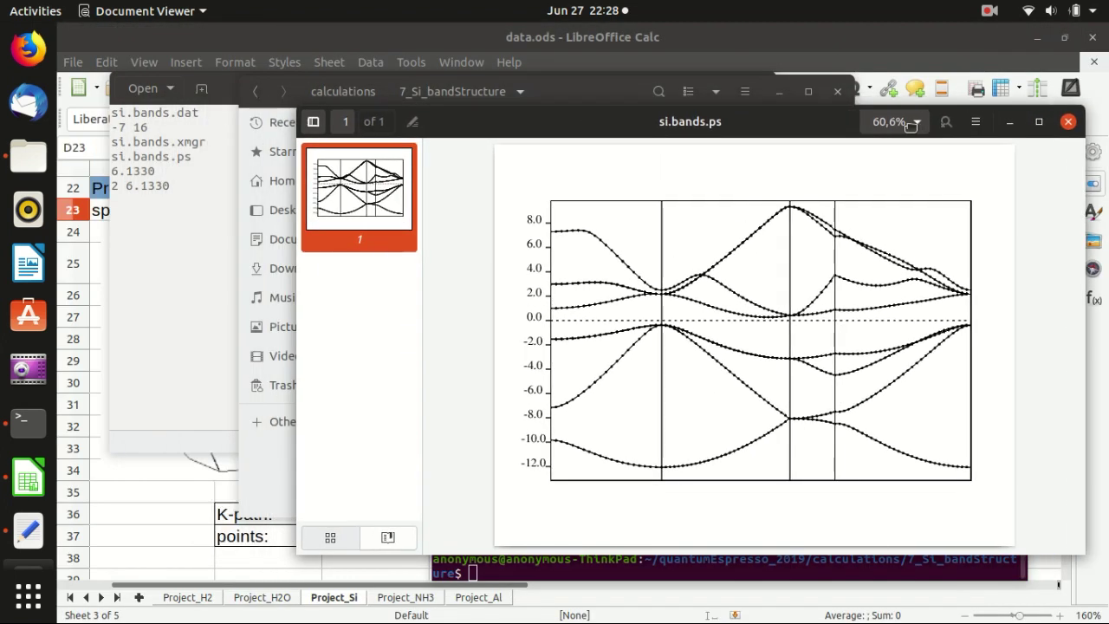
# Compare the si.bands.ps plot side by side with the reference band structure in data.ods, and return the spreadsheet to full screen.
pyautogui.click(161, 537)
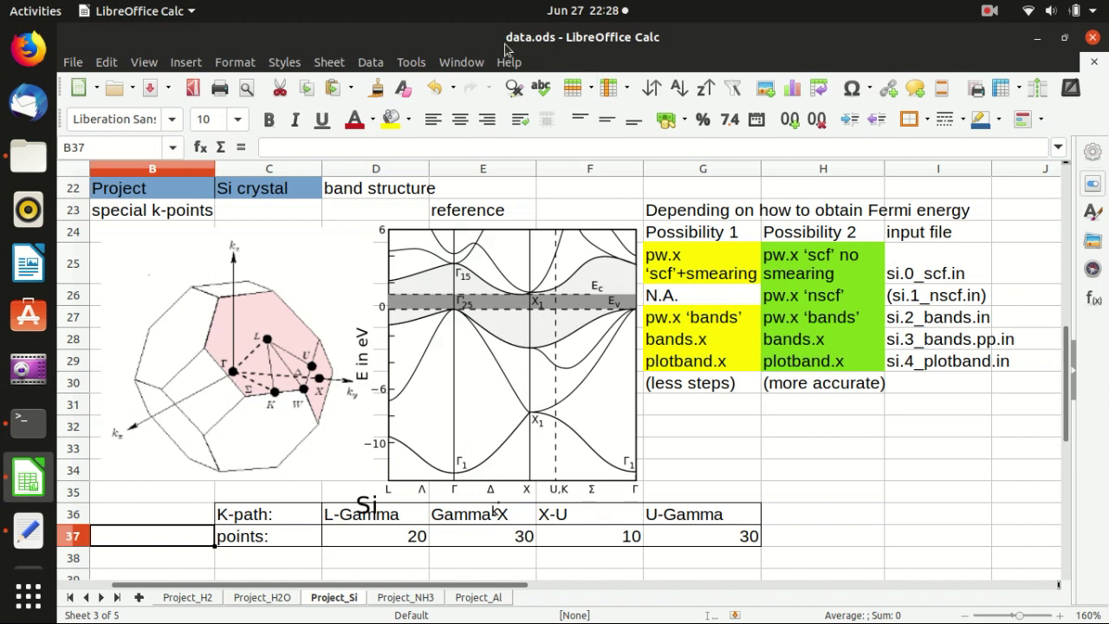
pyautogui.moveTo(517, 42); pyautogui.dragTo(174, 81)
pyautogui.moveTo(716, 126); pyautogui.dragTo(743, 149)
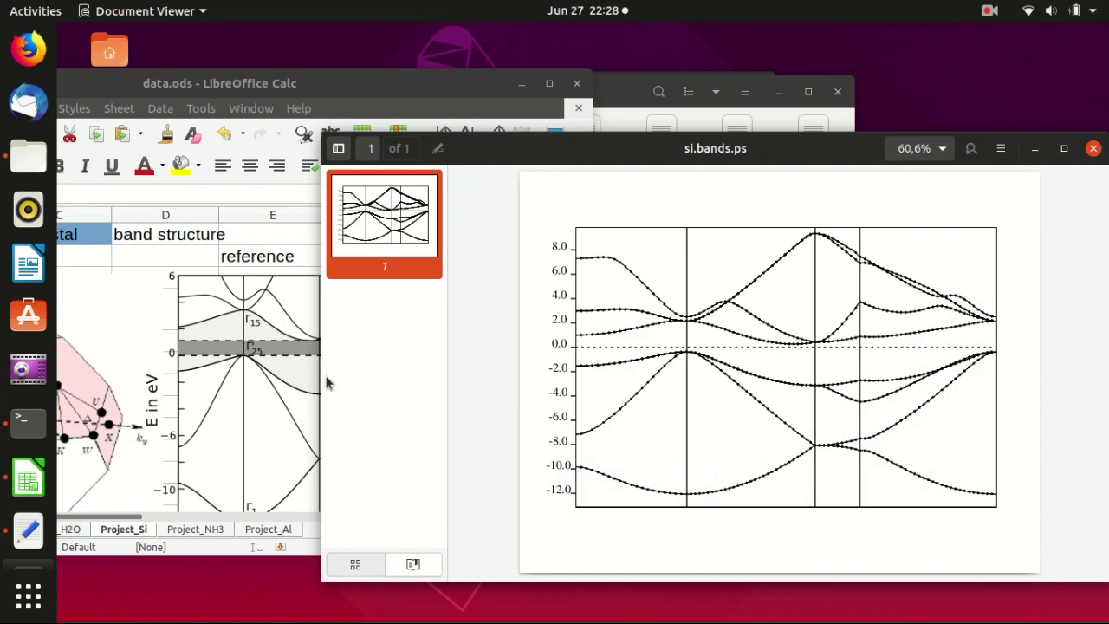
pyautogui.moveTo(332, 379); pyautogui.dragTo(565, 396)
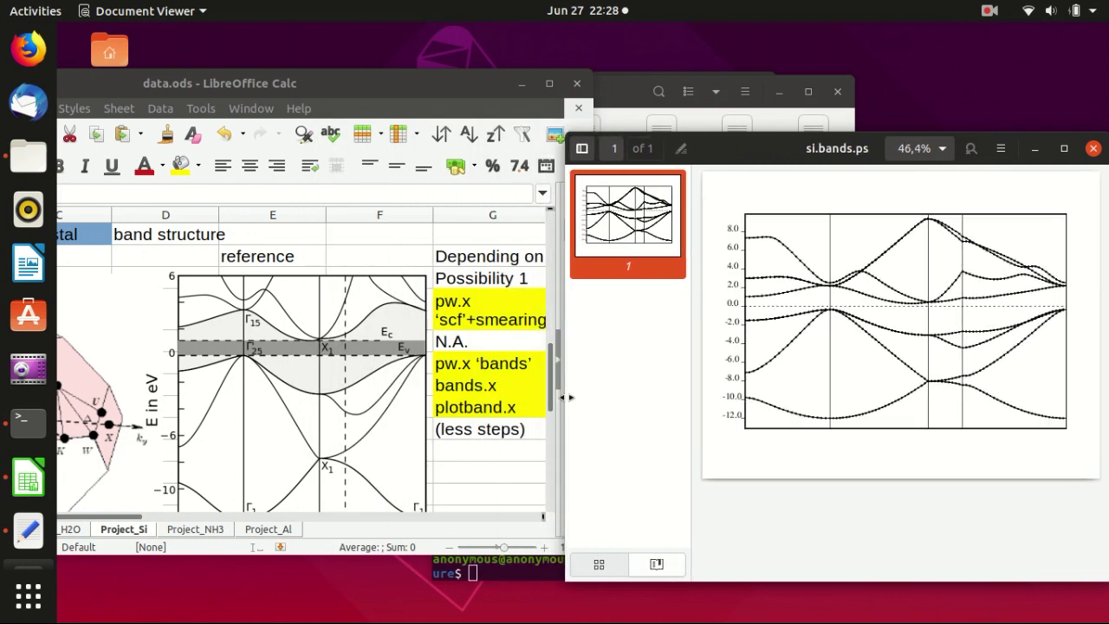
pyautogui.click(399, 373)
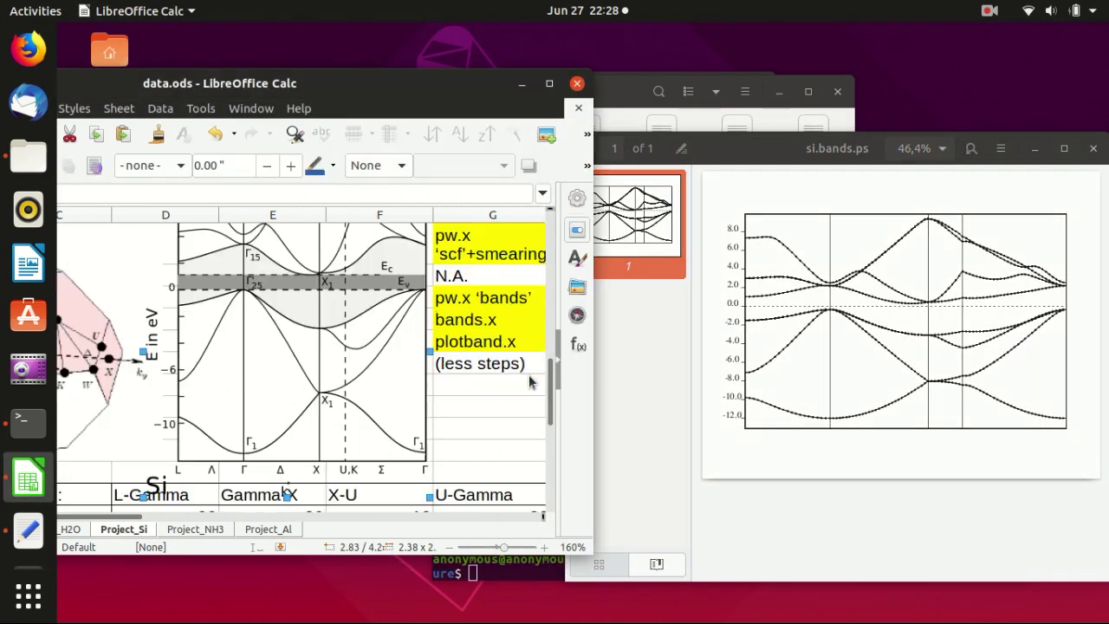
pyautogui.moveTo(466, 555); pyautogui.dragTo(466, 619)
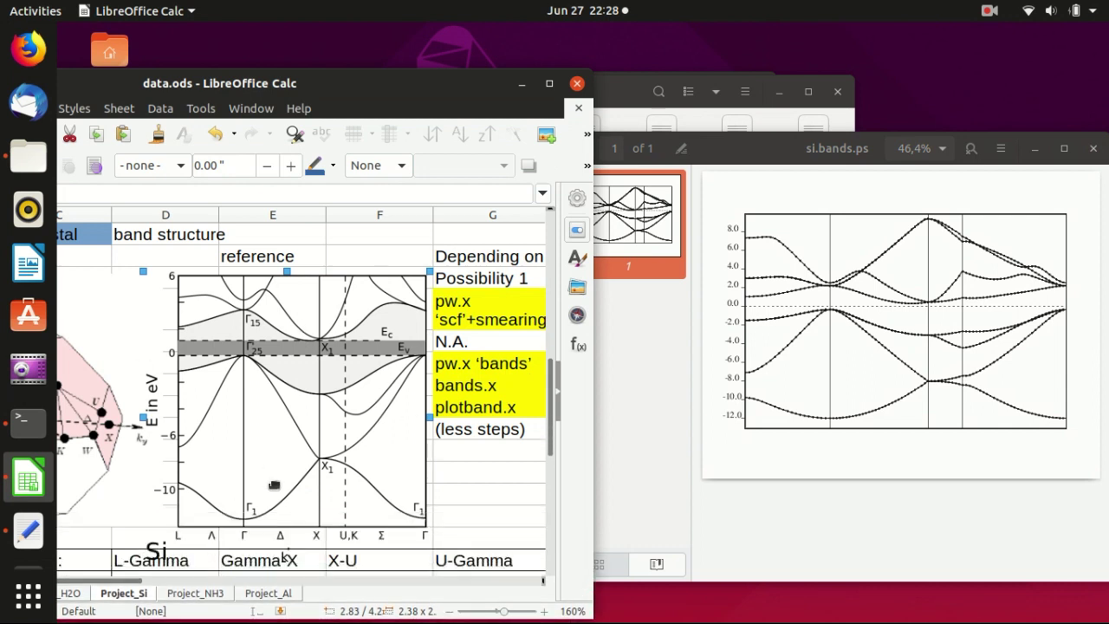
pyautogui.click(865, 375)
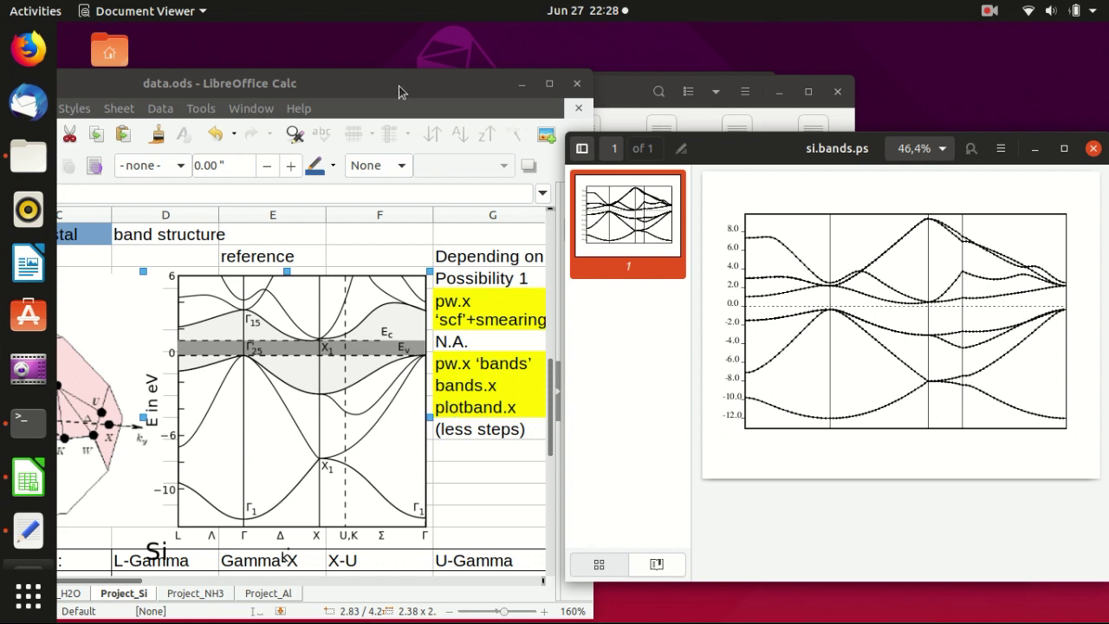
pyautogui.moveTo(394, 90); pyautogui.dragTo(715, 93)
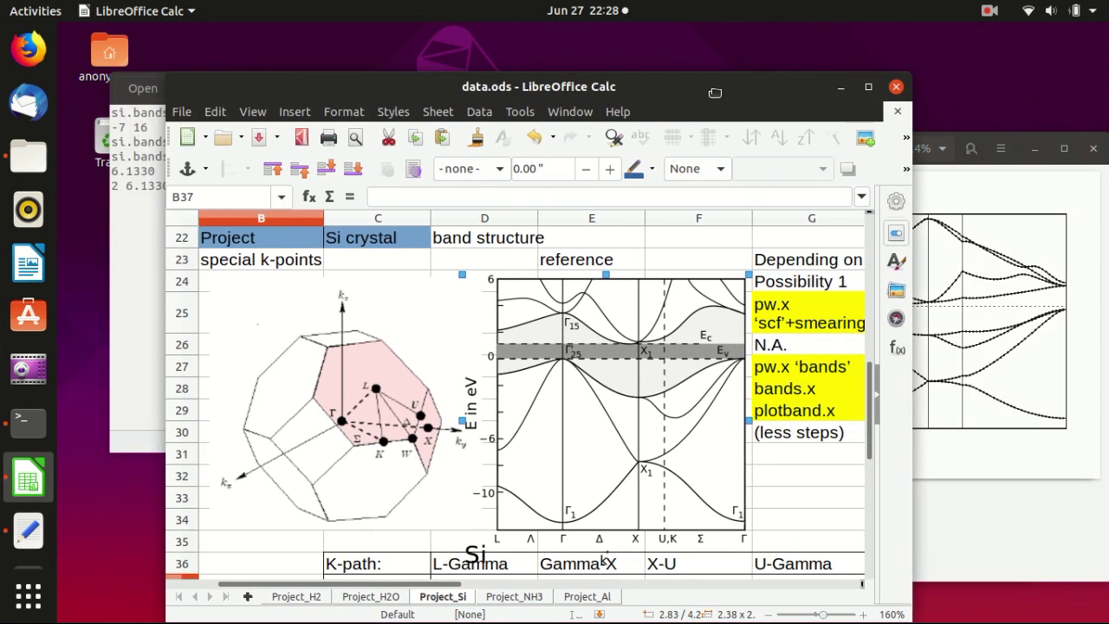
pyautogui.doubleClick(708, 94)
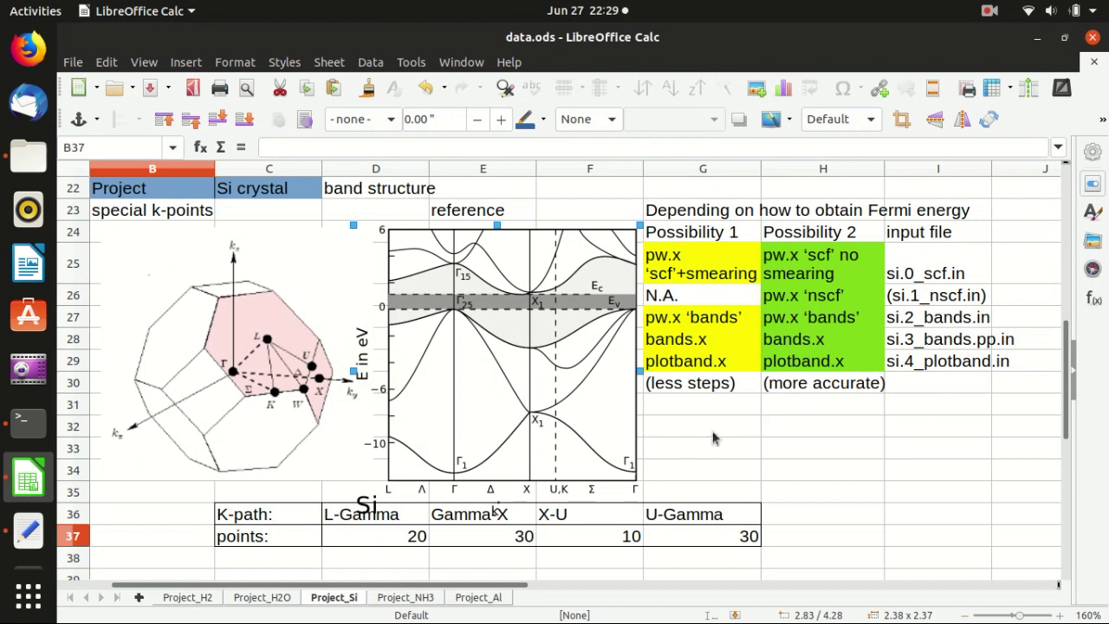